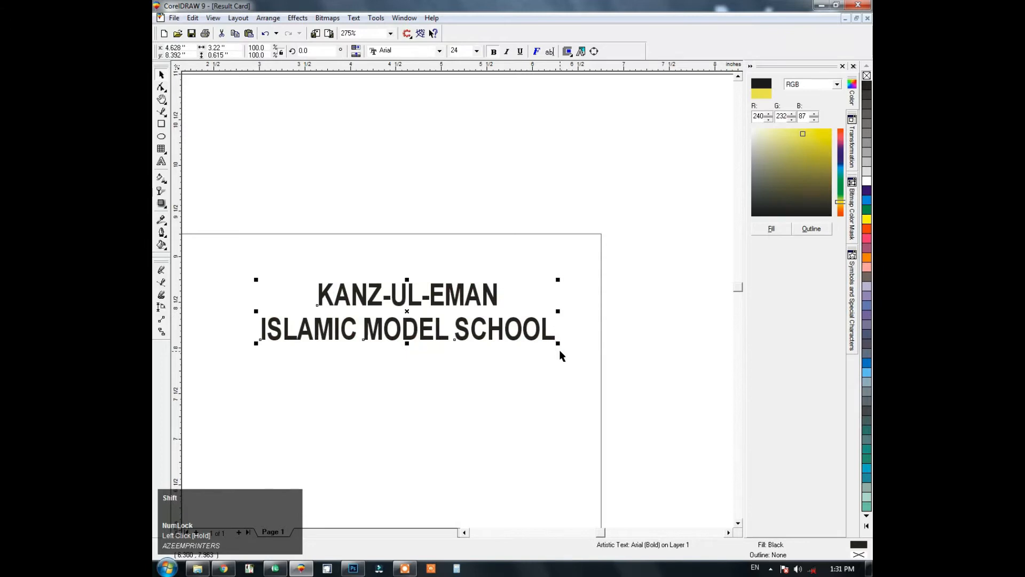
Move the school title to the card frame's upper-right area and place a grouped copy of the cover's KIMS logo near it.
drag(558, 289, 559, 305)
scroll(559, 301, down, 1)
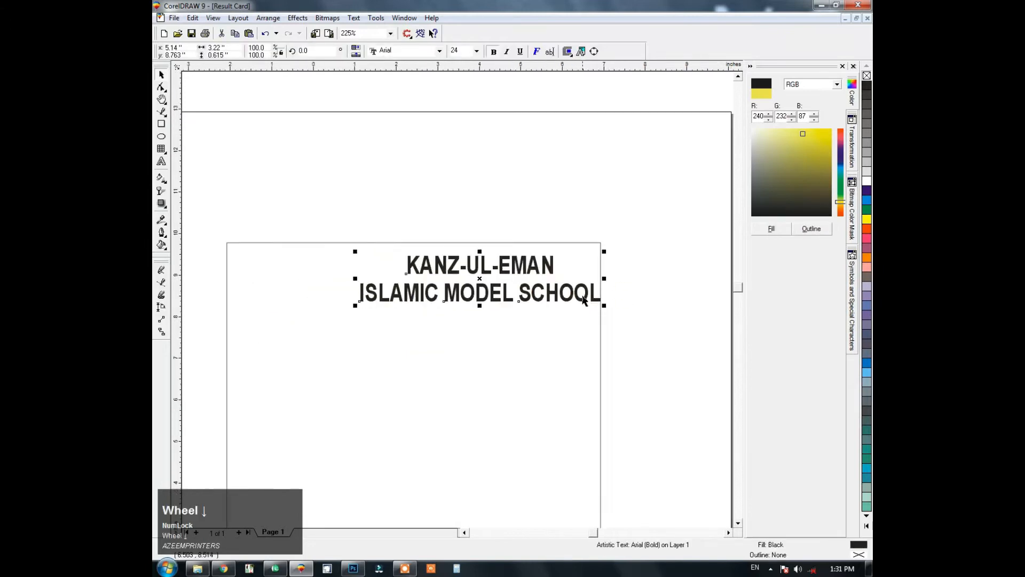
key(F3)
drag(352, 295, 258, 376)
key(ctrl+g)
drag(298, 336, 442, 282)
right_click(442, 282)
Move the logo copy into the card frame's upper-left area and leave a spare colour duplicate outside the frame.
key(F2)
drag(546, 235, 429, 353)
drag(426, 96, 339, 169)
drag(164, 522, 165, 522)
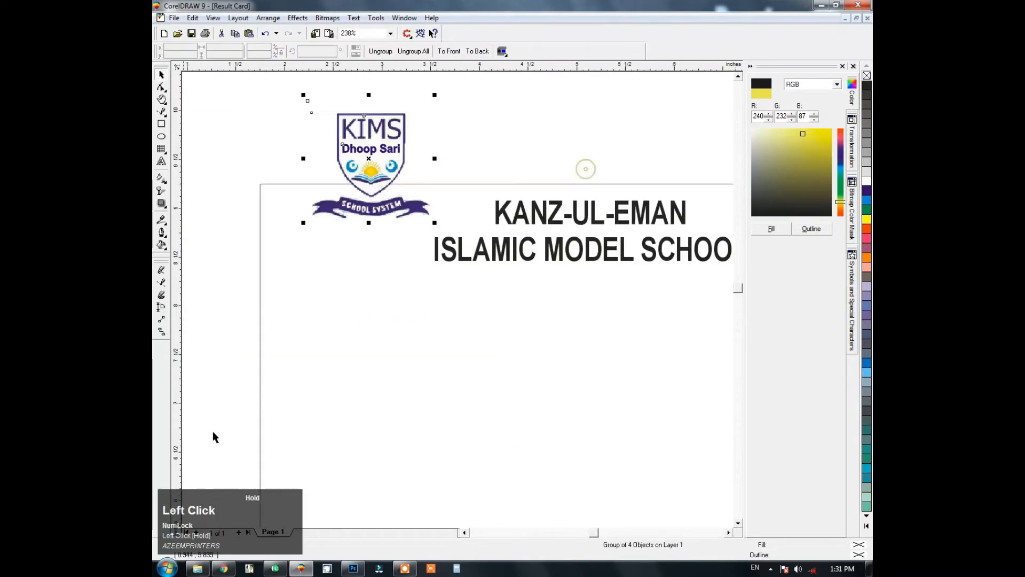
drag(362, 142, 245, 96)
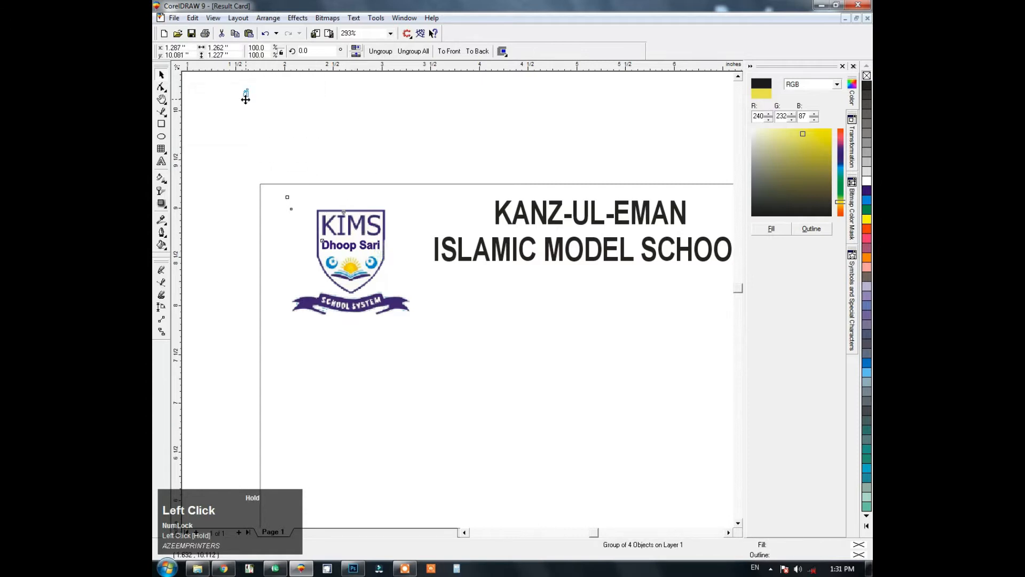
right_click(244, 95)
Convert the logo inside the frame to a grayscale bitmap at 600 dpi.
click(341, 213)
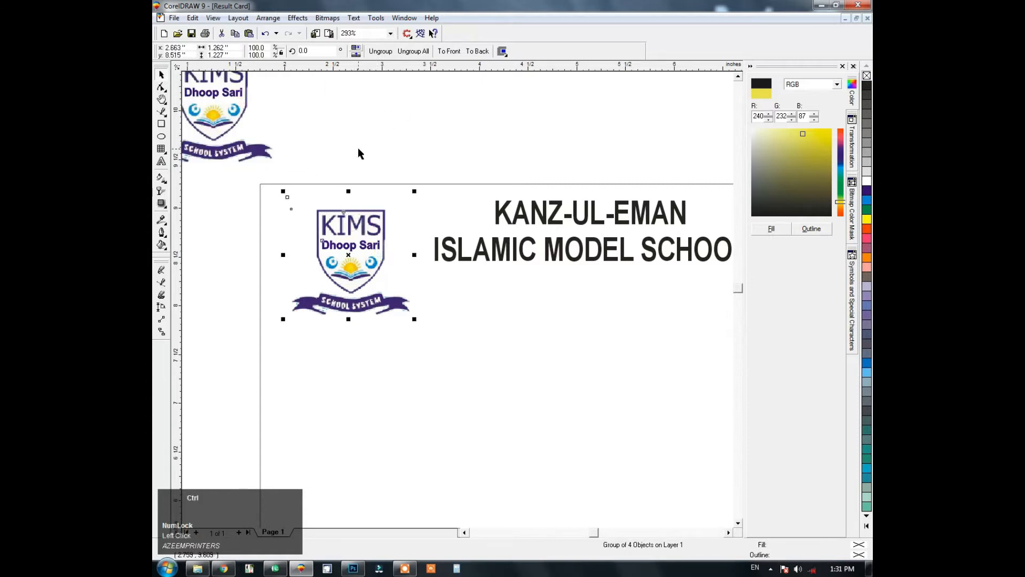
click(328, 18)
click(347, 28)
click(498, 251)
click(501, 277)
click(512, 263)
text(600)
key(Return)
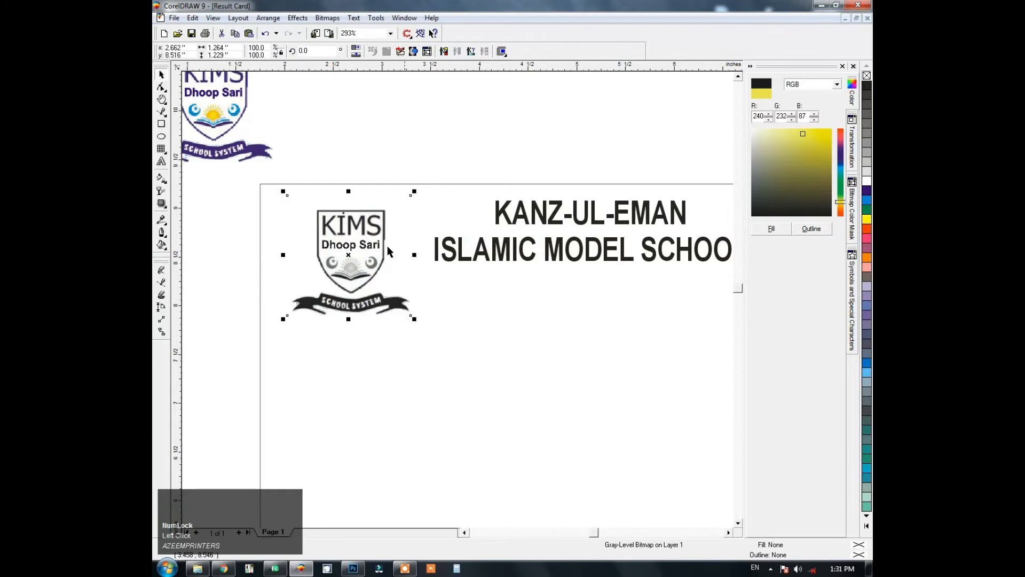
Shift the grayscale logo slightly left, enlarge it to about 1.28 in wide and darken it with a Tone Curve adjustment.
drag(378, 263, 365, 262)
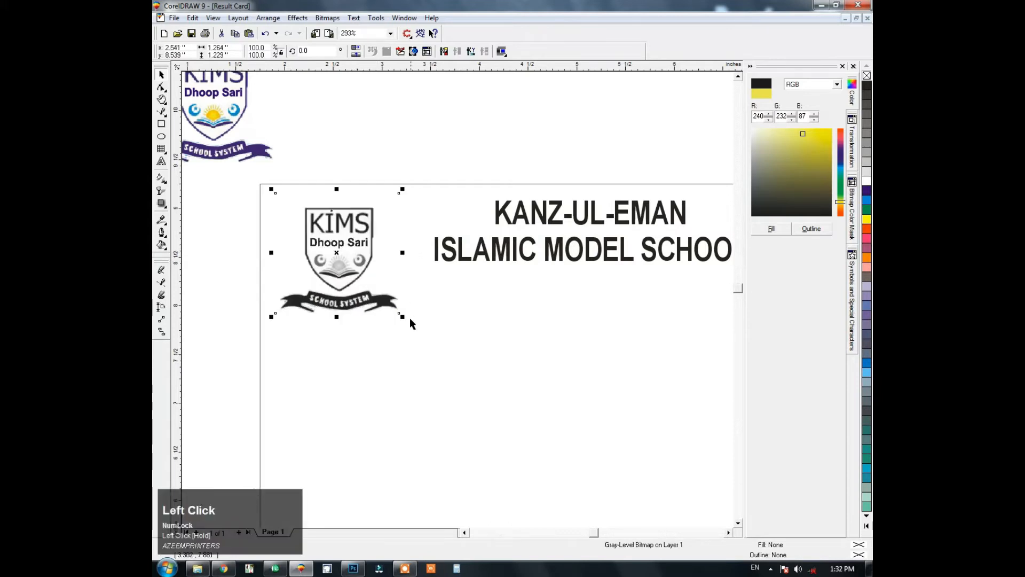
drag(405, 319, 410, 324)
click(302, 20)
mouse_move(331, 31)
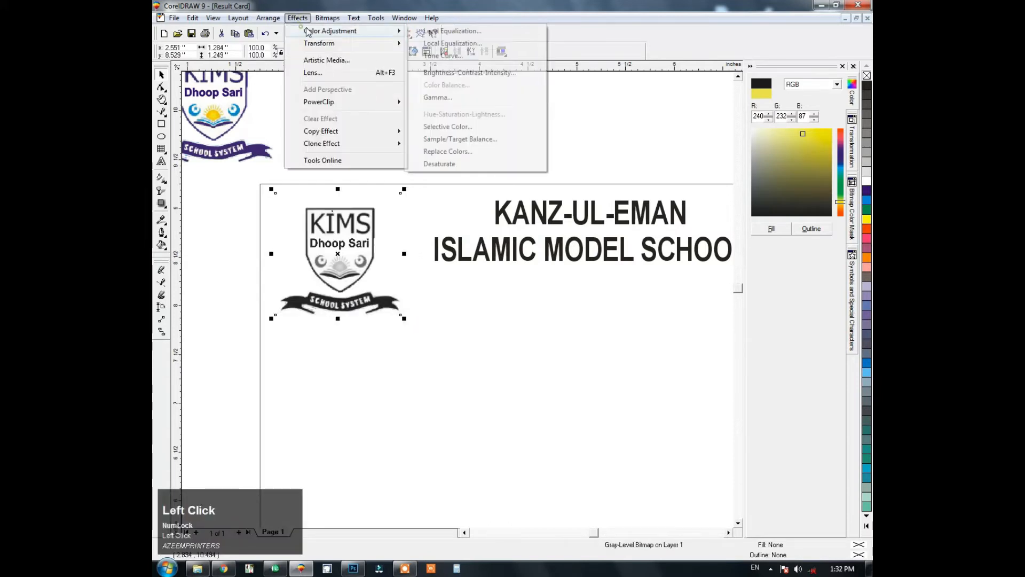
click(443, 56)
drag(663, 142, 663, 149)
click(472, 214)
Align the grayscale logo with the top and left edges of the card frame.
click(598, 214)
click(571, 253)
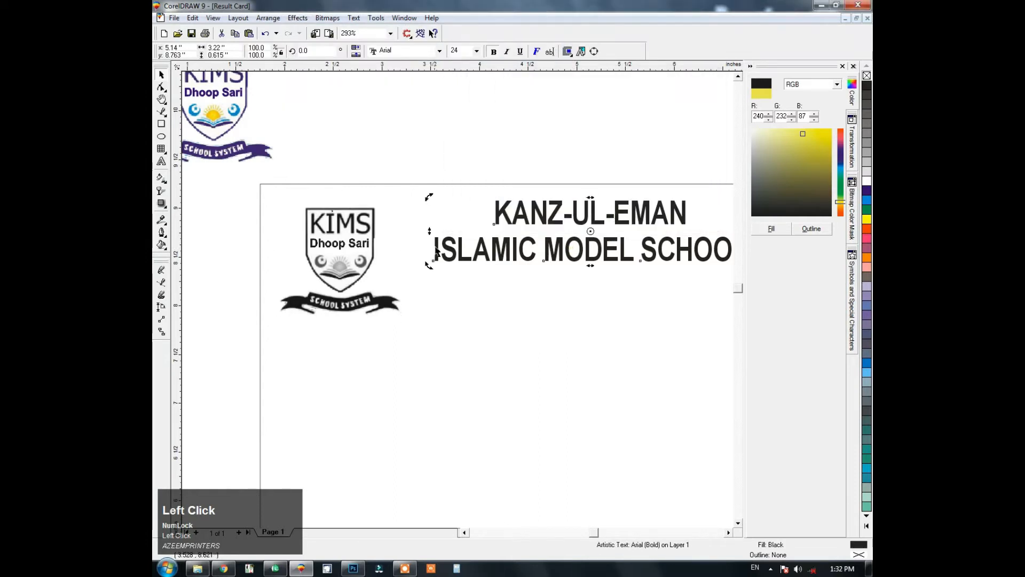
key(F3)
key(F2)
drag(677, 238, 220, 448)
drag(293, 253, 282, 230)
shift+click(376, 338)
key(t)
key(l)
Widen the school title to about 3.38 in and align its vertical centre with the logo.
click(373, 159)
click(358, 247)
drag(358, 234, 343, 232)
shift+click(291, 227)
key(e)
click(398, 154)
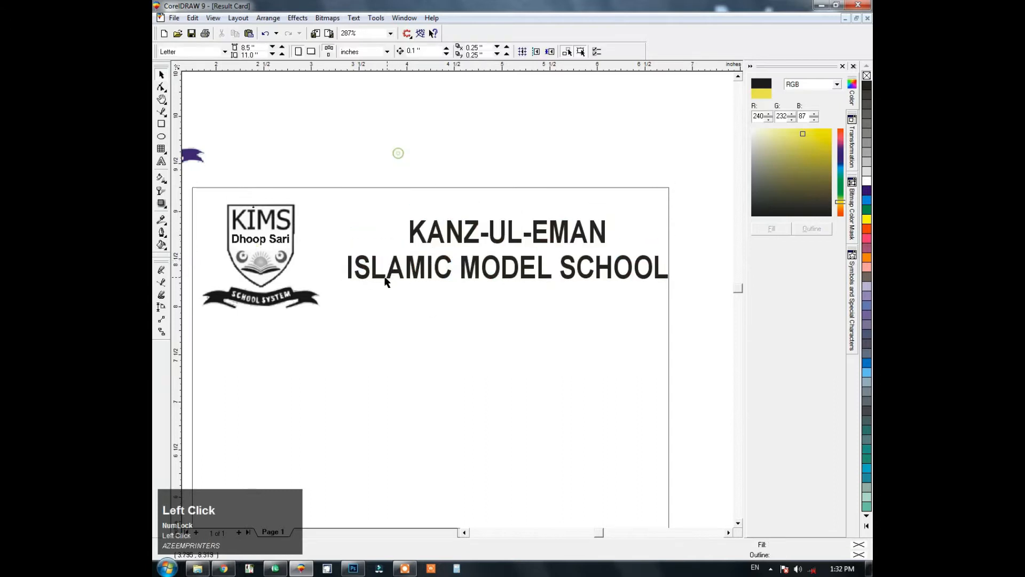
Move the logo slightly right, shrink it a little and realign it with the school title's vertical centre.
click(376, 274)
drag(278, 267, 288, 268)
drag(335, 315, 332, 313)
shift+click(350, 278)
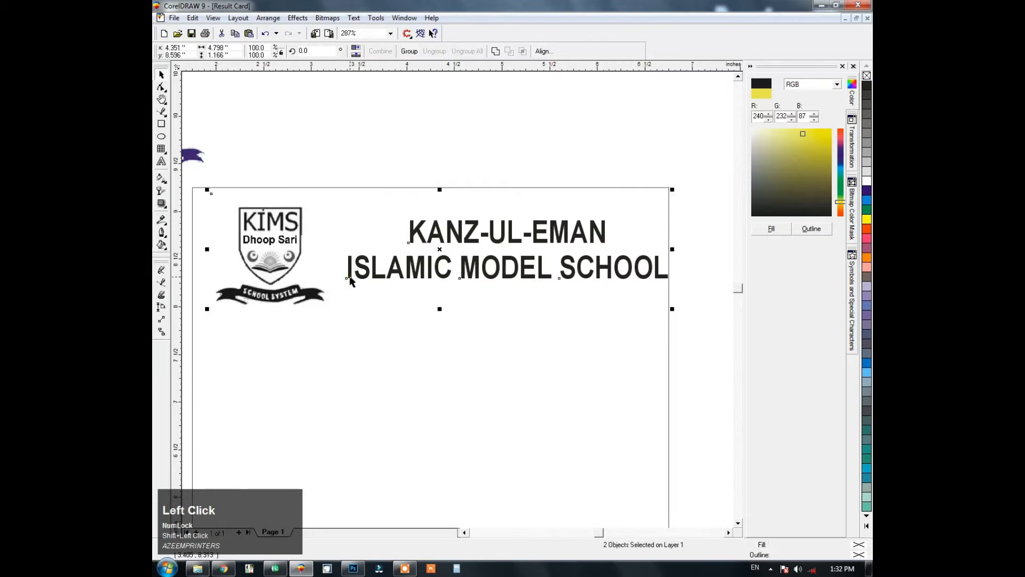
key(t)
key(e)
click(454, 137)
Duplicate the school title below itself and replace the copy's text with "Dhoop Sari Campus".
drag(412, 230, 398, 318)
right_click(398, 318)
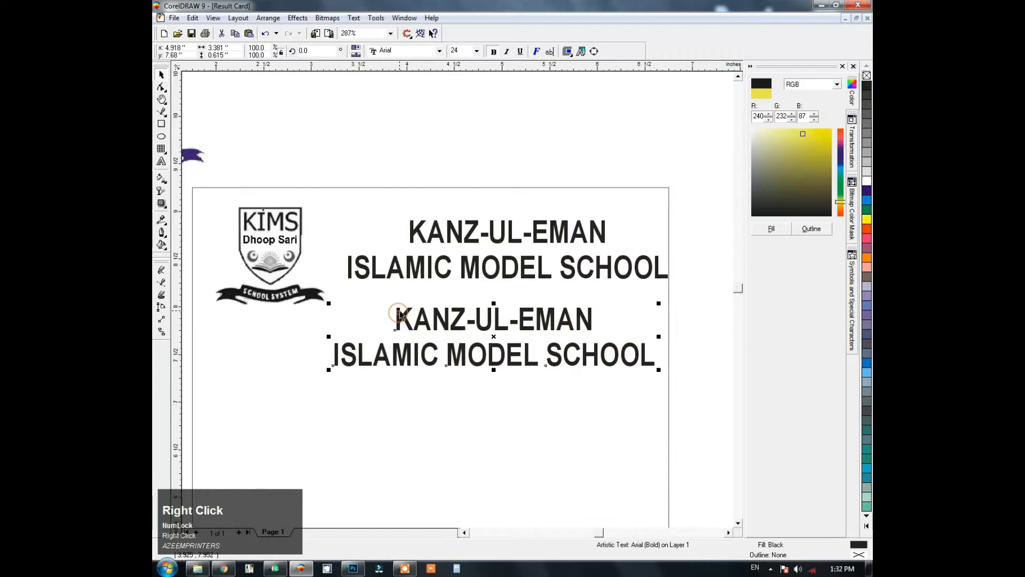
key(F8)
key(shift+Page_Up)
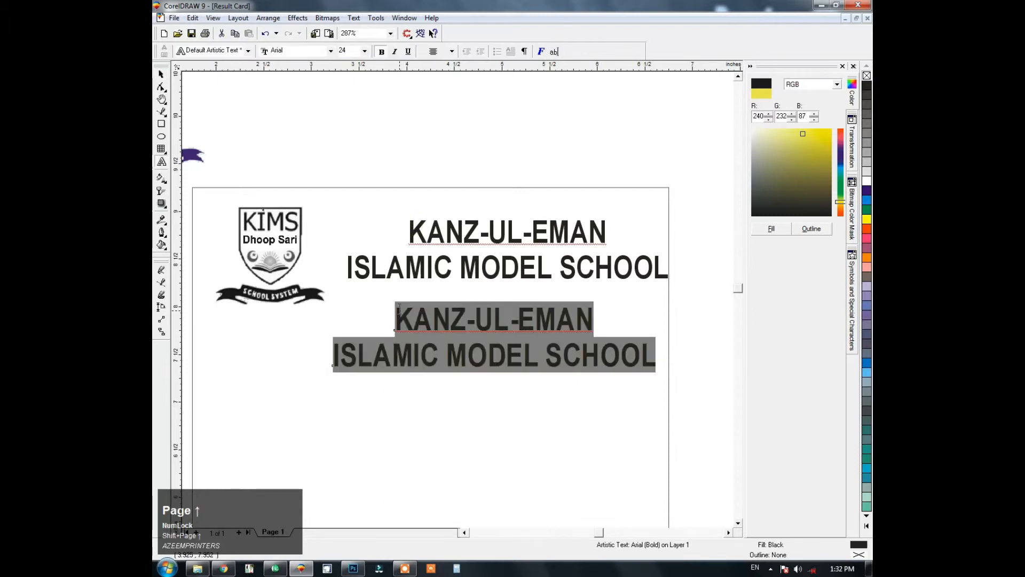
scroll(415, 290, up, 1)
key(F3)
key(F3)
key(F2)
drag(523, 228, 184, 520)
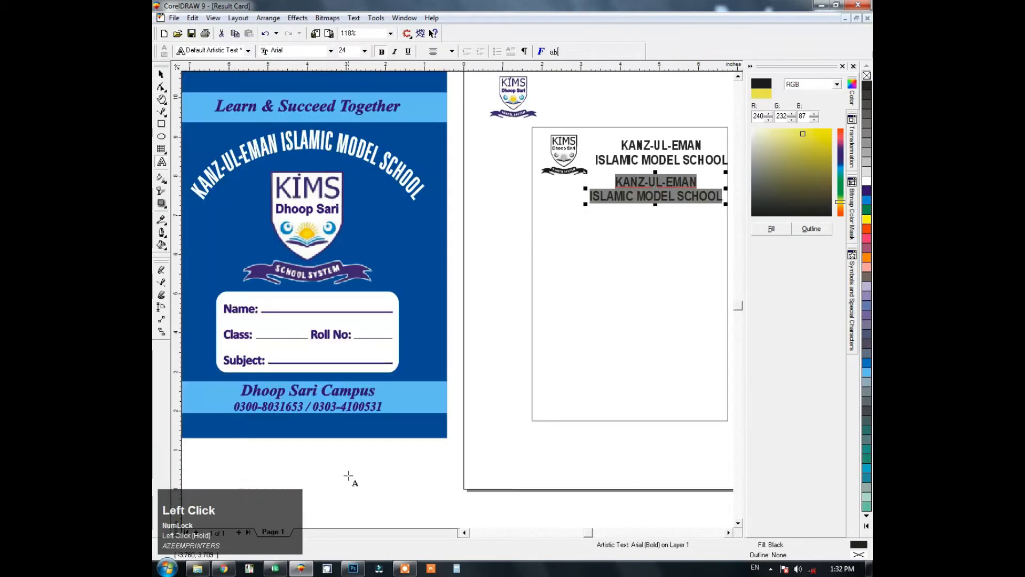
text(Dhoop Sari Campus)
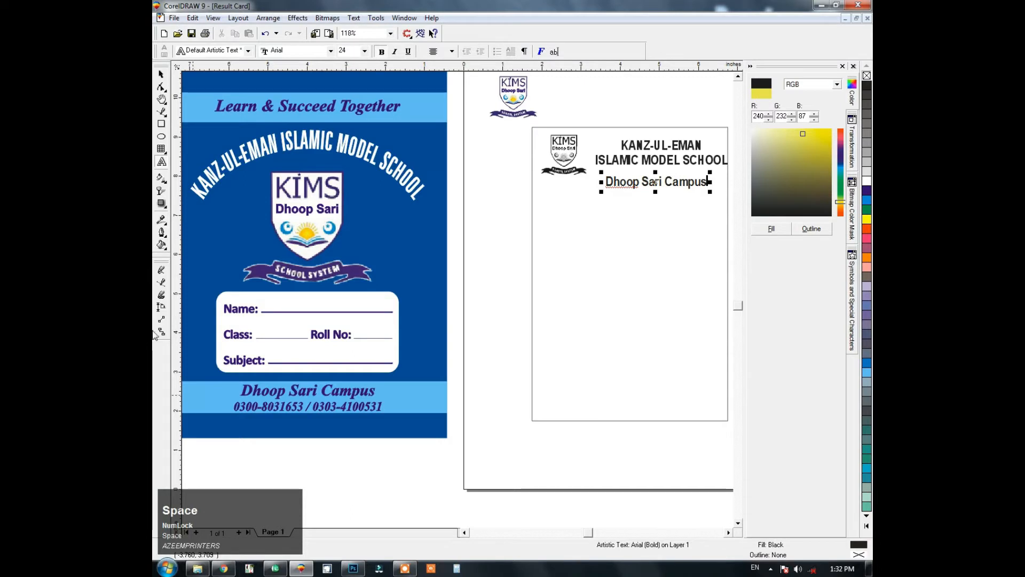
click(161, 74)
Shrink the campus line to about 18.4 pt and centre it horizontally beneath the school title.
key(F2)
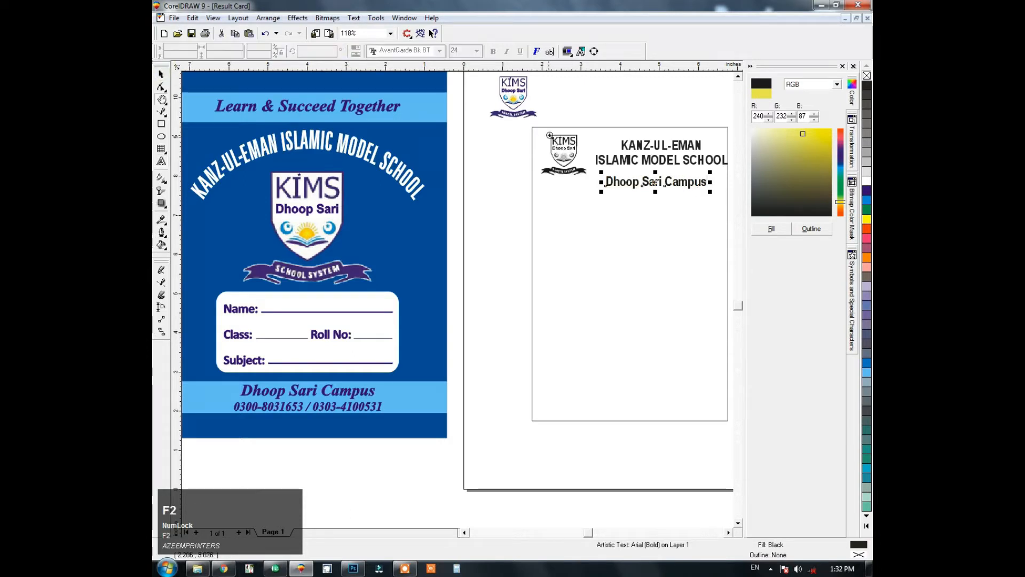
click(549, 135)
drag(521, 308, 477, 273)
shift+click(448, 251)
key(c)
click(591, 274)
Draw a rectangle about 1.37 × 0.29 in over the campus line's left half, filled C100 M100 Y100 K100 without outline.
key(F6)
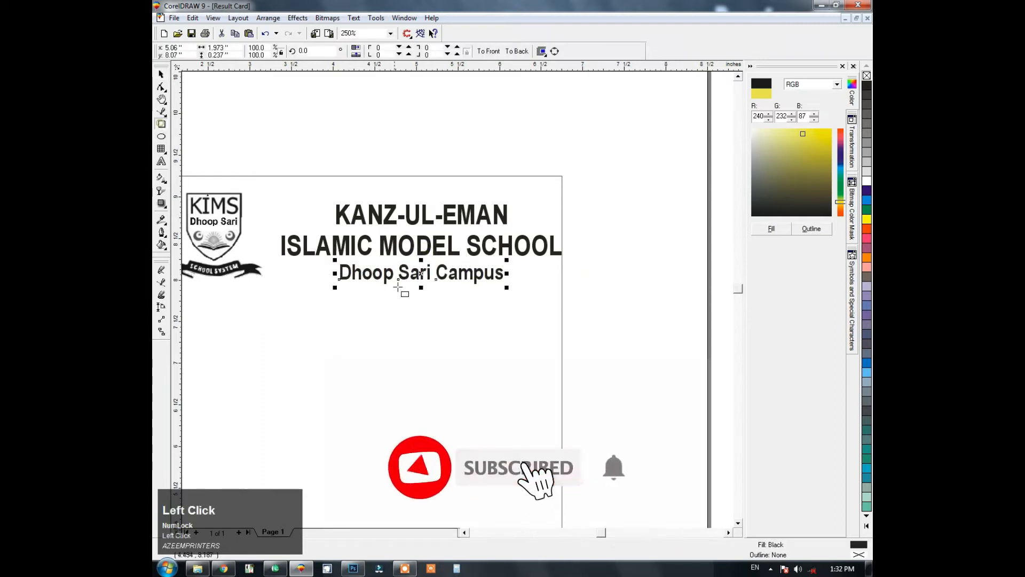
drag(414, 261, 287, 285)
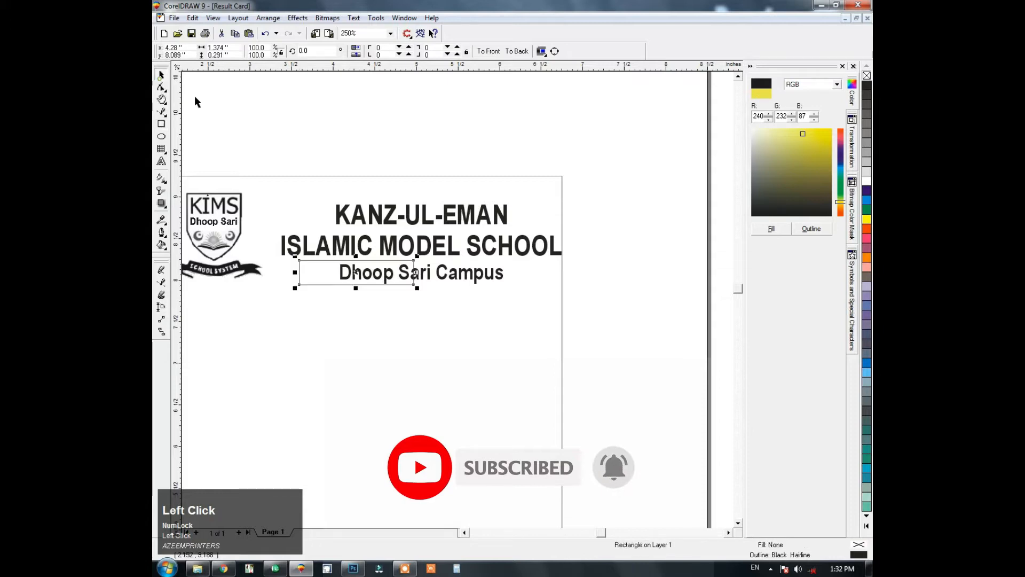
key(F2)
drag(527, 252, 282, 362)
click(865, 526)
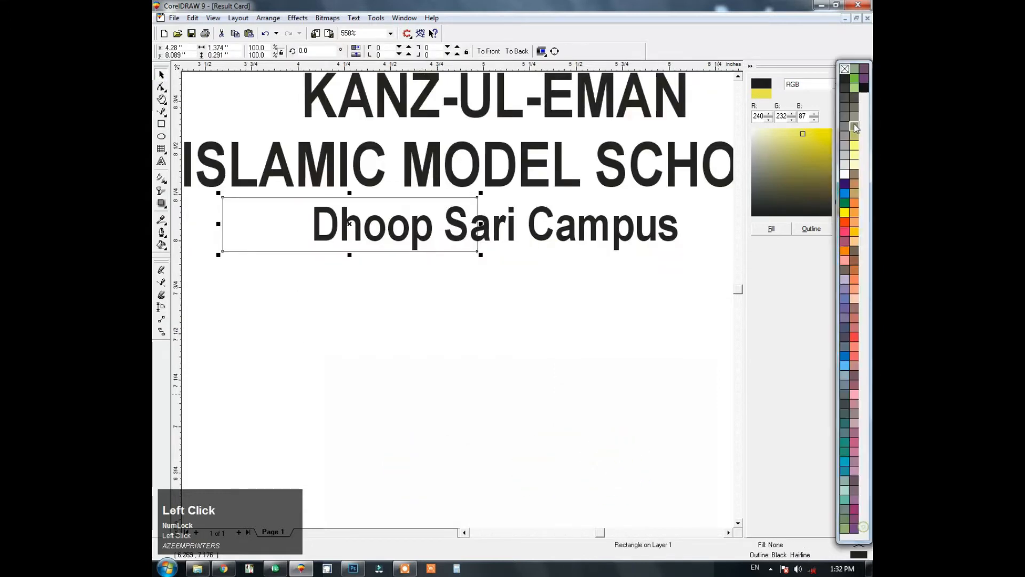
click(864, 87)
right_click(866, 76)
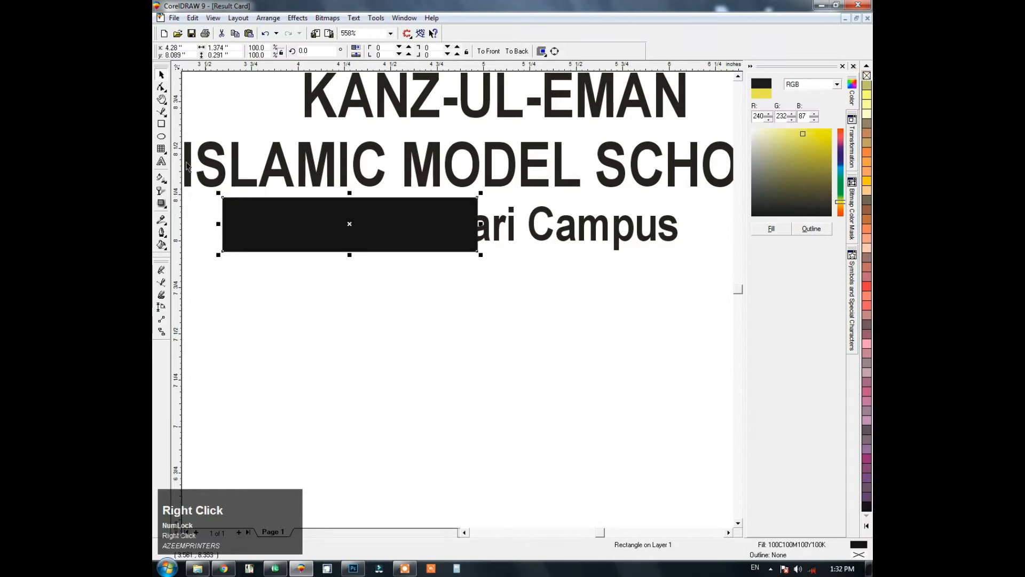
Fade the black rectangle's left end with a linear fountain transparency and mirror a copy of it to the right.
click(161, 191)
drag(303, 222, 203, 174)
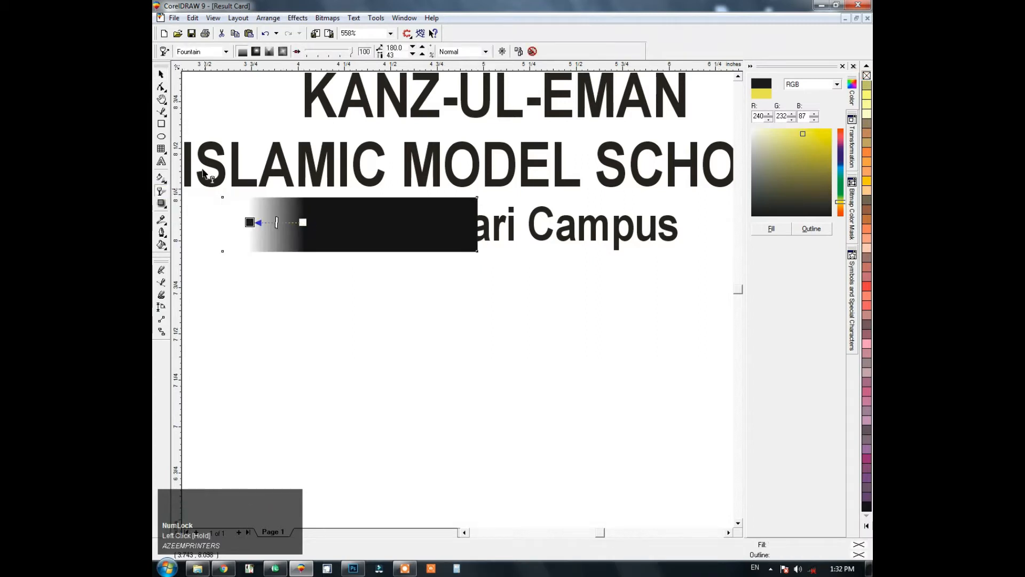
click(161, 75)
drag(221, 224, 483, 225)
right_click(483, 224)
Group the two bar halves and centre the bar over the campus line.
shift+click(441, 227)
key(ctrl+g)
shift+click(468, 189)
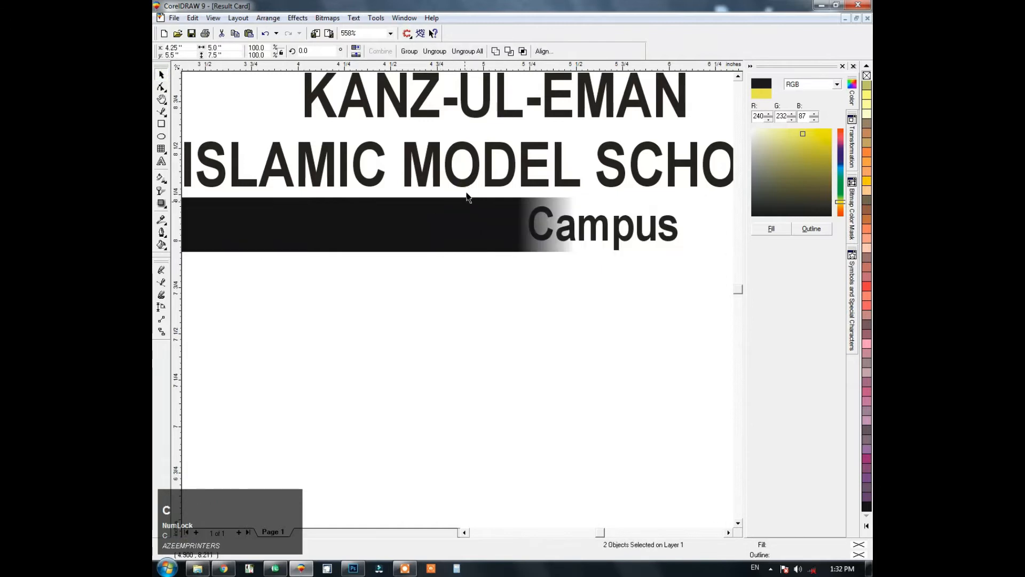
key(F3)
drag(600, 251, 337, 309)
Bring the campus text in front of the black bar, fill it white and centre it vertically on the bar.
key(shift+Page_Up)
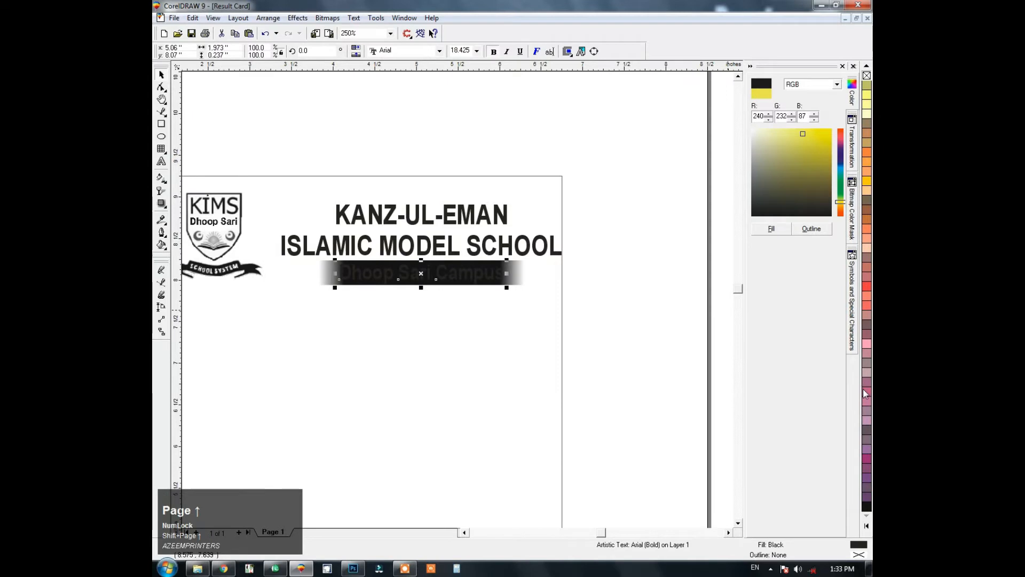
click(868, 527)
click(850, 191)
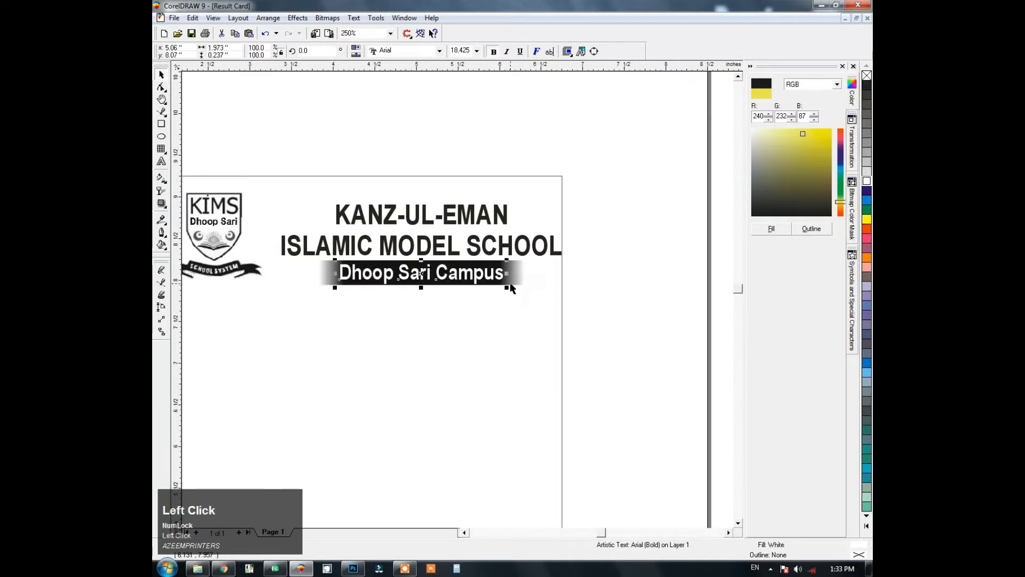
shift+click(506, 283)
key(e)
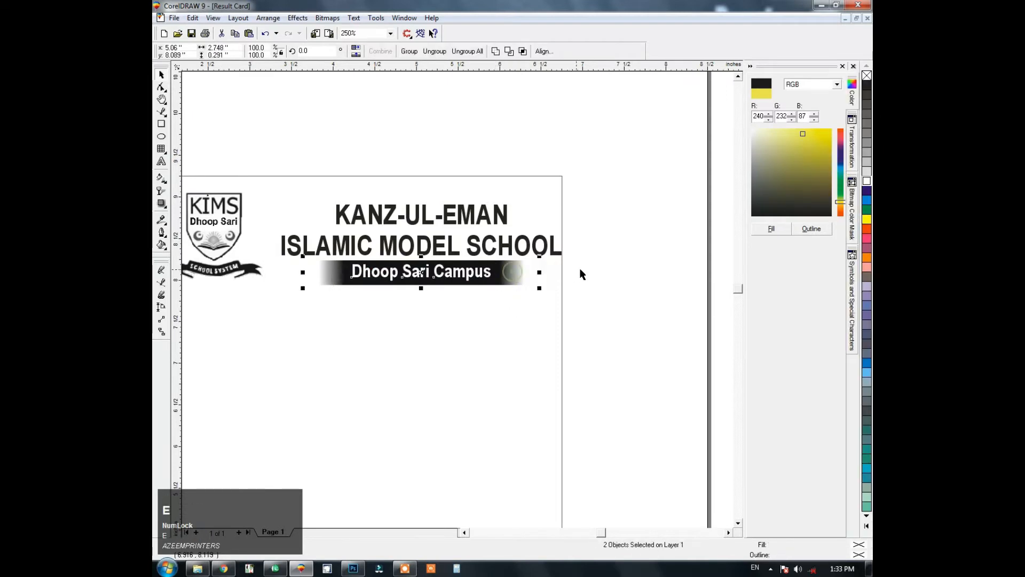
click(618, 256)
Group the school title, campus text and bar, and align the group's vertical centre with the logo.
drag(629, 321, 274, 203)
key(shift+c)
key(ctrl+g)
click(221, 221)
click(357, 238)
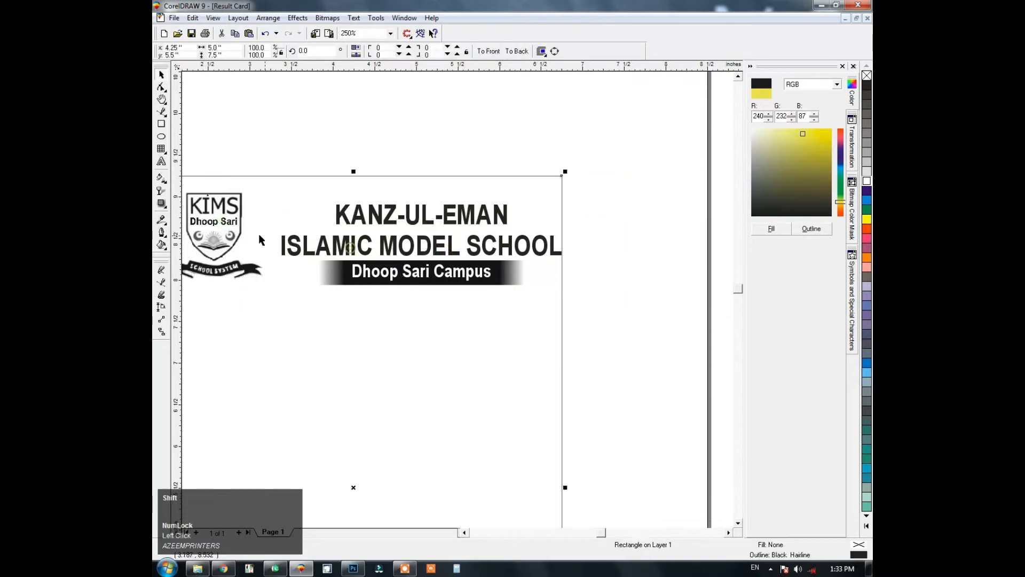
click(316, 249)
shift+click(230, 235)
key(e)
click(374, 138)
Fill the school title inside the group with the same rich black as the bar.
click(359, 201)
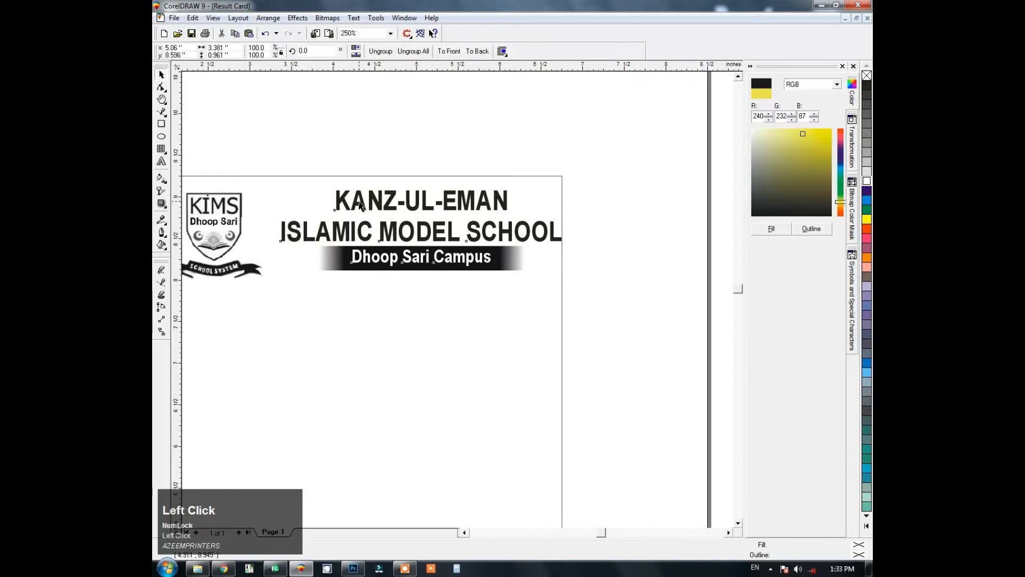
ctrl+click(359, 201)
click(867, 527)
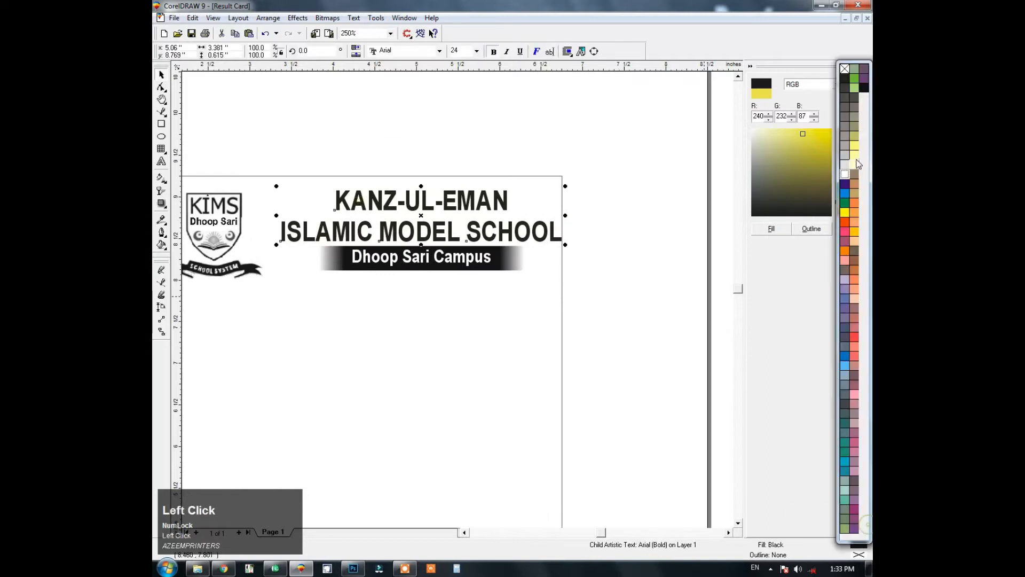
click(641, 126)
Align and group the logo with the title block, and move this header out above the card frame.
key(F4)
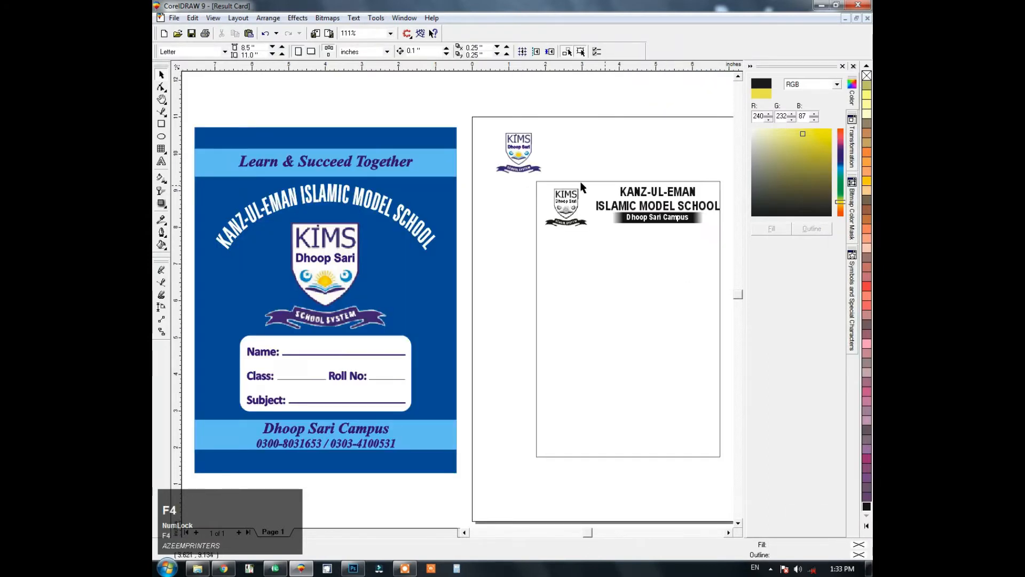
drag(523, 258, 738, 172)
key(e)
key(ctrl+g)
drag(616, 218, 508, 399)
Convert the card frame rectangle to curves and thicken its outline.
click(677, 200)
key(F2)
click(514, 218)
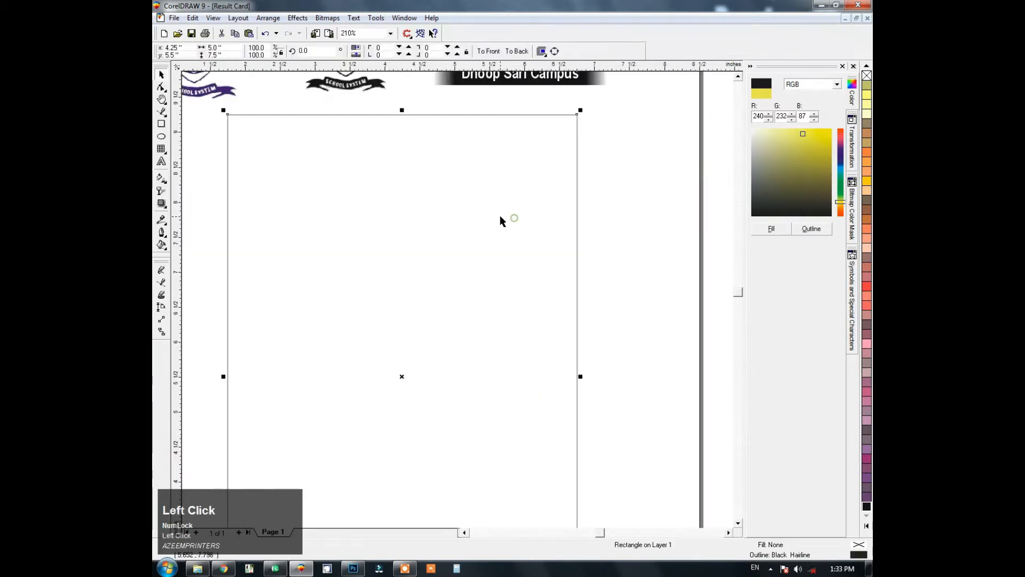
key(ctrl+q)
double_click(526, 51)
text(1)
key(Return)
text(.5)
key(Return)
Draw a second rectangle just inside the card frame and set its size to 4.5 × 7 in.
click(161, 124)
scroll(307, 124, down, 1)
drag(249, 120, 511, 514)
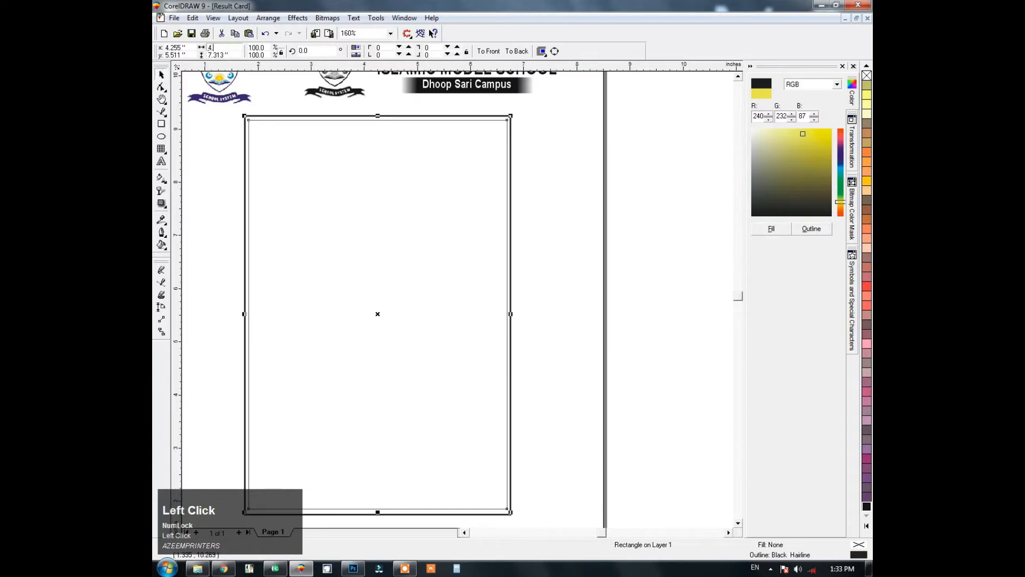
key(Tab)
text(7)
key(Return)
Centre the inner rectangle horizontally and vertically on the card frame.
shift+click(297, 117)
key(c)
key(e)
click(533, 117)
Resize the inner rectangle to 4.3 × 6.8 in.
click(461, 151)
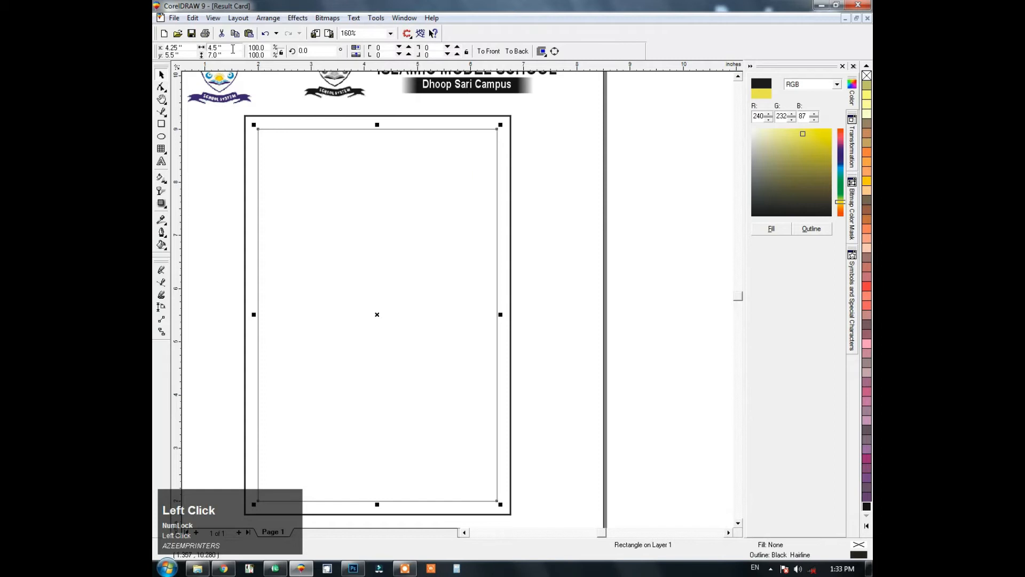
text(4.3)
key(Tab)
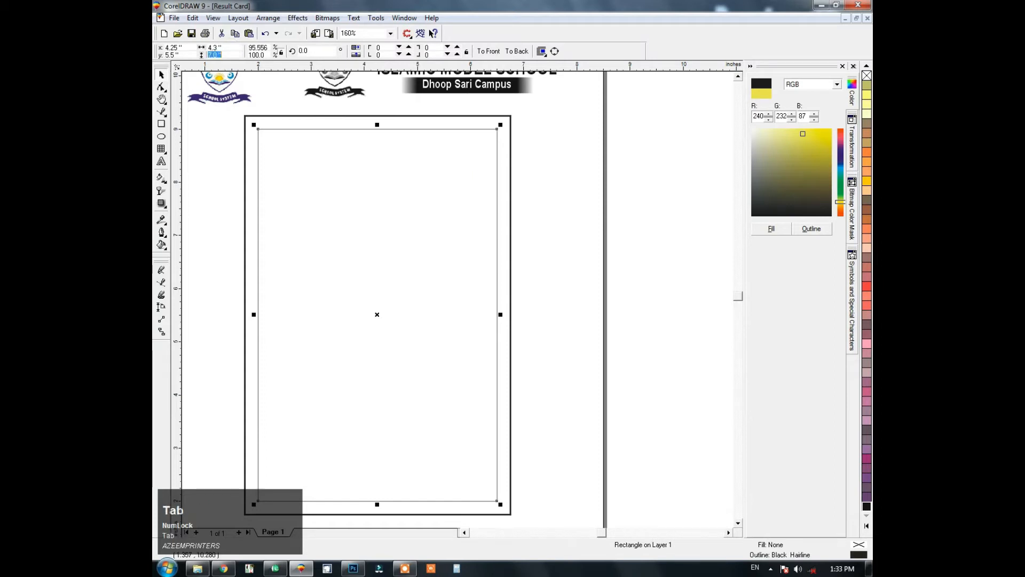
text(6.8)
key(Return)
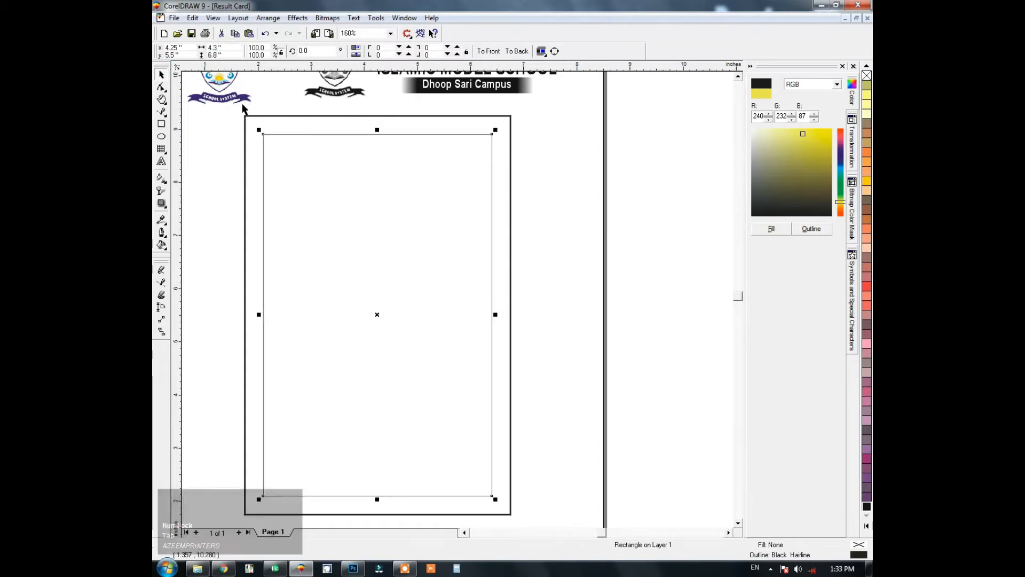
Set the inner rectangle's size to 4.4 × 6.7 in.
click(236, 49)
text(.4)
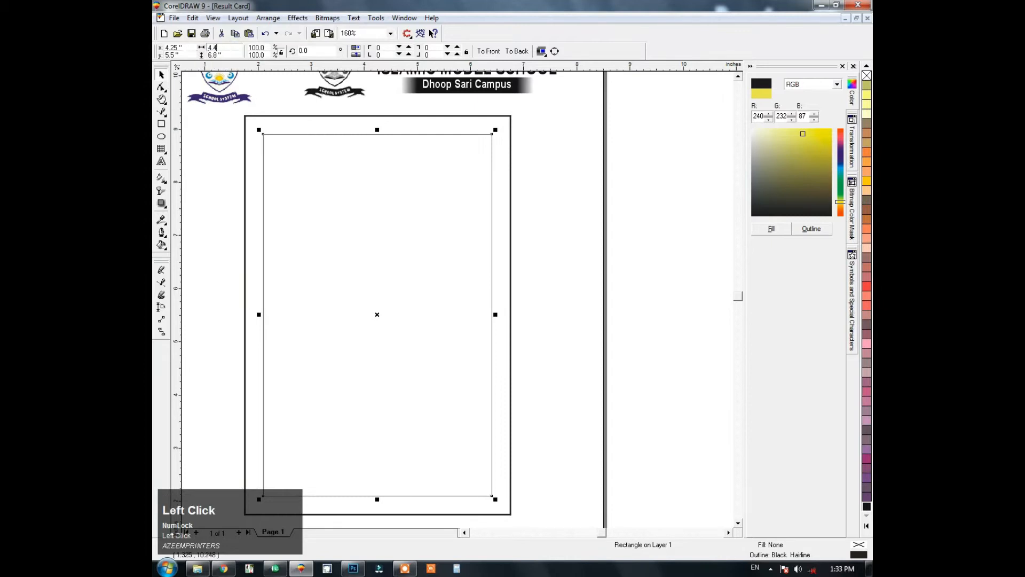
key(Tab)
text(6)
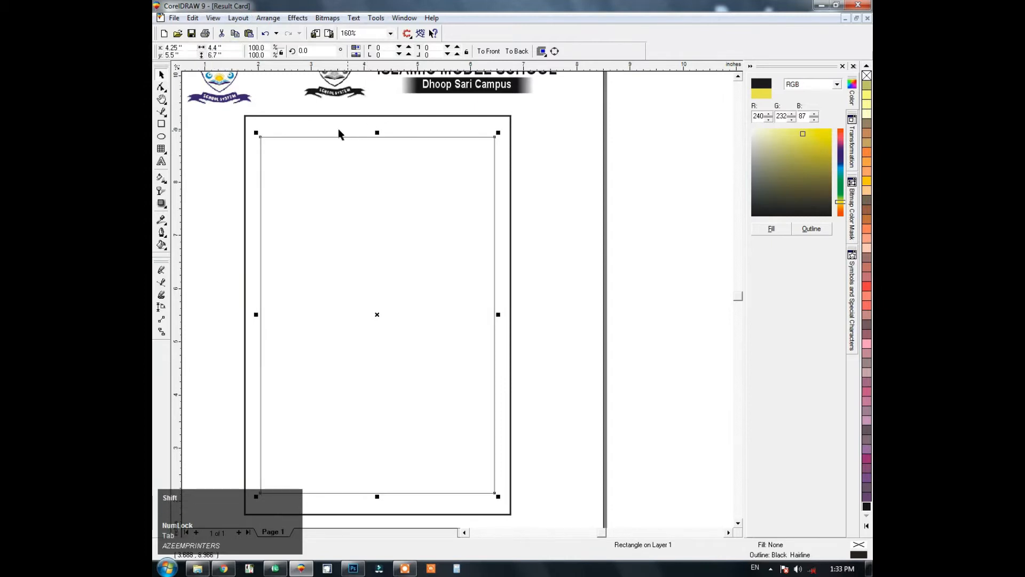
Increase the inner rectangle's height and keep it centred on the card frame.
click(227, 53)
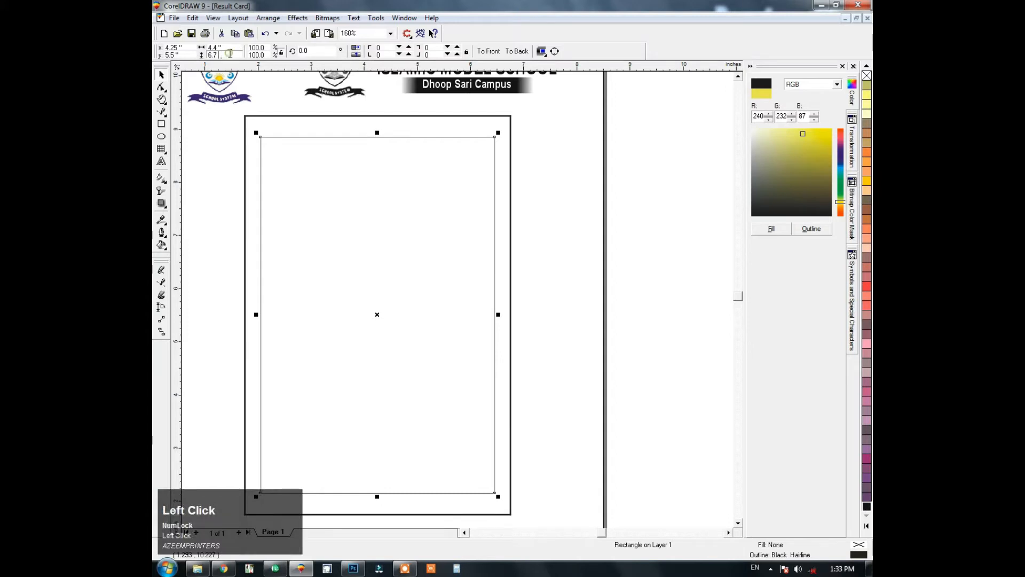
key(Return)
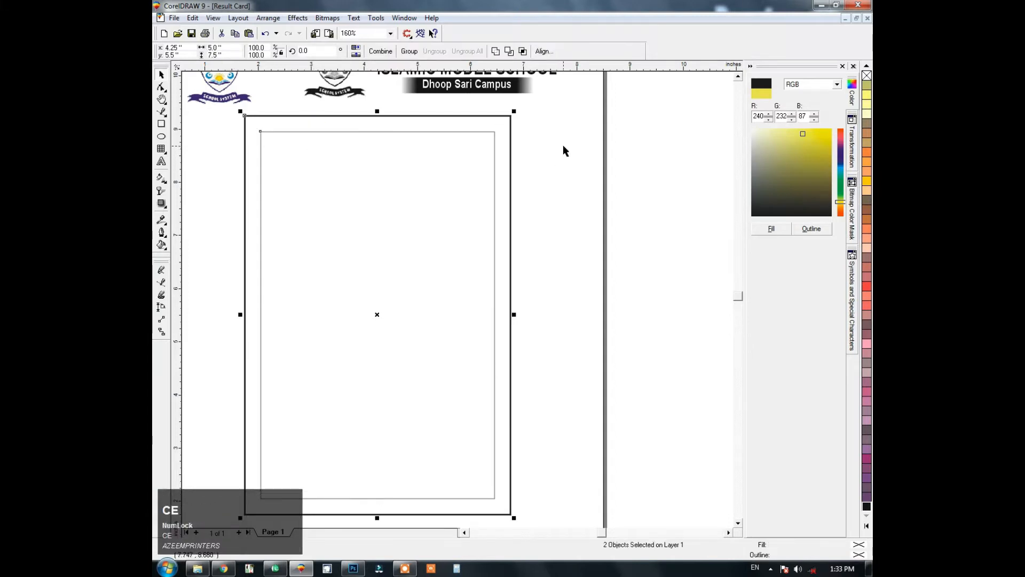
drag(421, 190, 380, 252)
Round the inner rectangle's corners and thicken its outline to match the card frame.
drag(551, 174, 511, 174)
click(550, 141)
key(F12)
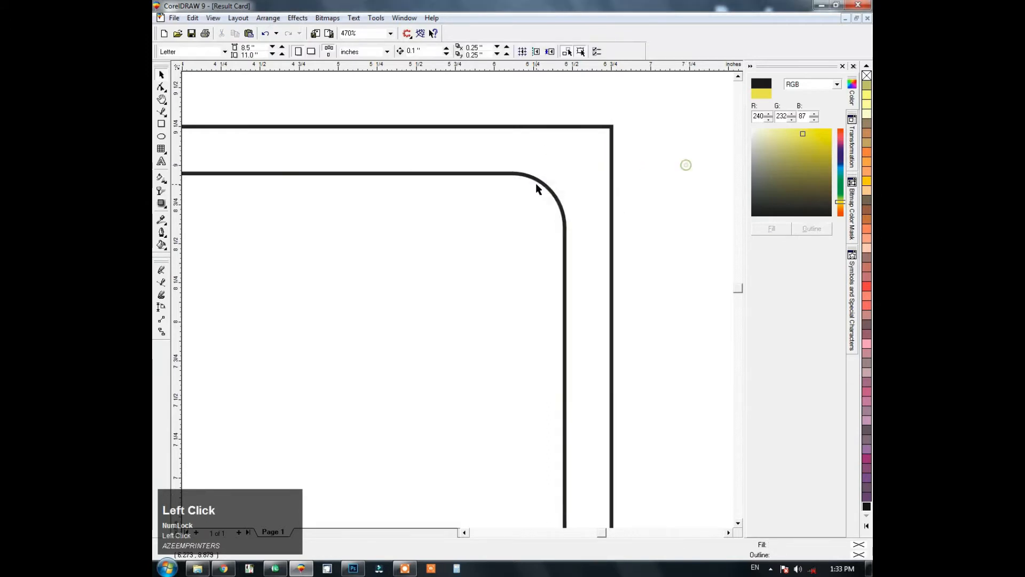
key(F3)
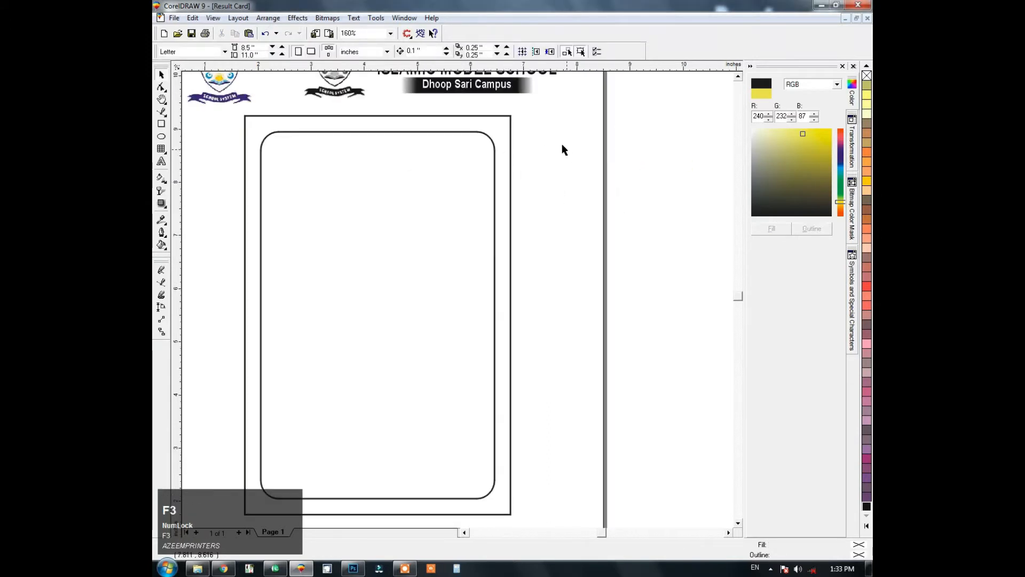
Draw a 12-sided polygon about 0.73 in wide in the empty area beside the card frame.
key(F2)
drag(607, 230, 458, 153)
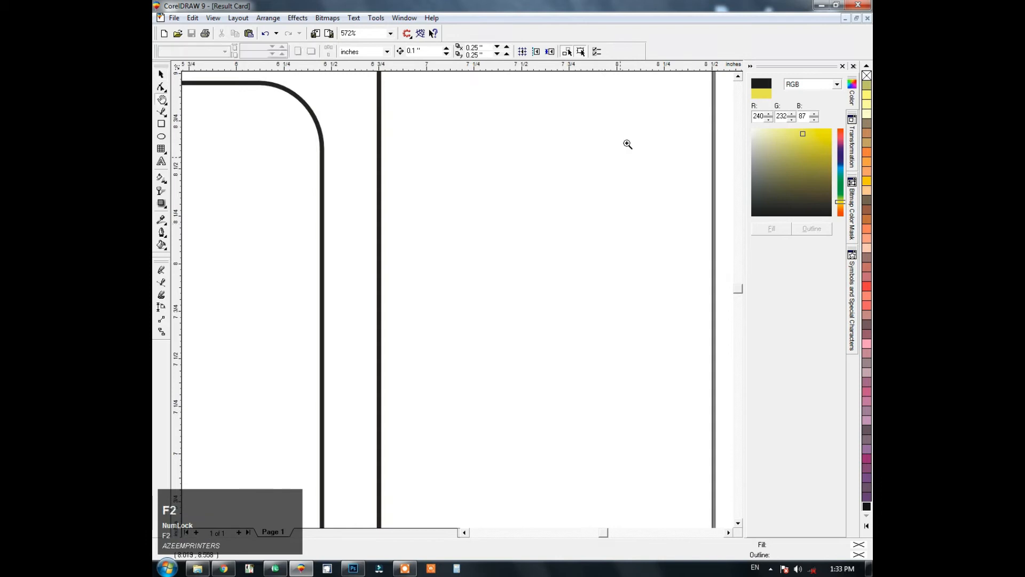
click(498, 258)
click(167, 155)
click(185, 155)
text(8)
key(Return)
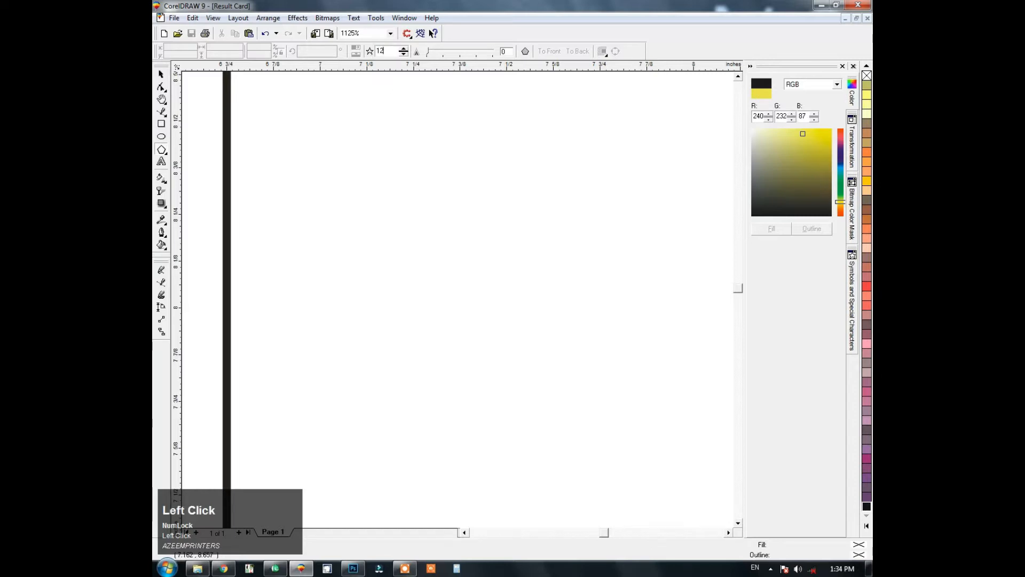
drag(352, 142, 590, 417)
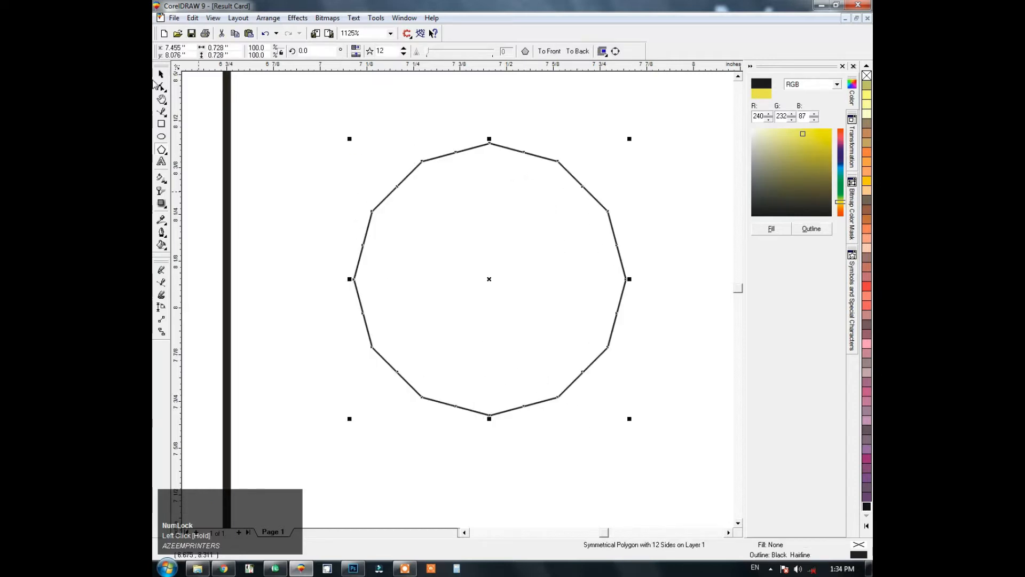
Reshape the polygon into a 12-point star and add a smaller, sharply spiked copy about 0.59 in wide inside it.
drag(525, 155, 514, 185)
key(ctrl+z)
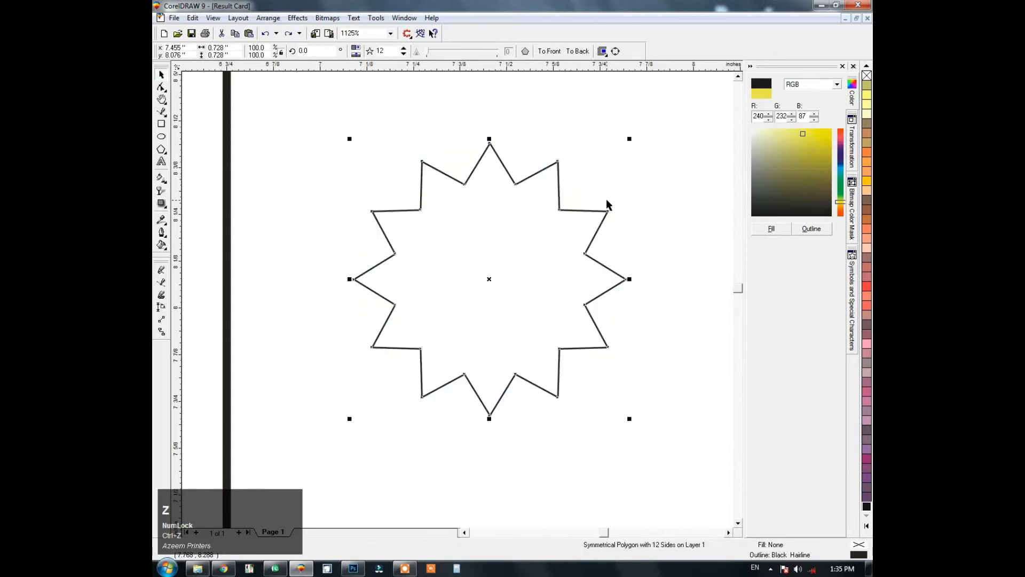
drag(489, 148, 441, 387)
right_click(441, 386)
click(651, 156)
click(519, 224)
key(ctrl+z)
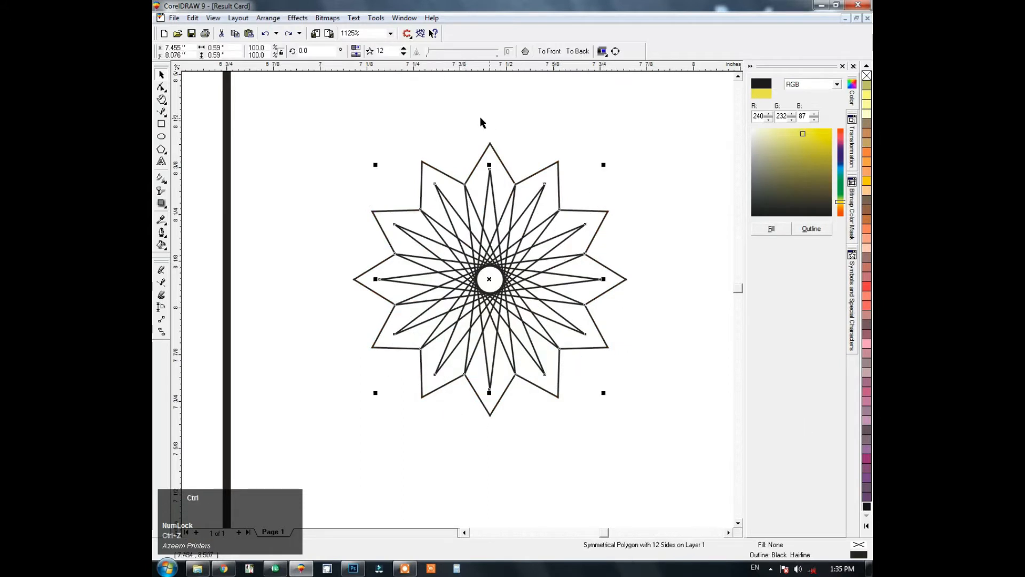
Give both stars a black fill and outline, and convert the inner spiked star to curves.
key(ctrl+q)
drag(525, 254, 562, 282)
key(ctrl+z)
click(867, 507)
right_click(867, 507)
click(556, 167)
click(867, 507)
right_click(867, 506)
click(550, 308)
key(ctrl+q)
Set the inner spiked star's fill and outline to white.
click(866, 526)
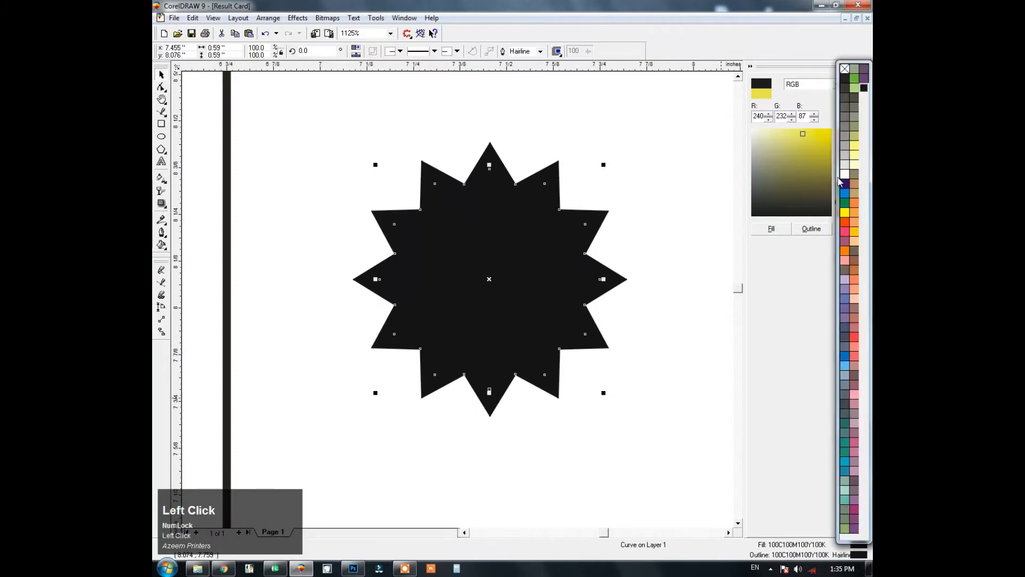
click(842, 173)
right_click(866, 182)
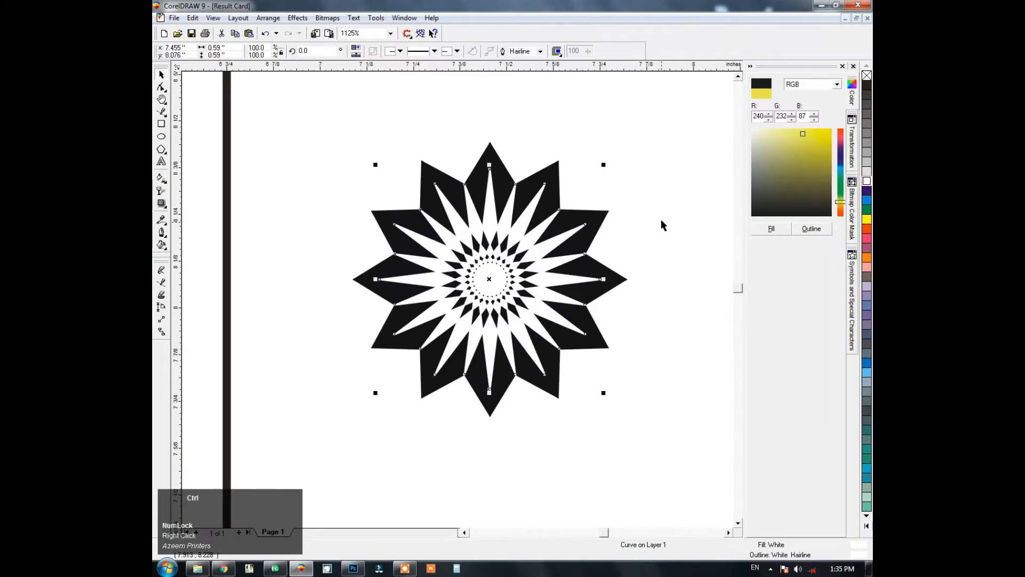
Undo the inner star's white outline and centre the two stars on each other horizontally and vertically.
key(ctrl+z)
click(687, 108)
drag(687, 106, 294, 455)
key(c)
key(e)
click(632, 305)
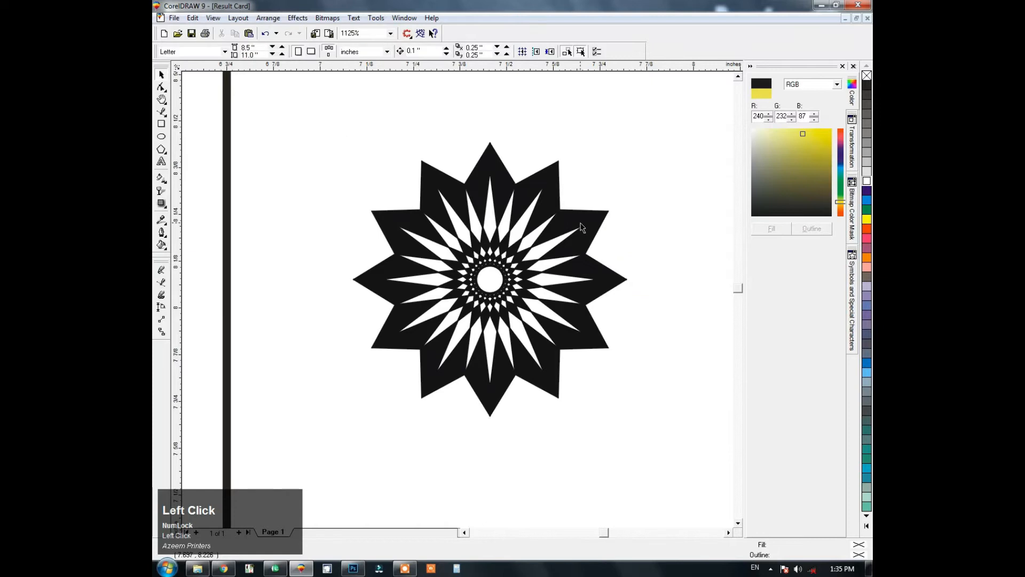
Remove the outline from the white inner star.
click(580, 222)
drag(629, 140, 437, 253)
key(F2)
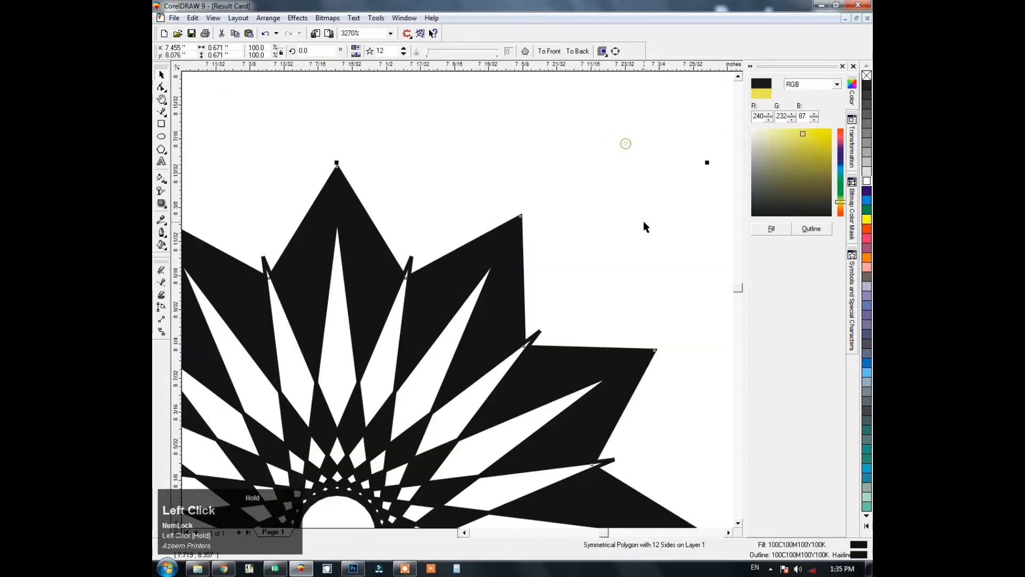
click(450, 322)
right_click(867, 75)
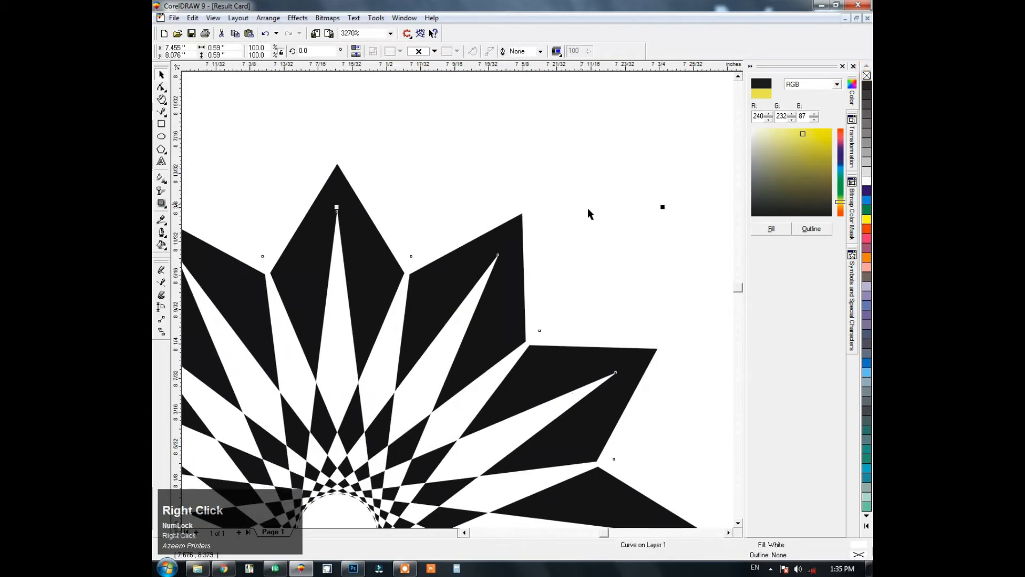
click(591, 211)
Select the black and white stars together and group them.
key(F3)
key(F3)
drag(565, 217, 323, 460)
click(556, 343)
key(ctrl+a)
key(ctrl+g)
Shrink the star group to about 0.22 in and place it between the two borders near the frame's upper-right corner.
key(F4)
drag(715, 229, 684, 220)
key(F2)
drag(704, 189, 642, 273)
drag(550, 313, 463, 219)
drag(446, 189, 492, 176)
key(F3)
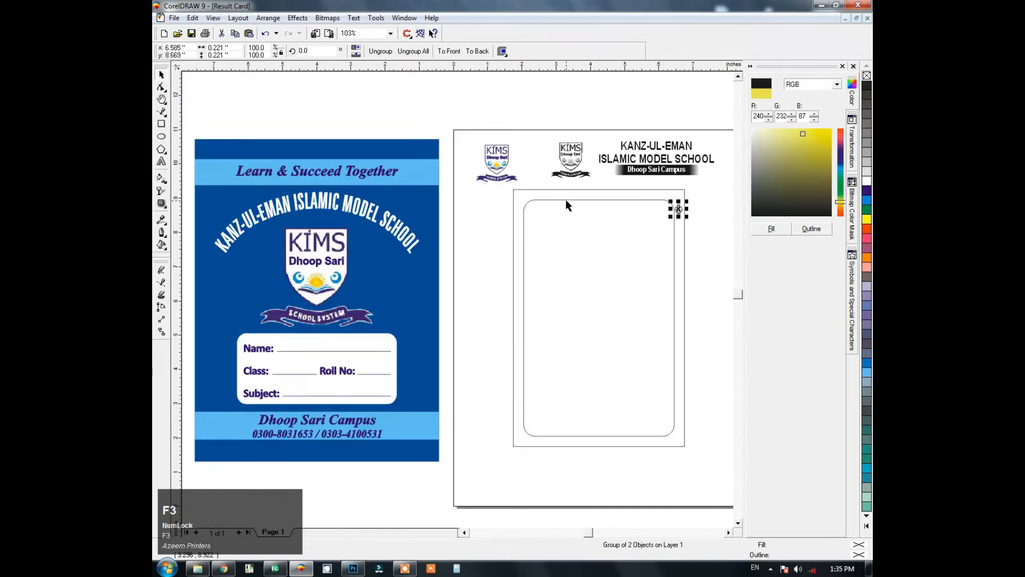
Switch to Windows Explorer and bring the FreePNGDamask Design image from D:\CDR\Inportent Data\Page Boder into the result card.
click(197, 572)
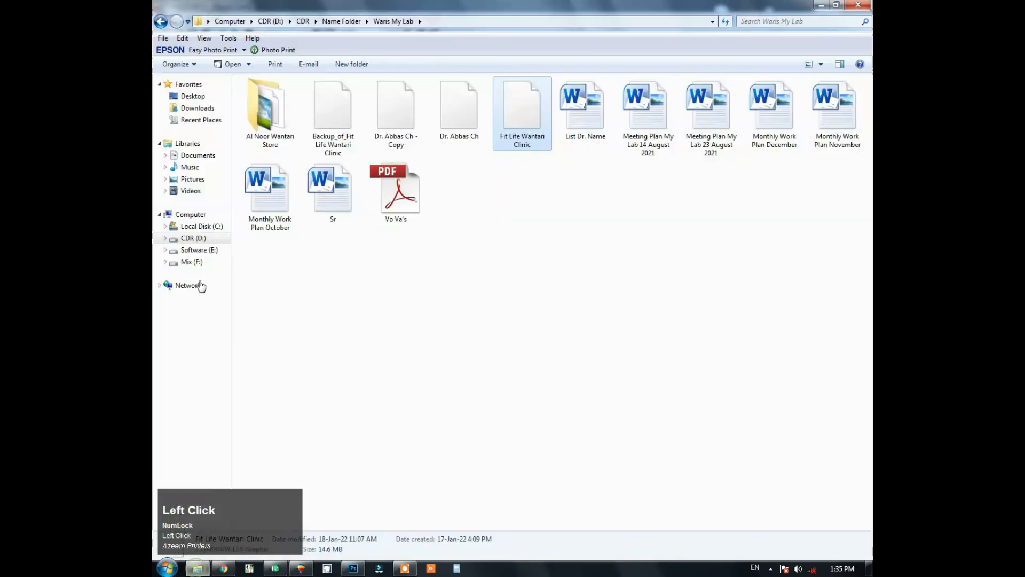
click(192, 239)
double_click(276, 140)
double_click(490, 151)
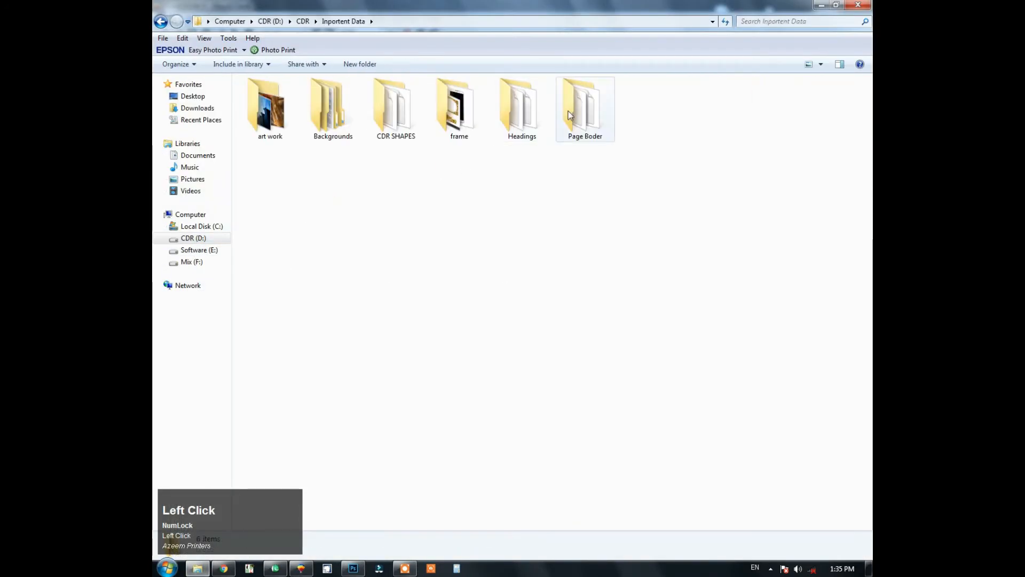
double_click(583, 110)
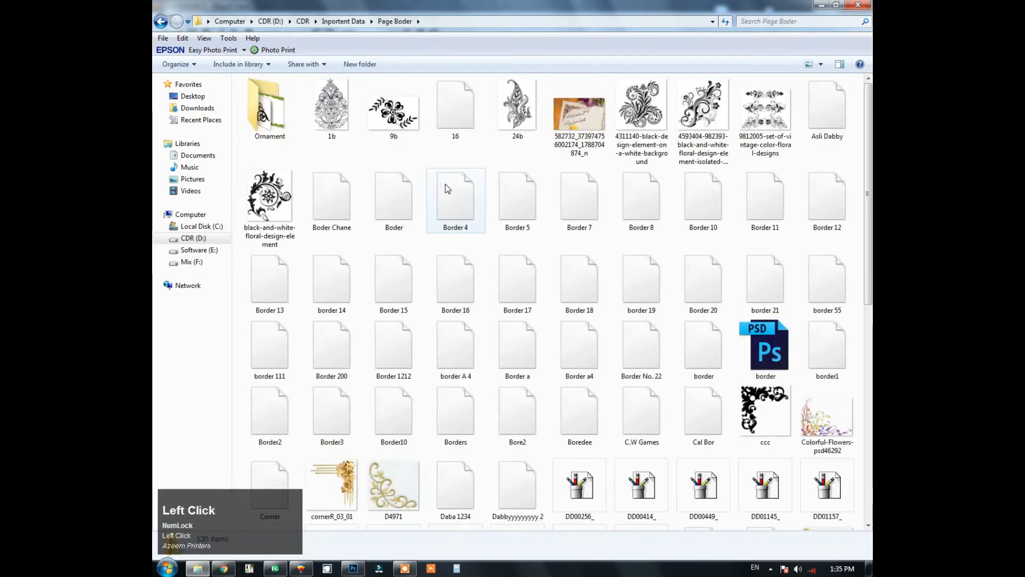
scroll(449, 183, down, 6)
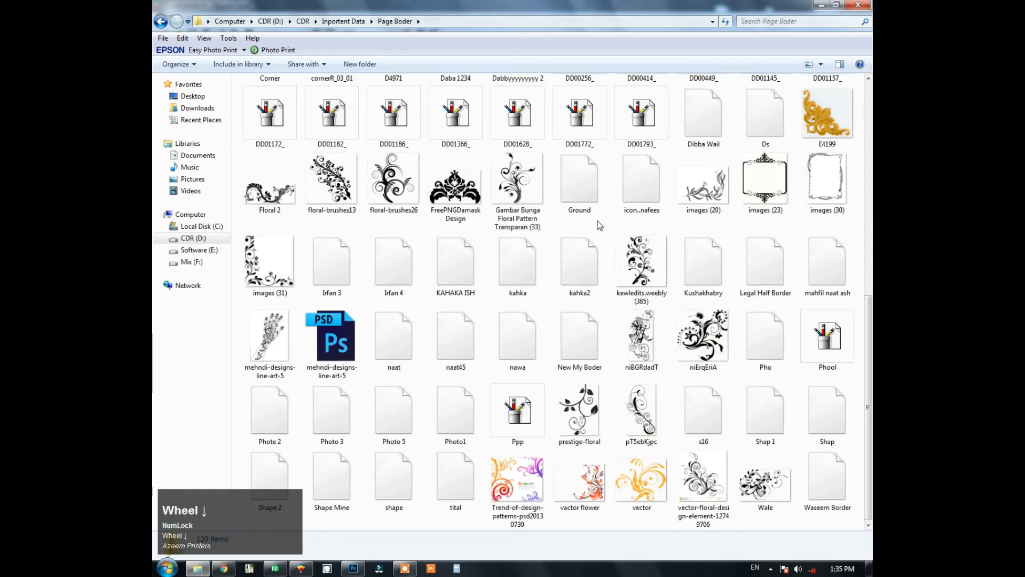
drag(456, 182, 591, 255)
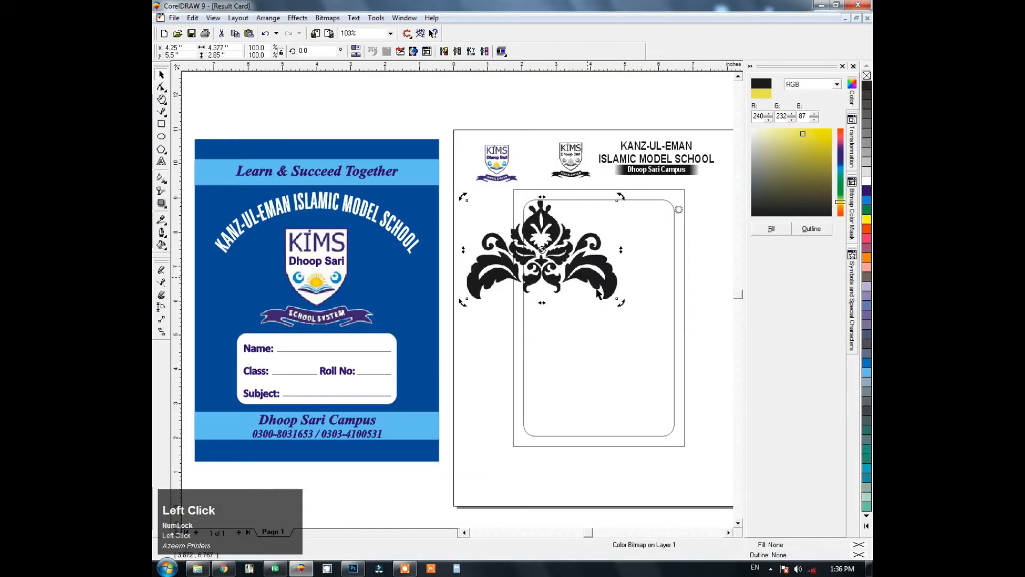
Reduce the damask ornament, rotate it to 315° and move it onto the frame's upper-right corner.
drag(622, 306, 543, 361)
drag(630, 341, 588, 293)
click(618, 175)
drag(635, 159, 575, 218)
drag(551, 245, 684, 196)
key(F2)
drag(625, 157, 715, 275)
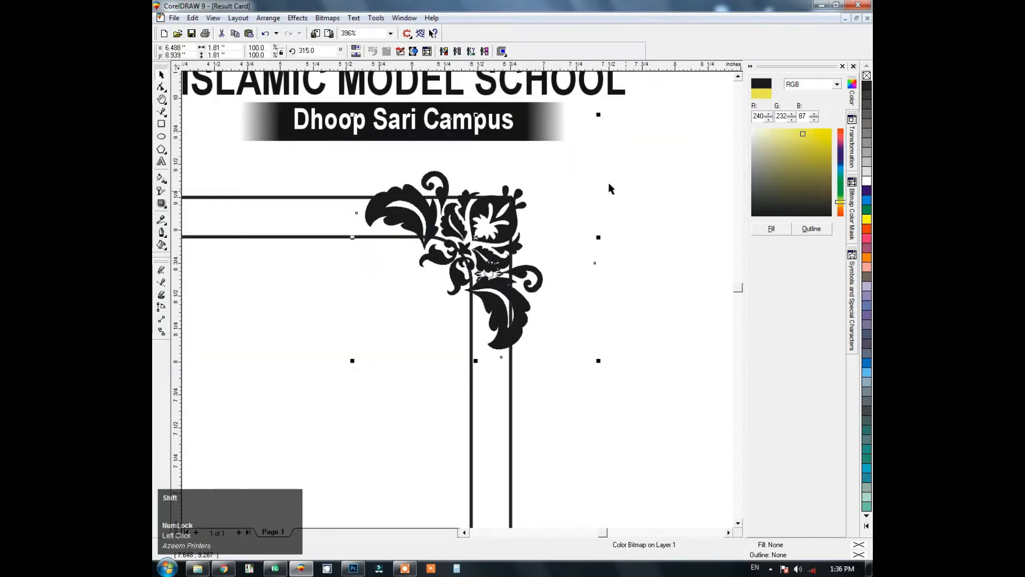
Scale the ornament to about 0.71 in wide, adjust its rotation to about 312.7° and fit it between the upper-right corner borders.
drag(598, 117, 516, 197)
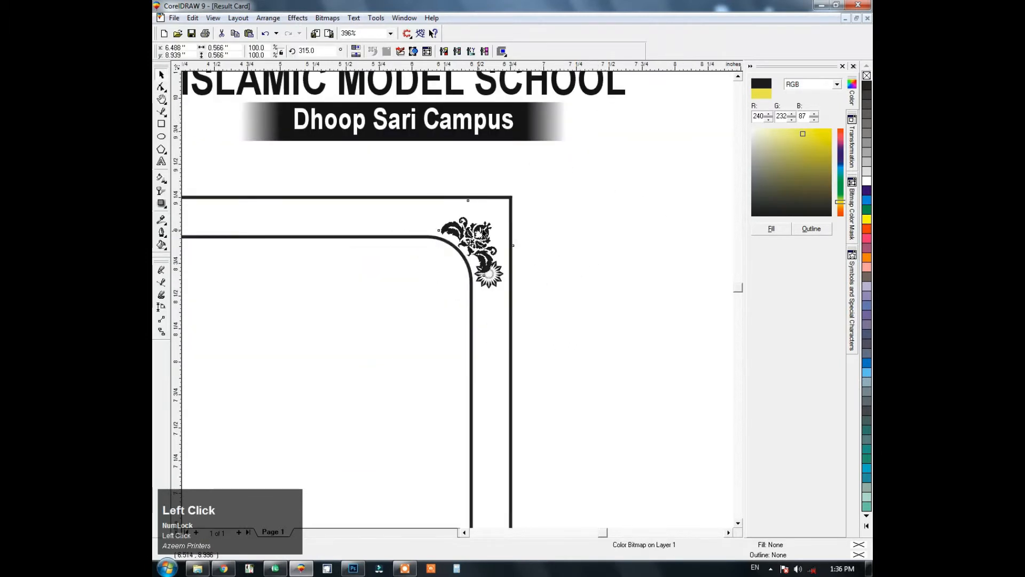
drag(483, 230, 493, 220)
drag(525, 185, 439, 339)
key(F2)
drag(497, 210, 478, 215)
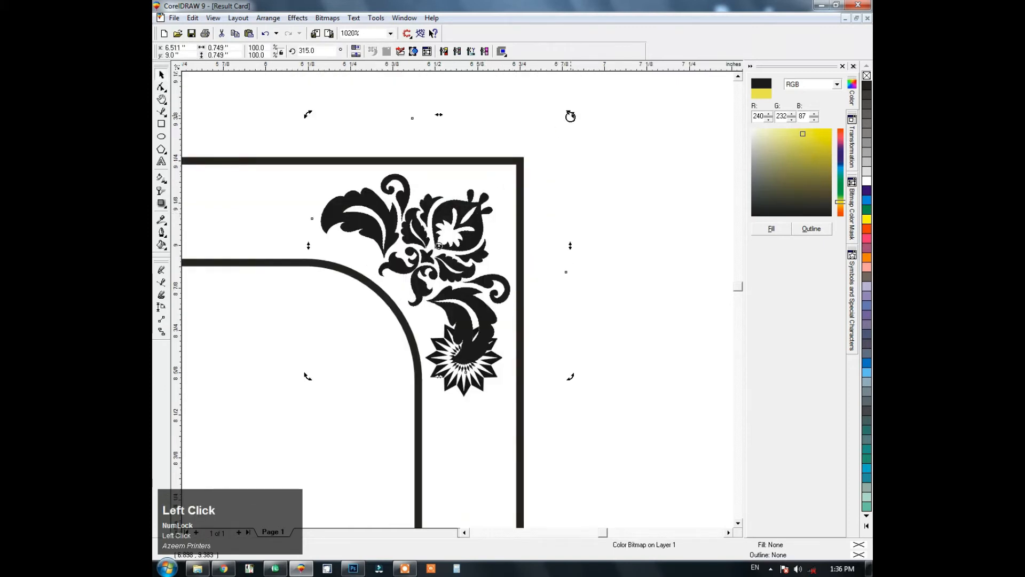
drag(570, 116, 471, 196)
drag(568, 113, 563, 117)
drag(470, 240, 473, 239)
Move the star just below the corner ornament and position it midway between the two vertical border lines.
click(478, 374)
drag(478, 373, 482, 425)
shift+click(477, 347)
key(r)
click(599, 341)
key(ctrl+z)
click(600, 342)
scroll(475, 363, up, 2)
drag(440, 271, 444, 271)
click(491, 339)
Duplicate the star downward and repeat the copy at equal spacing to fill the frame's right border with 22 stars.
key(F3)
key(F3)
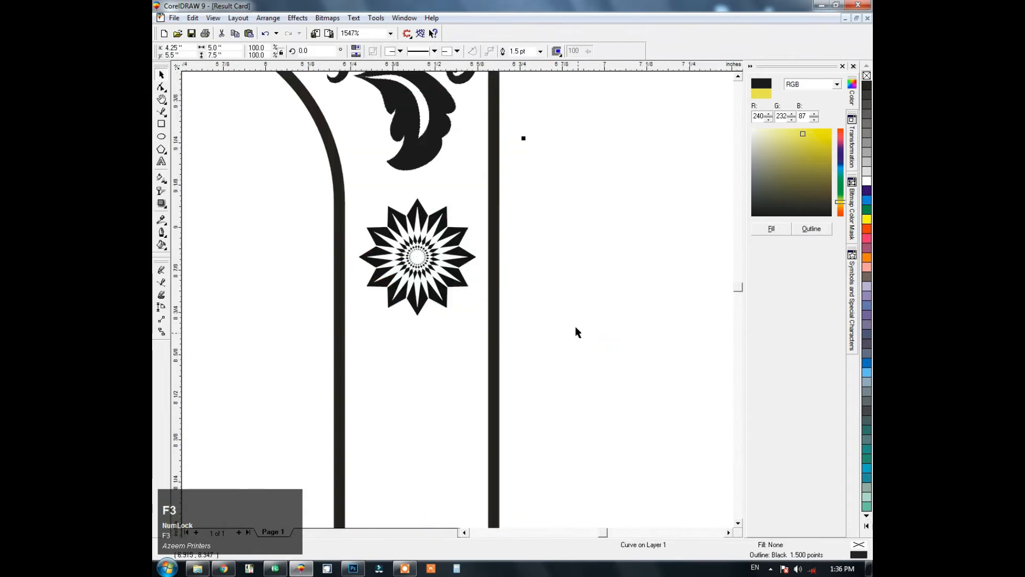
drag(569, 245, 447, 352)
scroll(478, 347, up, 2)
drag(464, 209, 473, 281)
key(ctrl+r)
key(ctrl+r)
key(ctrl+r)
key(ctrl+r)
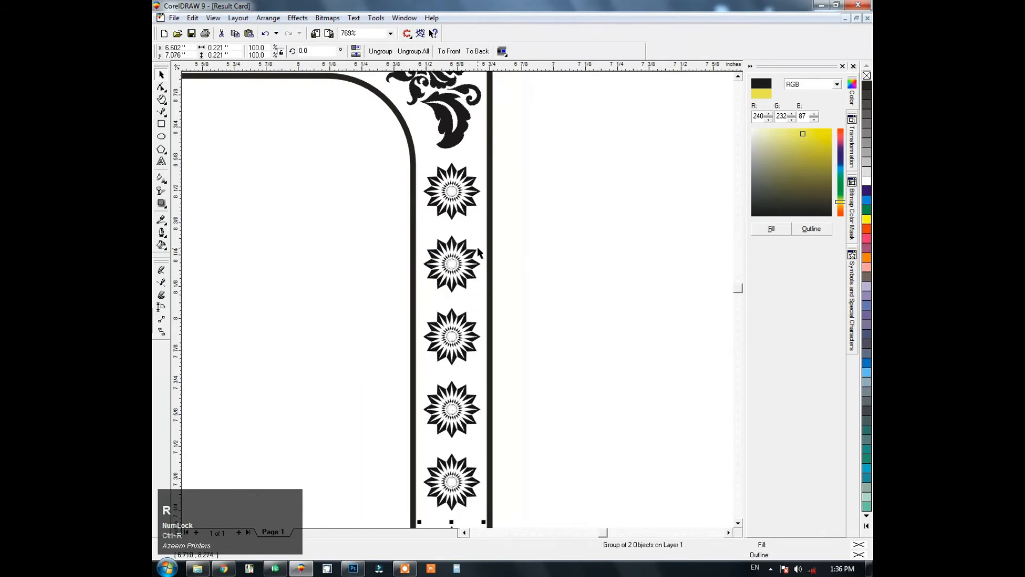
key(F3)
key(F3)
key(F2)
drag(614, 224, 495, 412)
key(ctrl+r)
key(ctrl+r)
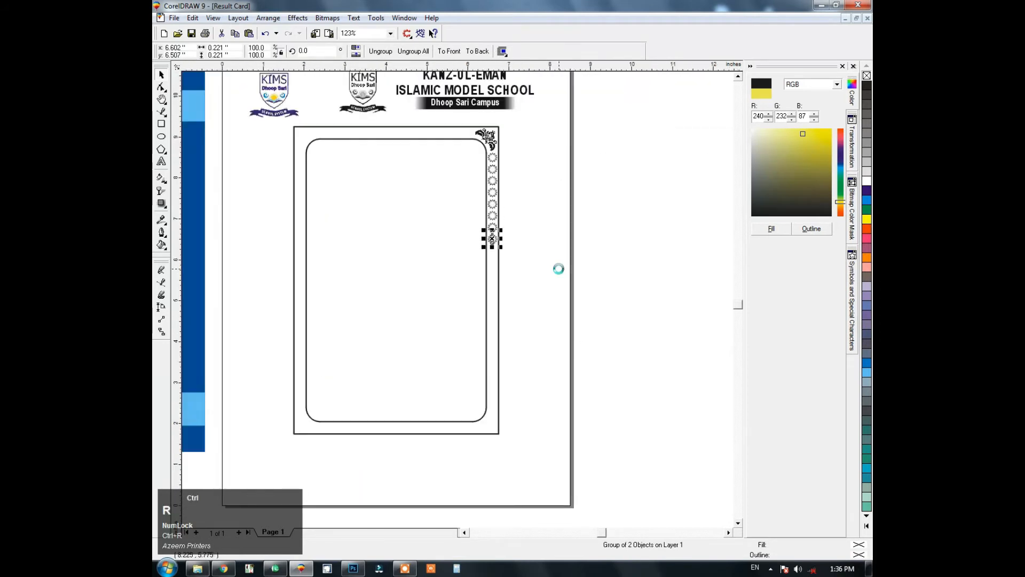
key(ctrl+r)
key(ctrl+r)
key(ctrl+r)
key(ctrl+r)
key(ctrl+r)
click(489, 131)
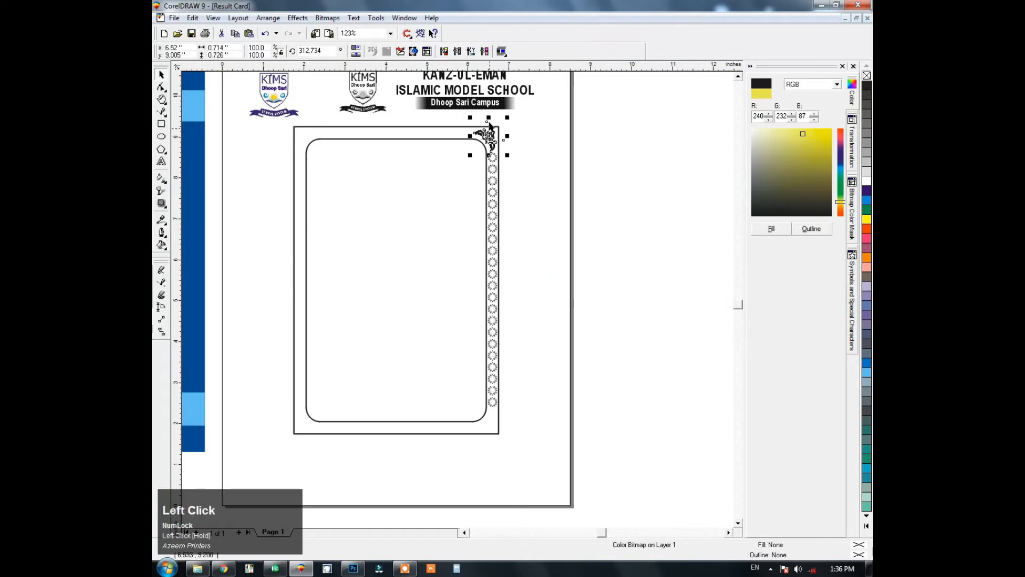
drag(489, 118, 488, 206)
right_click(489, 206)
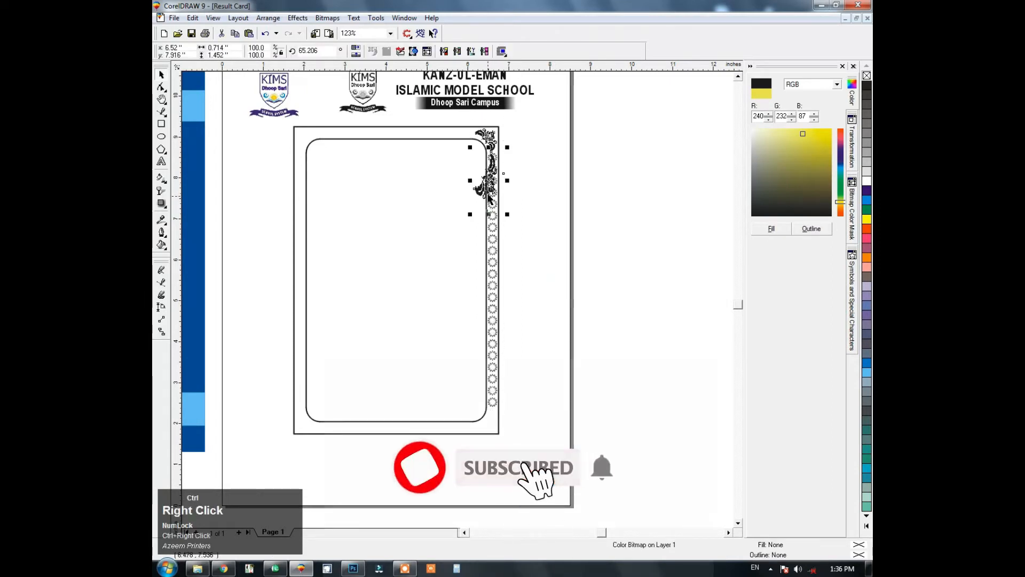
key(ctrl+z)
Mirror a copy of the corner ornament vertically and fit it into the frame's lower-right corner.
drag(489, 118, 466, 462)
right_click(490, 176)
key(F2)
drag(490, 268, 489, 285)
key(F3)
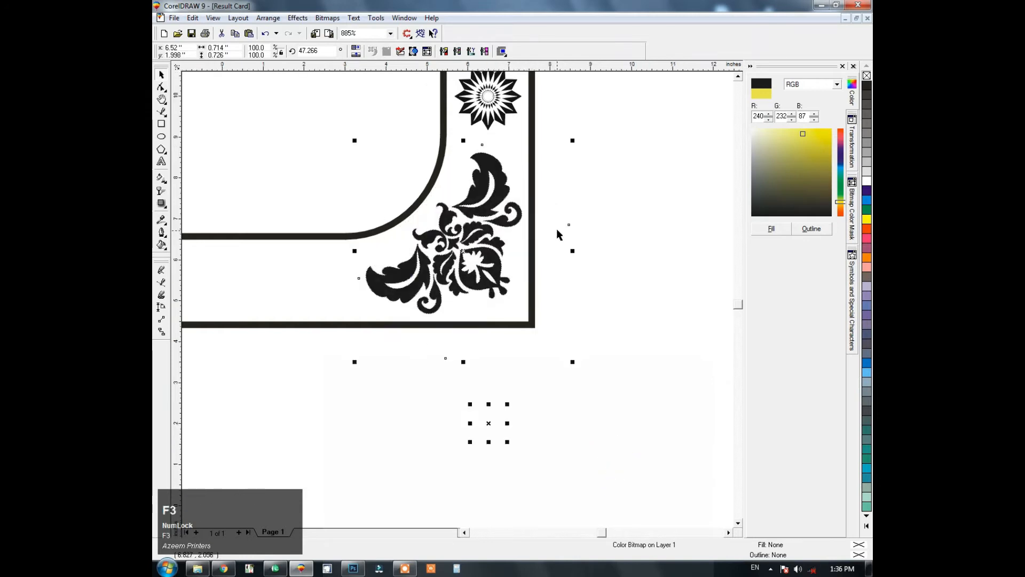
Mirror copies of both right-hand ornaments horizontally and fit them into the frame's left corners.
click(490, 136)
shift+click(491, 423)
drag(504, 280, 475, 279)
right_click(475, 279)
drag(452, 139, 308, 164)
key(F2)
drag(327, 114, 290, 182)
drag(426, 224, 415, 229)
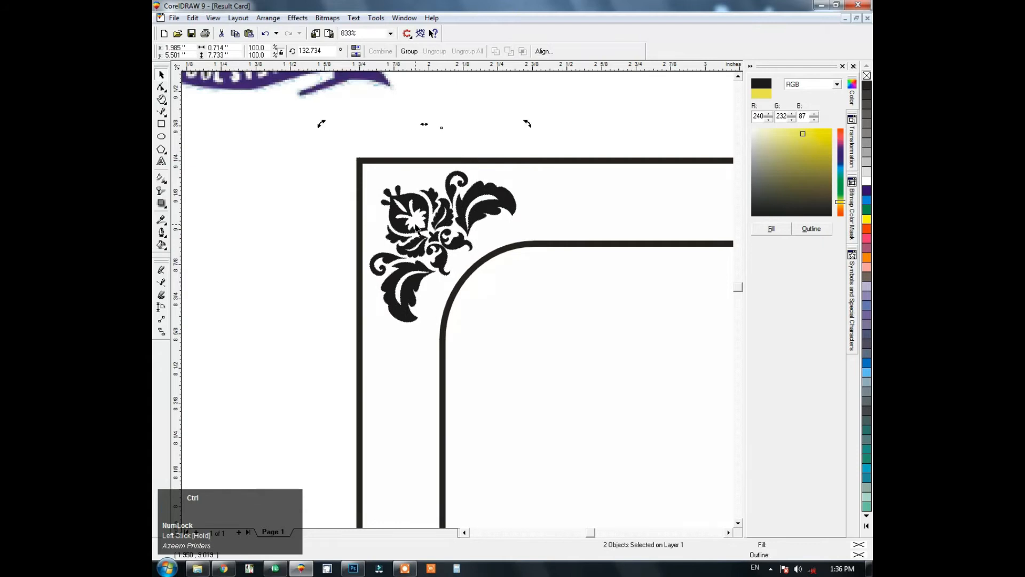
Group the right-hand star column and copy it into the left border, centred between the border lines.
key(F3)
drag(519, 143, 466, 421)
drag(494, 295, 305, 288)
right_click(308, 289)
key(F2)
drag(318, 248, 288, 307)
drag(463, 288, 442, 287)
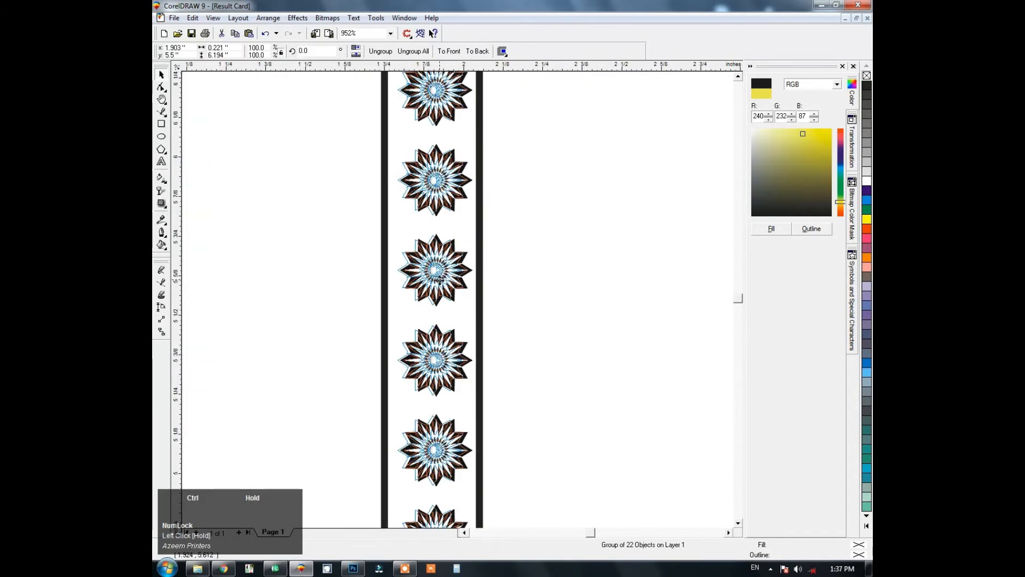
Make a copy of the star column rotated 90° below the frame and centre it horizontally on the frame.
key(F3)
right_click(420, 382)
drag(301, 161, 263, 484)
click(420, 381)
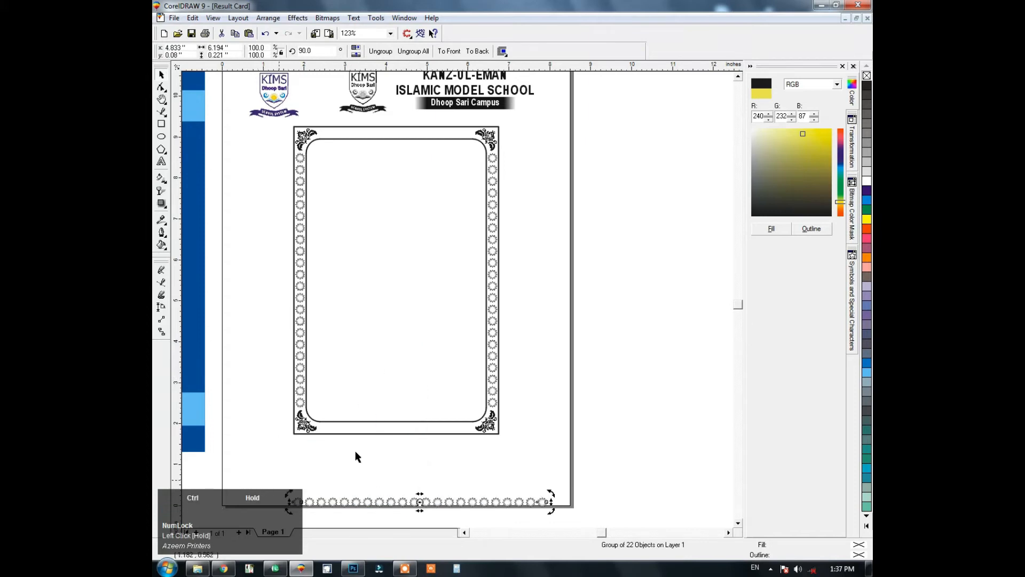
shift+click(389, 422)
click(559, 431)
Move the horizontal star row up to just beneath the frame's lower edge and ungroup it.
key(F2)
drag(545, 490, 421, 376)
key(F3)
key(F3)
key(F2)
click(391, 323)
drag(420, 370, 452, 243)
key(ctrl+u)
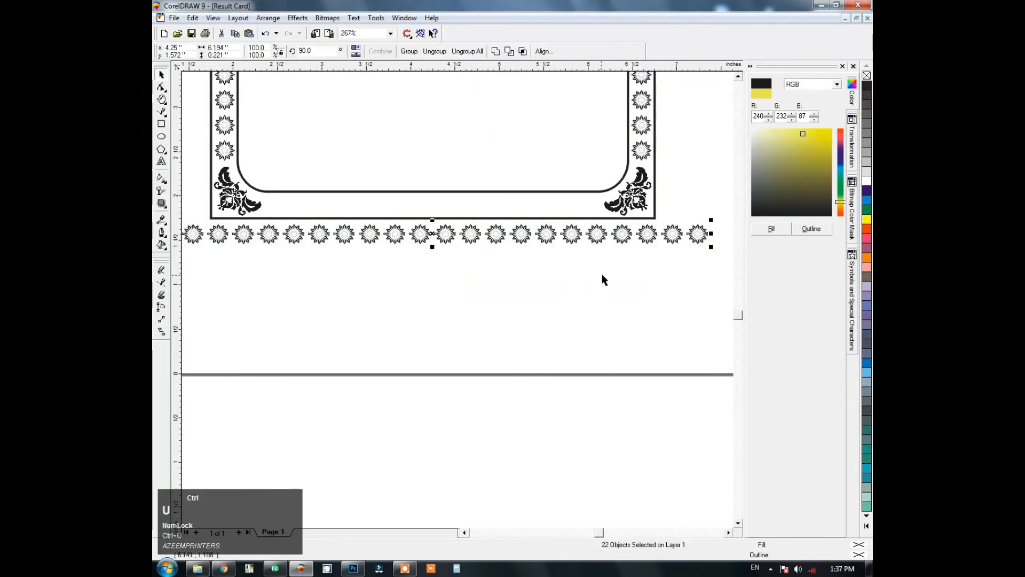
Delete the surplus stars at both ends of the row beneath the frame so it fits between the corner ornaments.
click(603, 275)
click(619, 235)
key(Delete)
click(689, 235)
key(Delete)
drag(219, 238, 187, 229)
key(Delete)
click(337, 237)
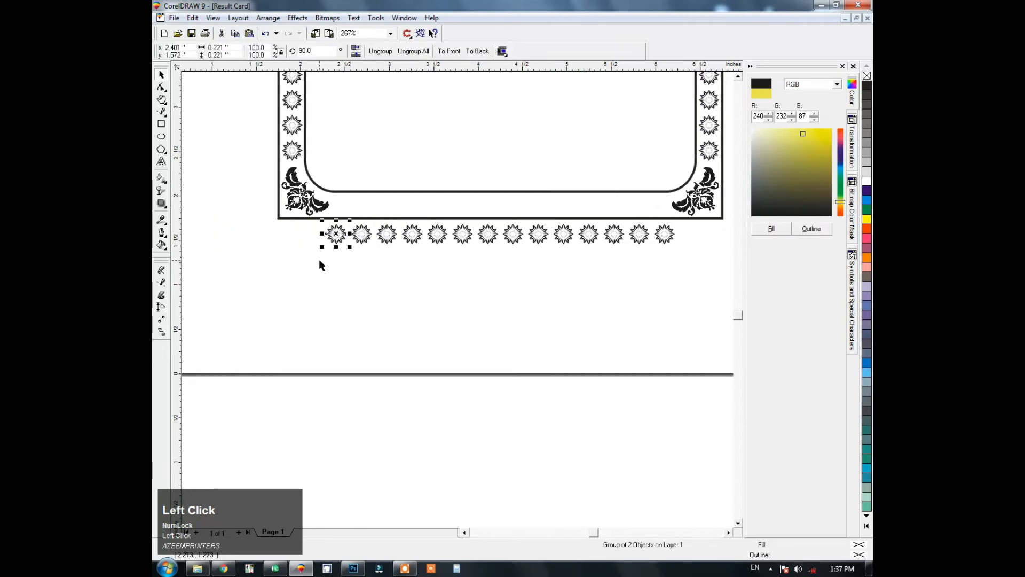
key(Delete)
Group the remaining horizontal stars and centre the group horizontally on the frame.
drag(335, 271, 689, 214)
key(ctrl+g)
shift+click(574, 219)
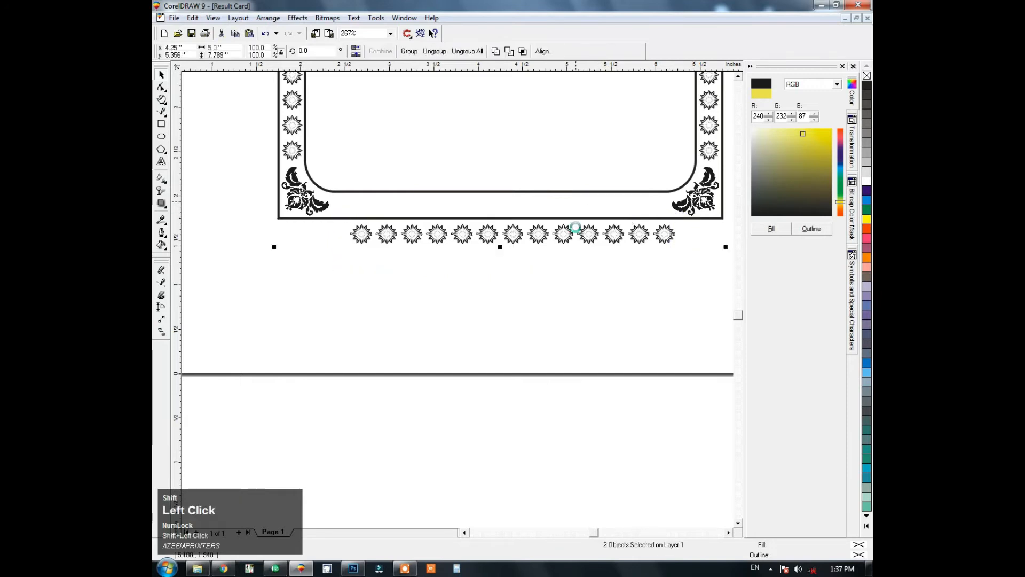
key(c)
Move the grouped star row up into the bottom border, midway between the two border lines.
click(605, 234)
drag(606, 237, 635, 209)
key(F2)
drag(675, 171, 614, 244)
drag(526, 294, 527, 290)
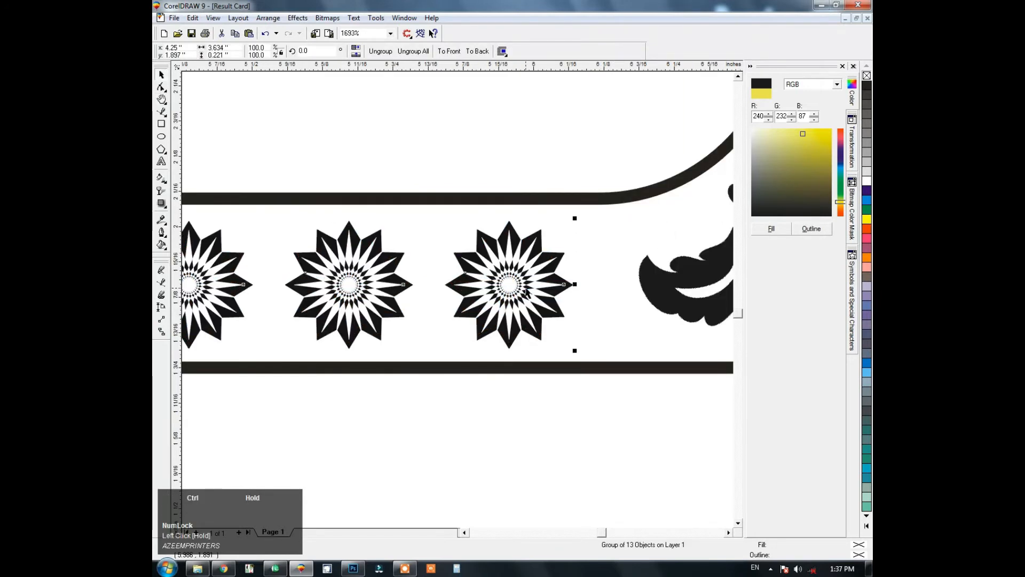
Copy the bottom star row straight up into the top border, between the two border lines.
key(F3)
key(F3)
drag(420, 293, 420, 140)
key(F3)
key(F2)
drag(519, 194, 368, 78)
shift+click(397, 139)
key(t)
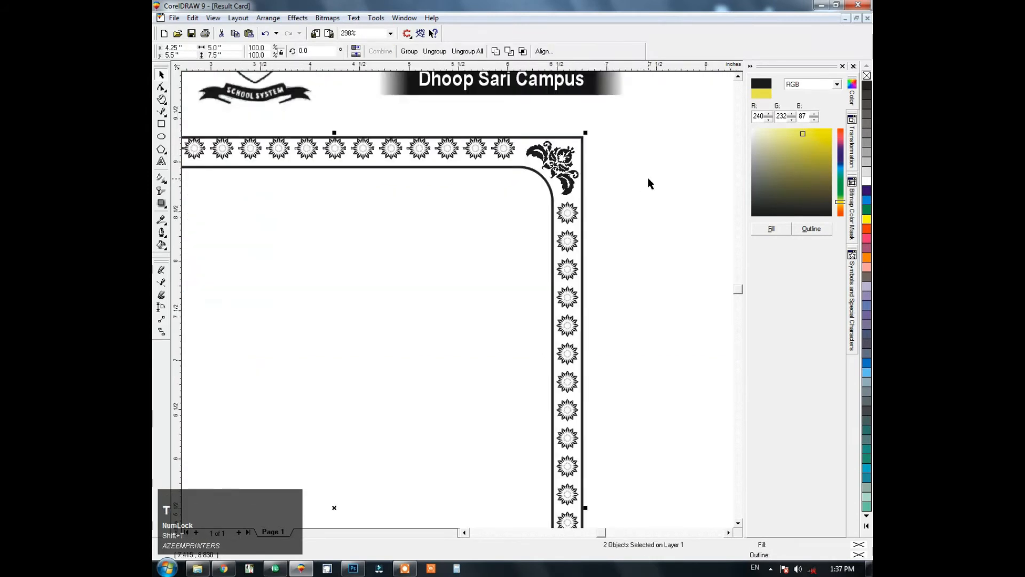
click(648, 180)
key(F2)
drag(541, 124, 468, 228)
key(F4)
Move the logo and school header into the top of the frame and scale it to about 3.79 inches wide.
drag(665, 163, 651, 229)
key(F2)
drag(508, 191, 850, 374)
drag(505, 240, 449, 225)
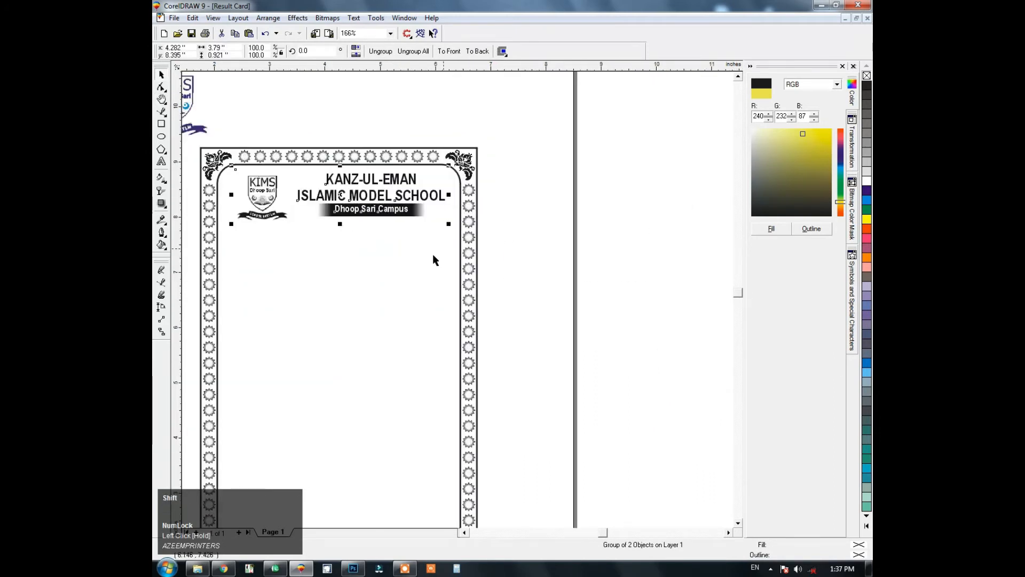
Centre the logo and school header group horizontally on the frame.
shift+click(456, 166)
key(c)
click(516, 139)
click(462, 172)
shift+click(431, 165)
key(c)
key(c)
click(521, 137)
Enlarge the header group about its centre to about 4.29 inches wide and save the document.
key(F2)
drag(522, 137, 227, 293)
click(475, 267)
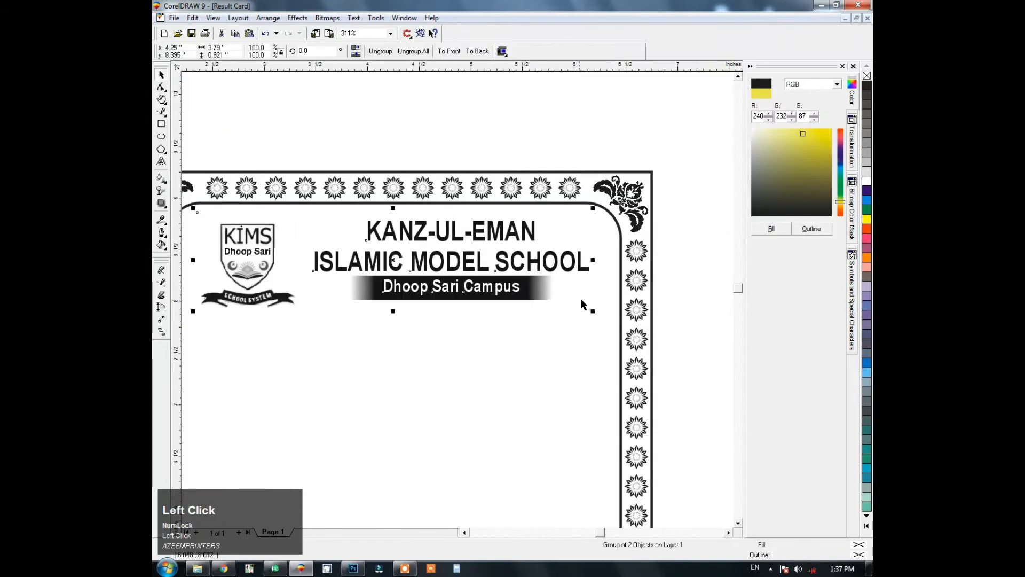
scroll(594, 312, down, 1)
drag(594, 312, 616, 324)
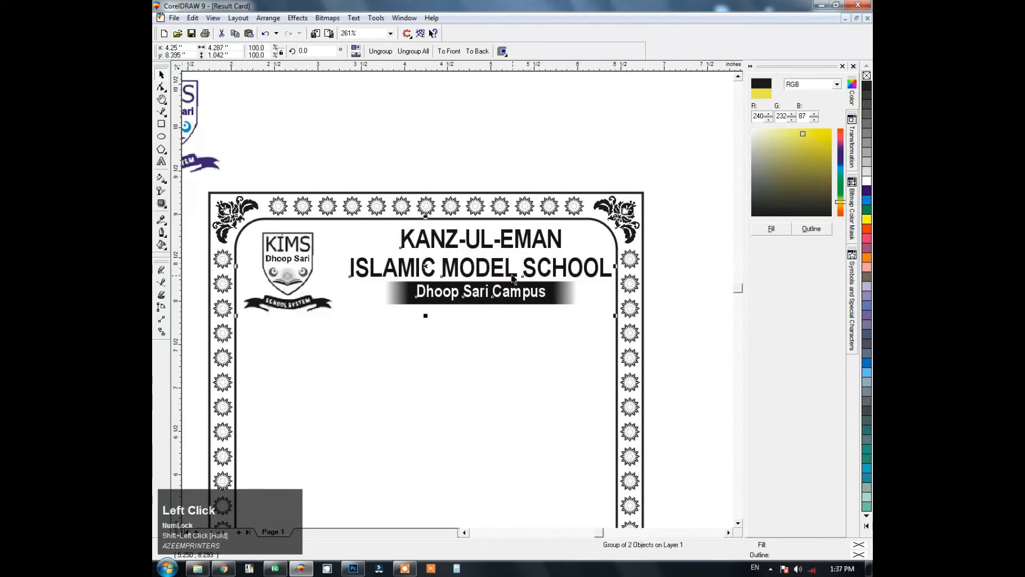
ctrl+click(489, 274)
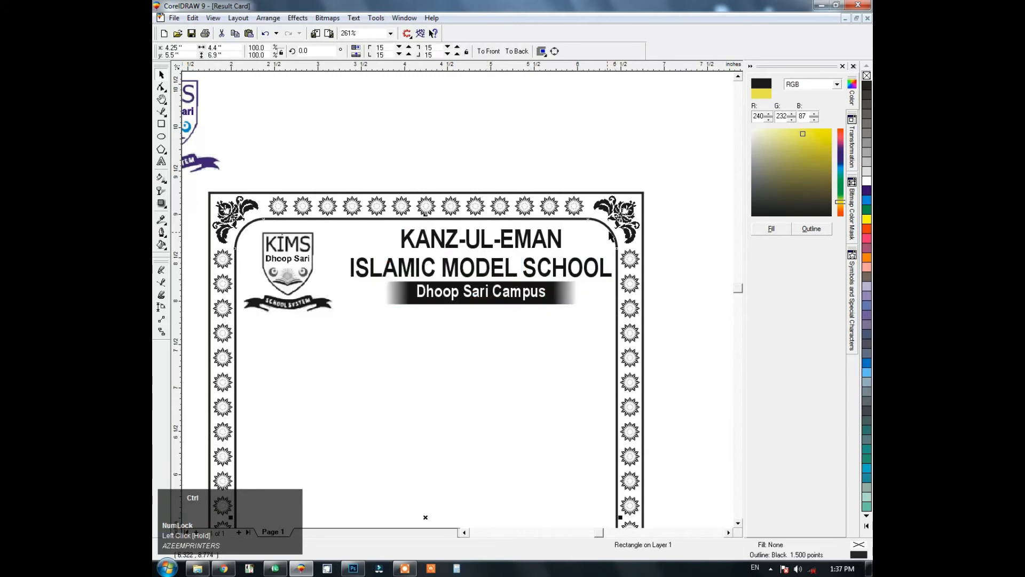
click(404, 294)
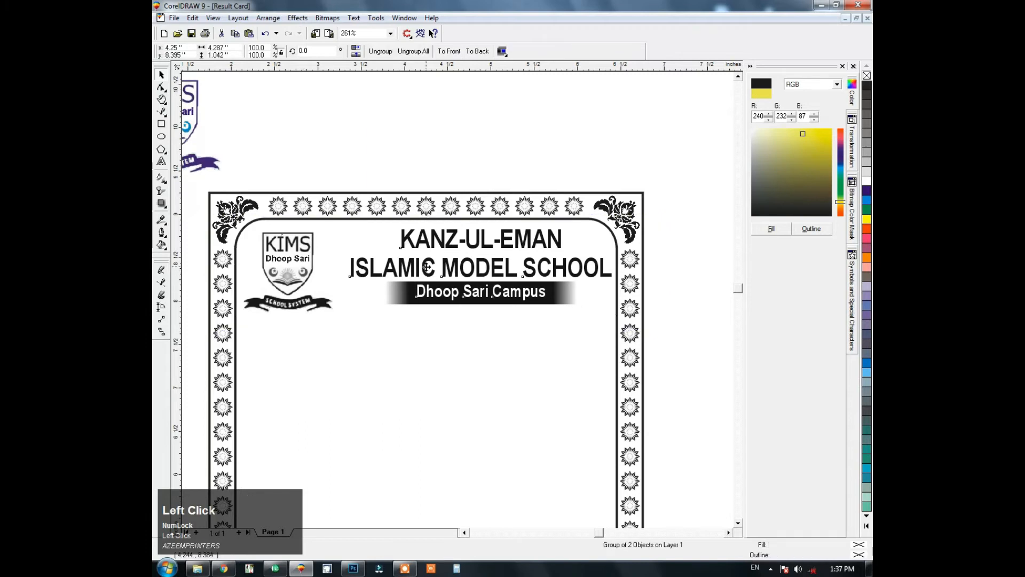
click(450, 159)
key(F4)
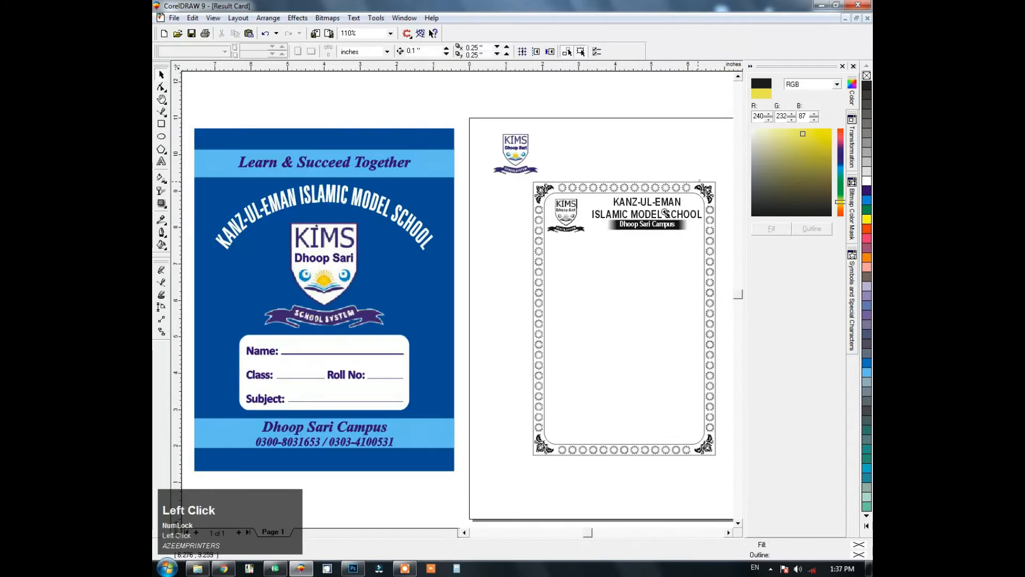
drag(665, 213, 559, 328)
key(ctrl+s)
click(161, 162)
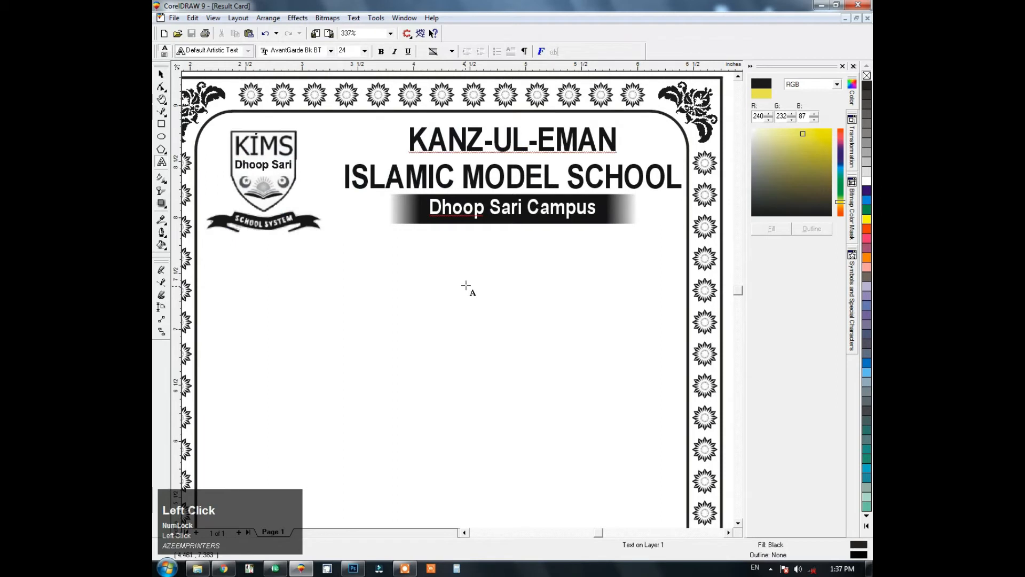
drag(362, 241, 589, 291)
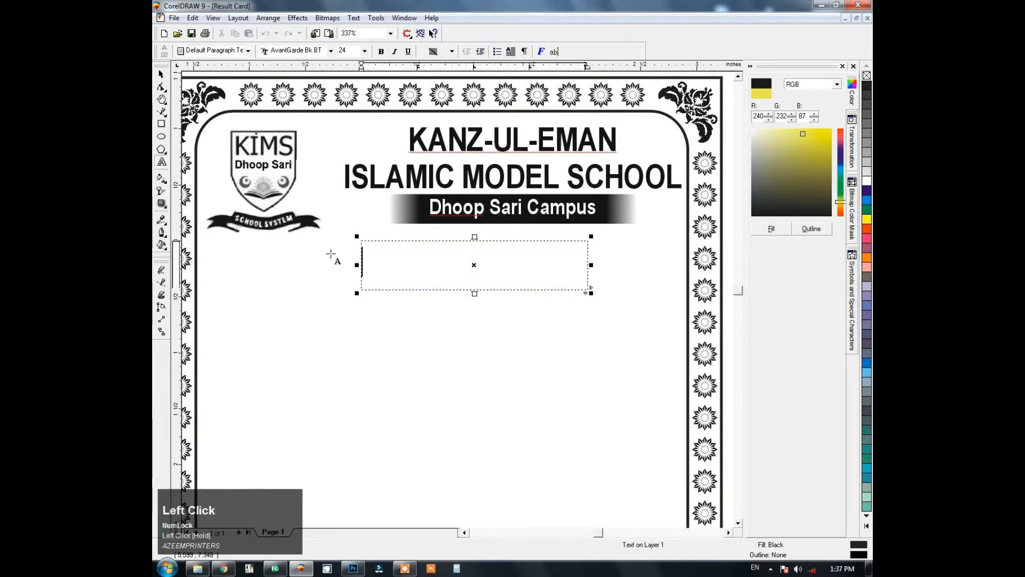
text(Result Card)
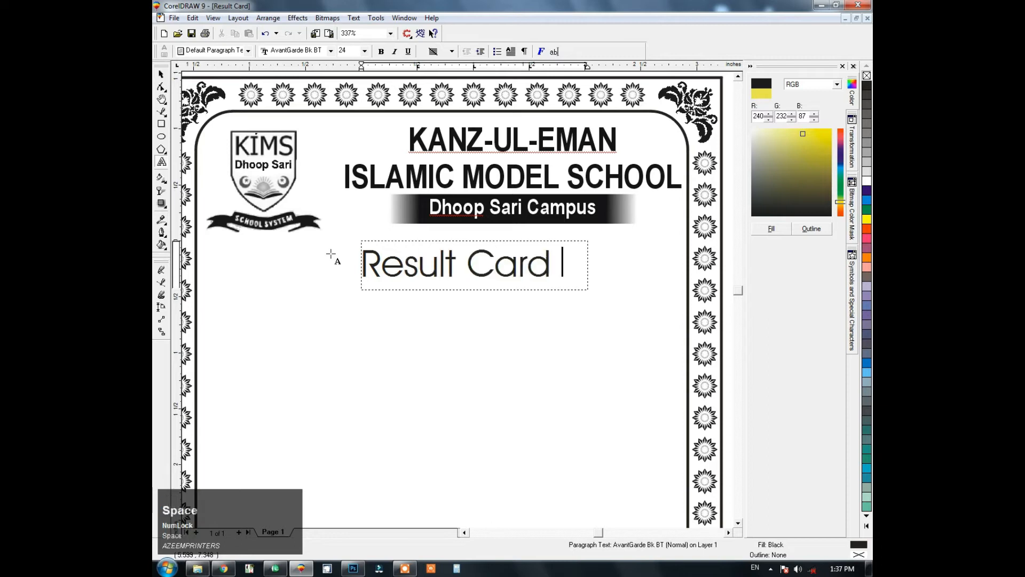
click(161, 75)
key(ctrl+z)
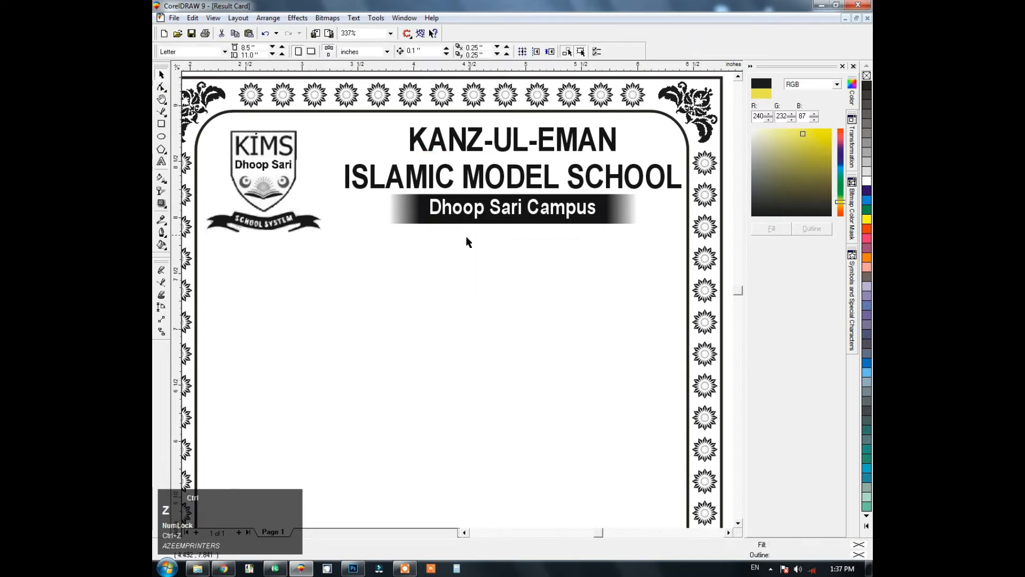
Add the artistic text "Result Card" below the school header.
click(161, 161)
click(283, 285)
text(re)
key(BackSpace)
key(BackSpace)
text(Result Card)
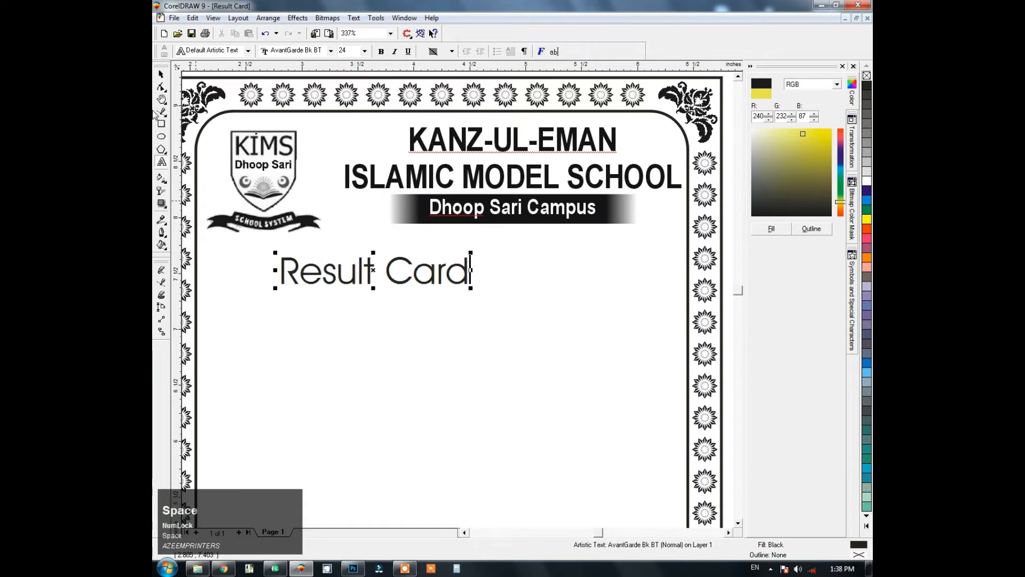
Draw a rounded rectangle about 1.9 × 0.39 inches below the header, plus a concentric copy about 1.33 × 0.51 inches.
click(161, 124)
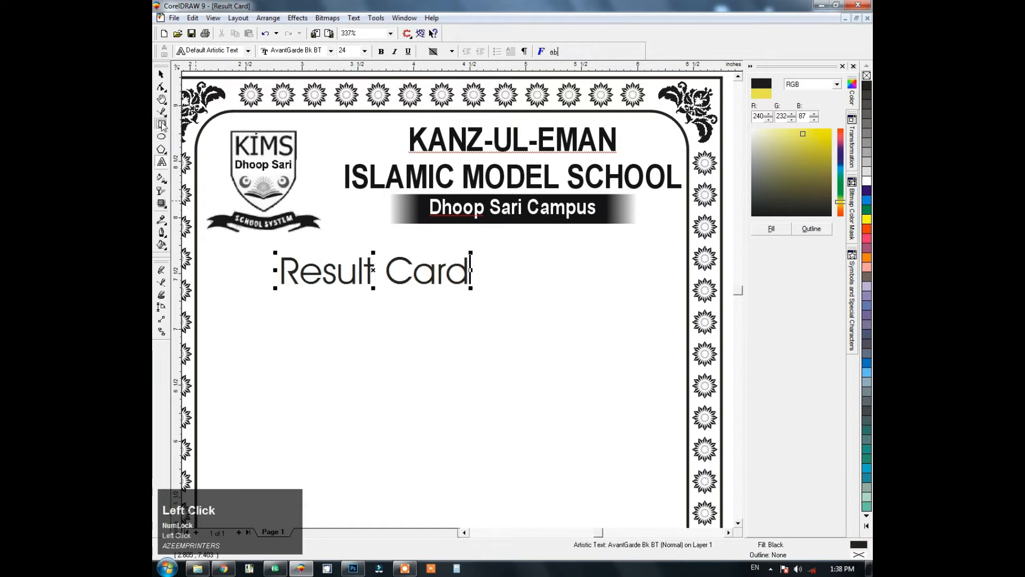
drag(321, 242, 495, 267)
shift+right_click(494, 267)
drag(427, 238, 426, 231)
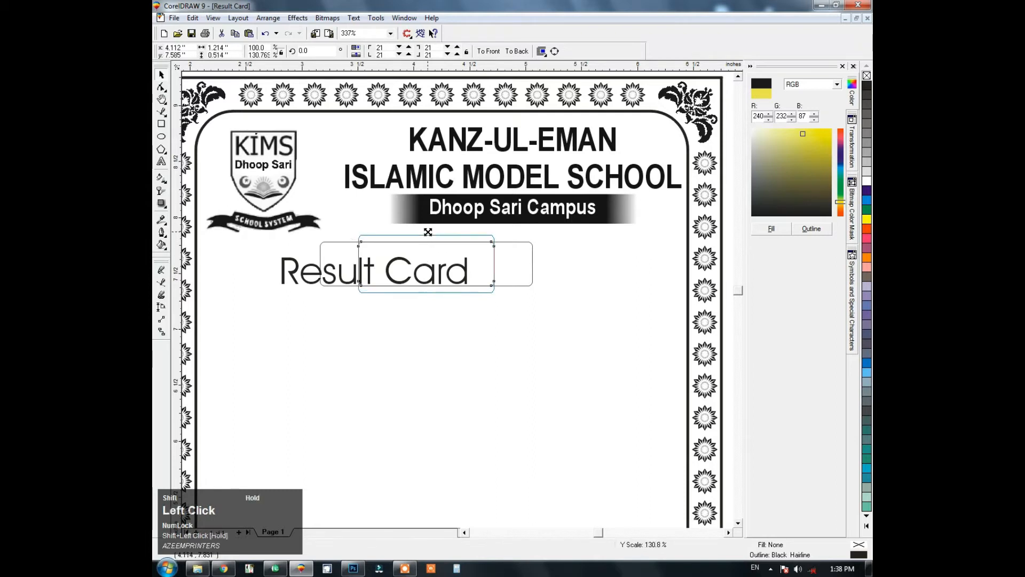
drag(500, 263, 507, 263)
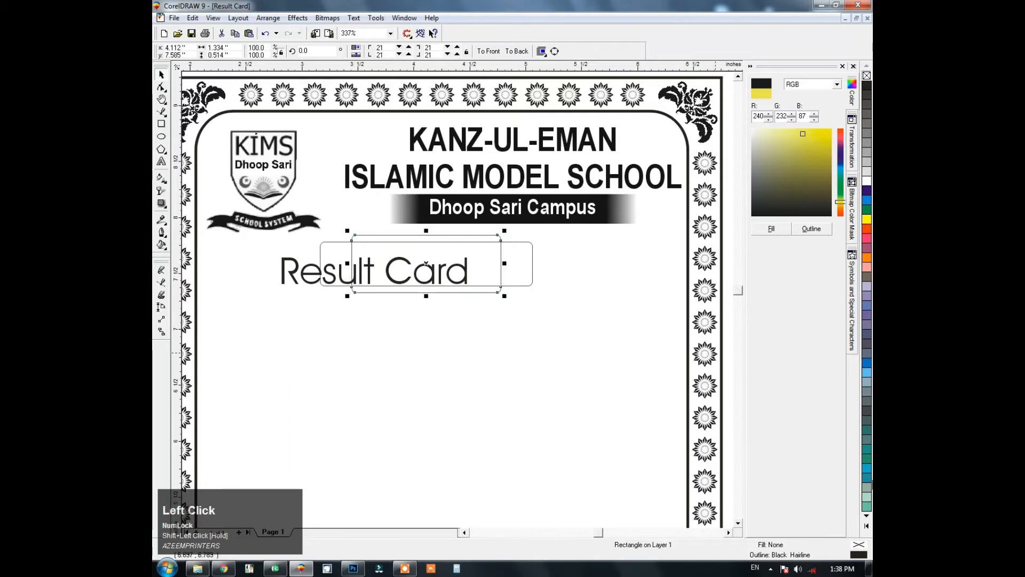
Fill the narrower rounded rectangle black without an outline and the wider one white.
click(868, 526)
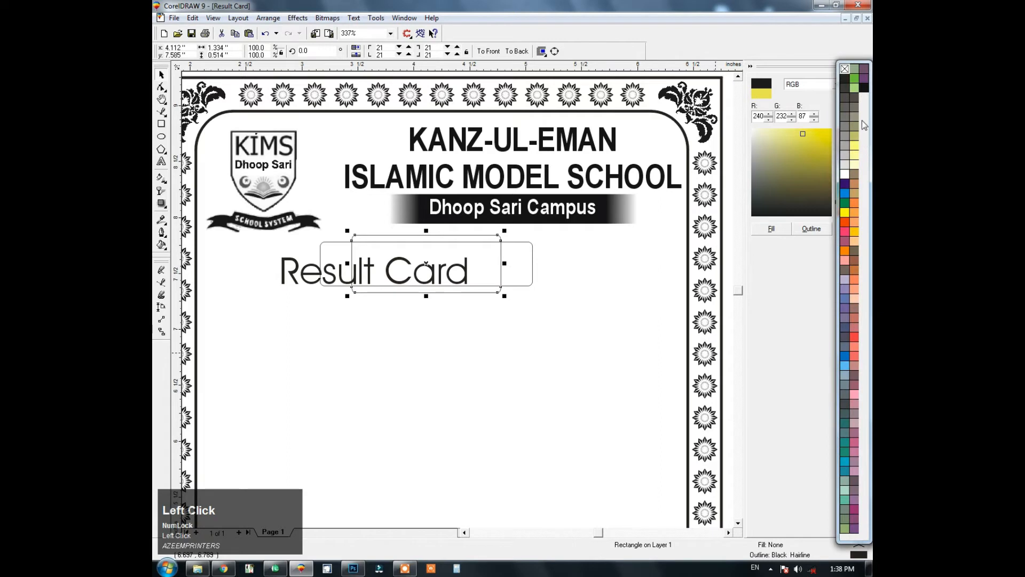
click(864, 87)
right_click(867, 76)
click(526, 271)
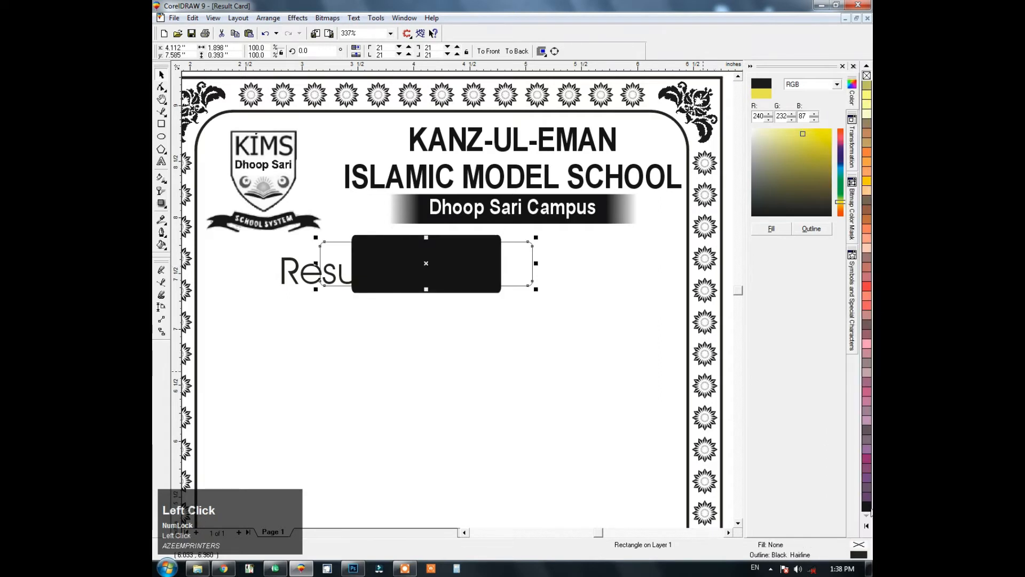
click(868, 526)
click(845, 173)
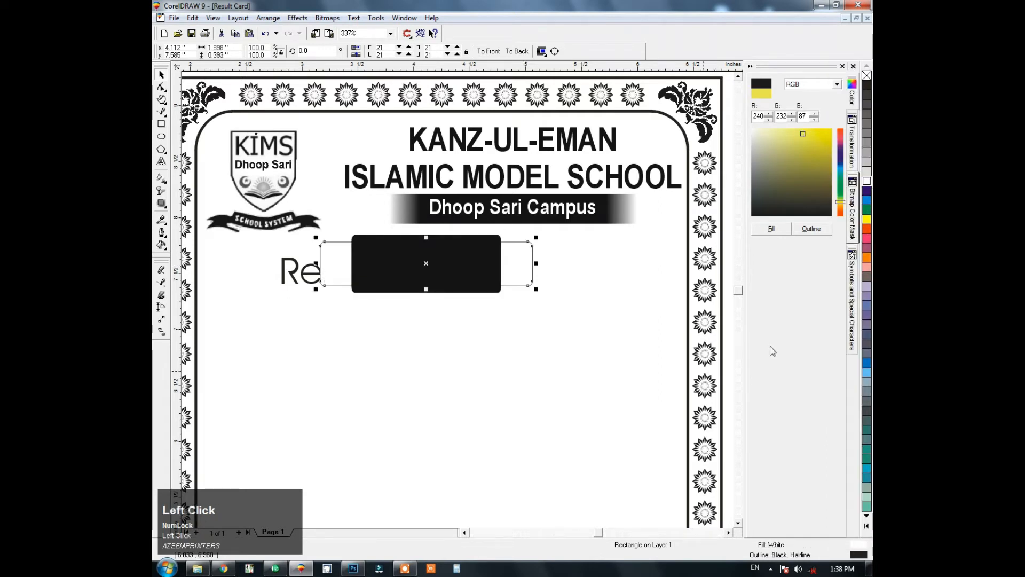
Give the white rounded rectangle a thicker outline and bring it to the front.
shift+click(652, 136)
key(F12)
key(Return)
click(531, 260)
key(shift+Page_Up)
Set the "Result Card" text to bold Arial and bring it to the front.
click(328, 280)
click(415, 51)
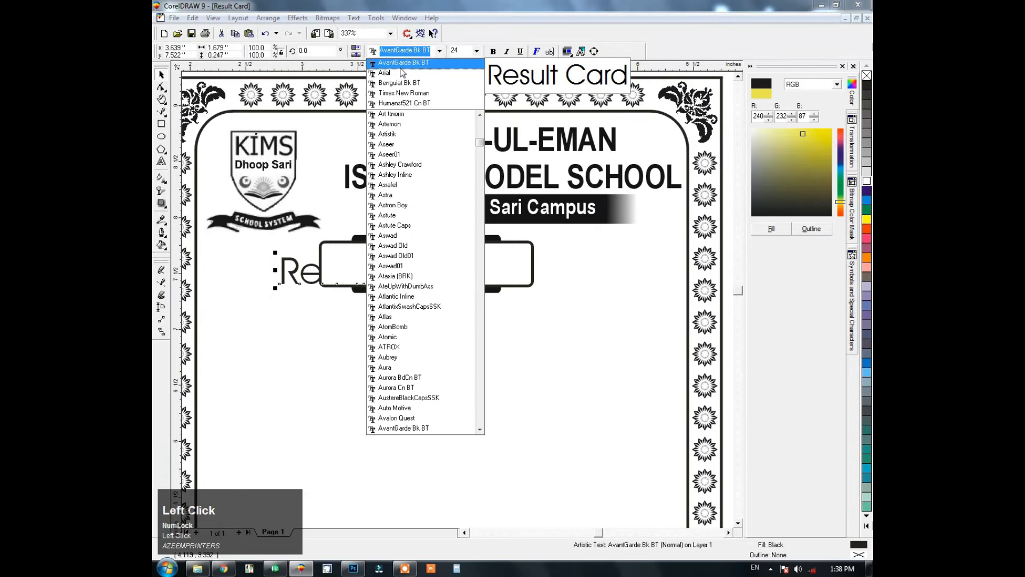
click(403, 73)
key(shift+Page_Up)
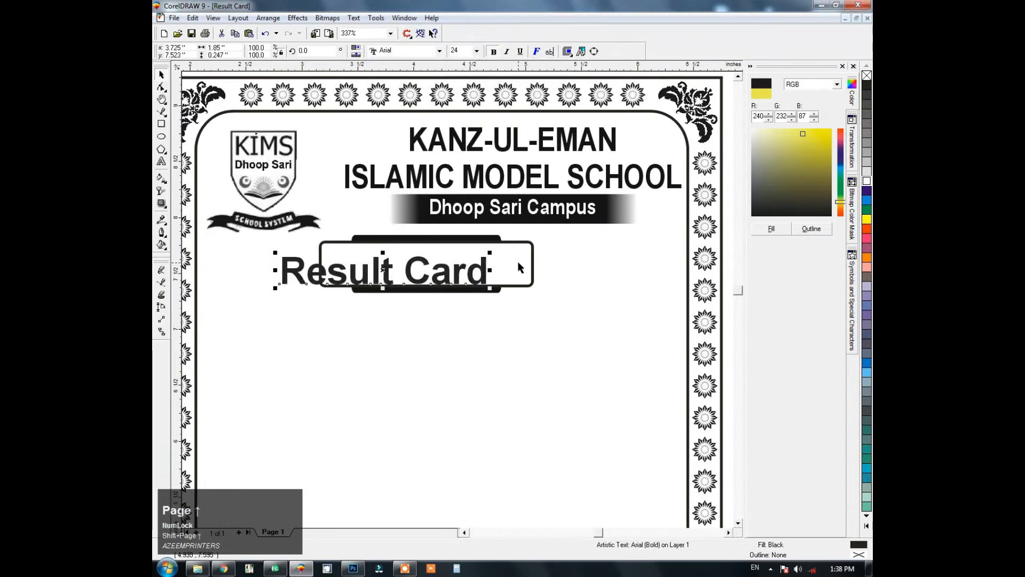
Centre the "Result Card" text on the white rounded rectangle and scale it down to fit inside.
shift+click(518, 262)
key(c)
key(e)
click(514, 297)
click(506, 277)
drag(535, 281, 521, 277)
Align the "Result Card" text and both rectangles to a common centre, then group them and centre the badge on the frame.
drag(550, 222, 319, 307)
key(c)
key(e)
key(ctrl+g)
shift+click(567, 302)
key(c)
Scale the "Result Card" badge down to about 1.66 inches wide and recentre it horizontally on the frame.
key(F3)
key(F2)
drag(511, 288, 721, 259)
scroll(313, 241, down, 1)
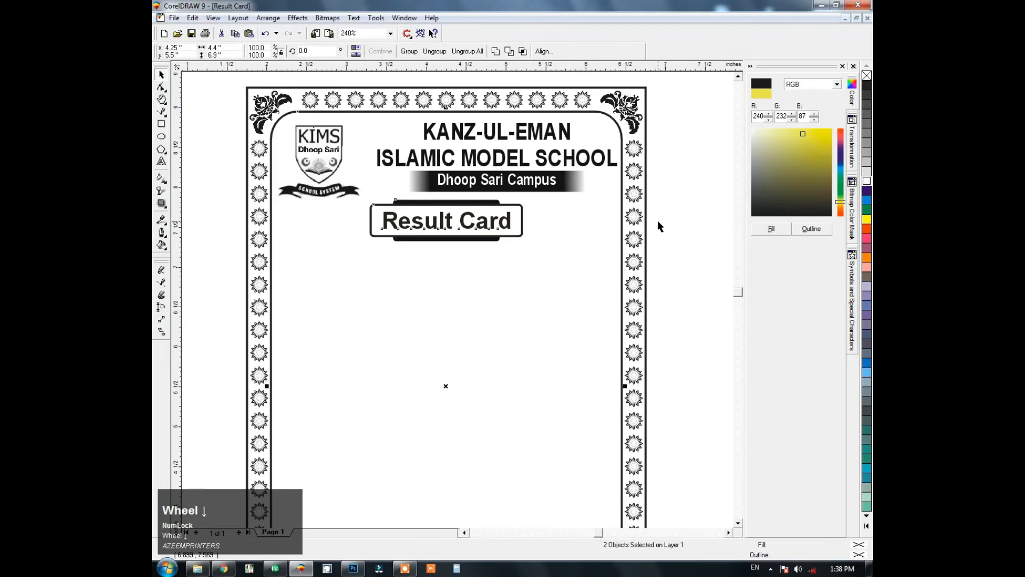
click(492, 238)
drag(526, 246, 507, 245)
shift+click(497, 260)
key(c)
click(711, 238)
scroll(555, 214, down, 1)
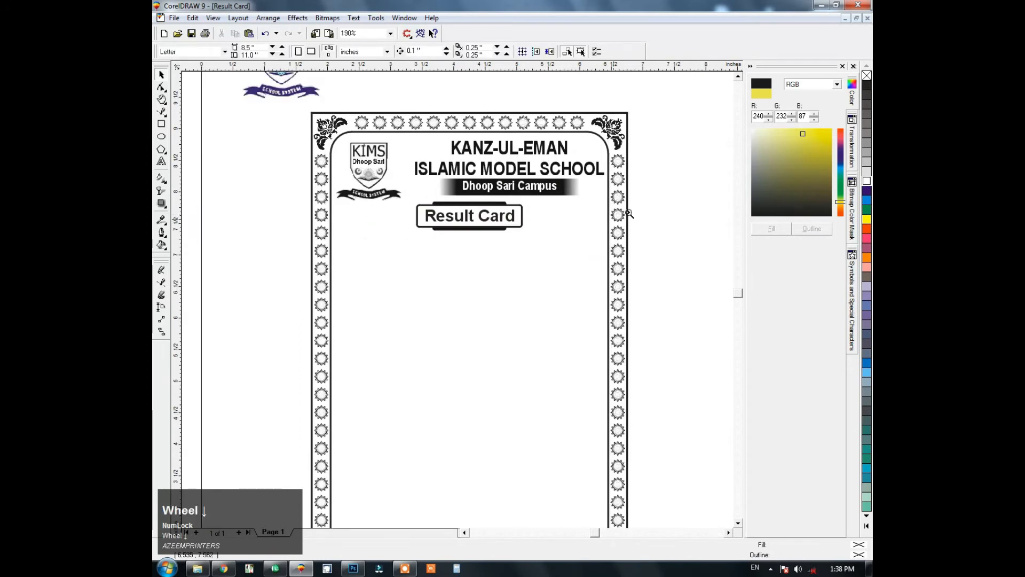
click(517, 296)
scroll(593, 224, down, 5)
key(F2)
drag(644, 131, 422, 302)
click(477, 156)
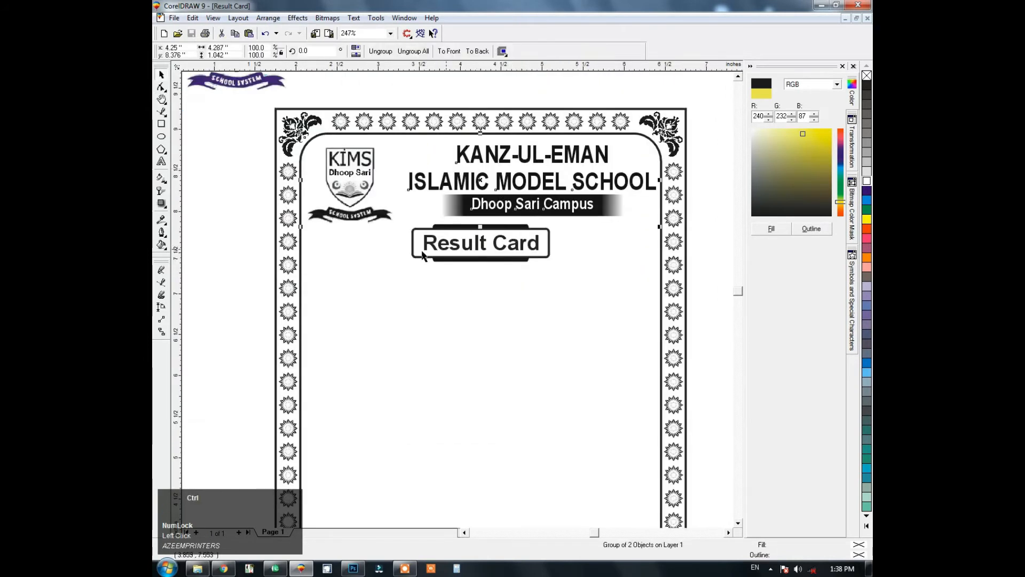
click(347, 242)
drag(442, 242, 344, 277)
key(ctrl+z)
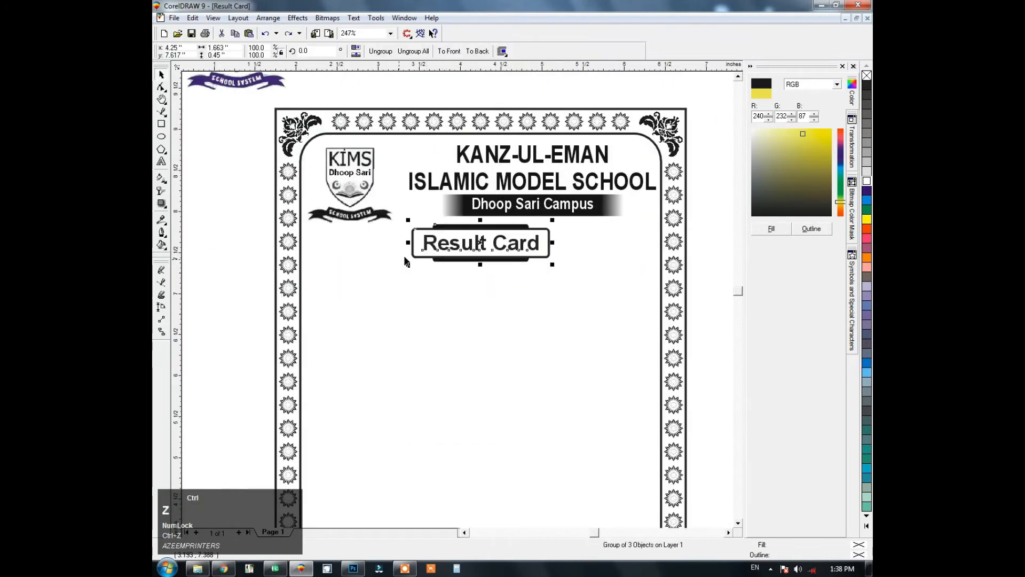
Ungroup the "Result Card" badge and place a copy of its text below it, under the logo.
key(ctrl+u)
click(406, 259)
drag(448, 239, 373, 284)
key(ctrl+z)
right_click(373, 285)
key(Page_Down)
Replace the copied text with three lines: "Student's Name:", "Father's Name:", and "Class:", "Exam:", "Roll No:" on the last.
key(ctrl+a)
text(St)
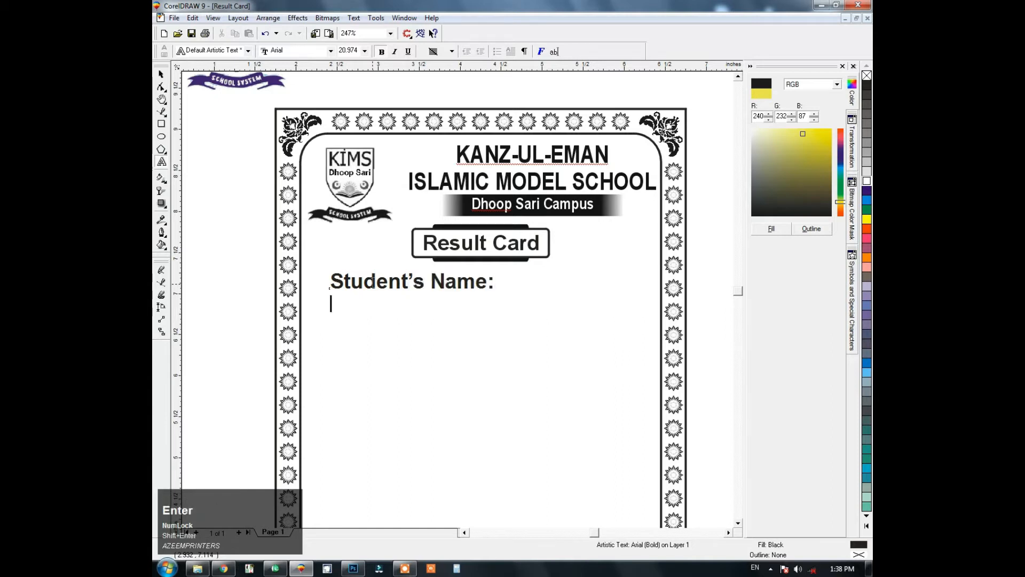
text(Name:)
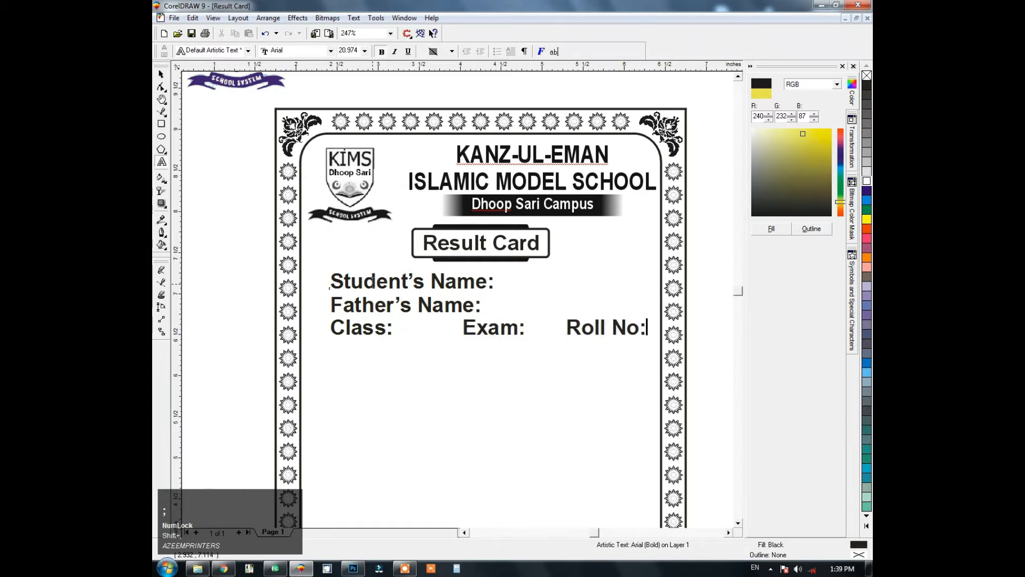
click(522, 282)
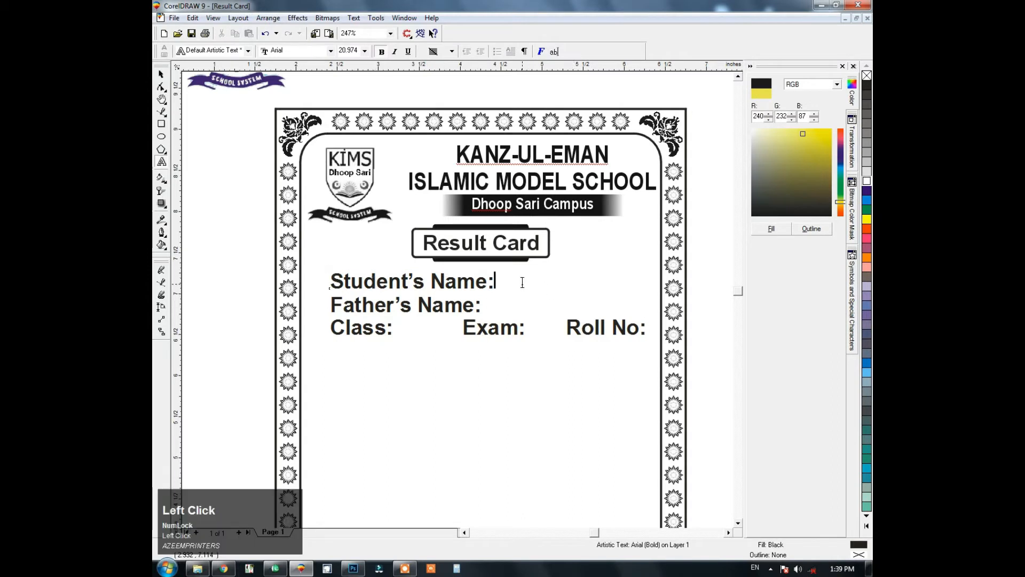
click(162, 75)
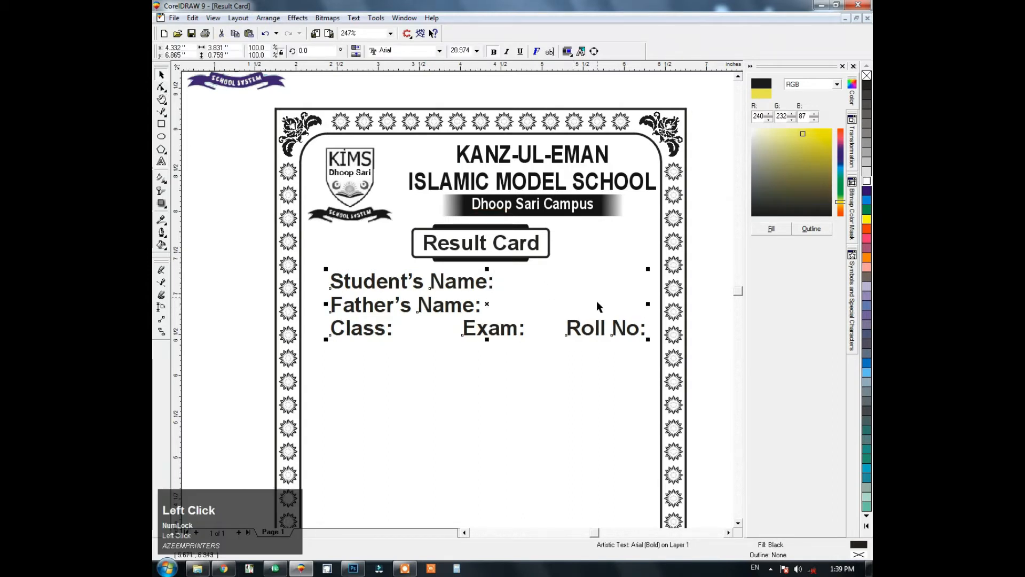
Scale the student details text down to about 11.5 pt and move it close to the inner frame's left edge.
drag(648, 342, 506, 311)
key(F2)
drag(684, 230, 251, 475)
drag(390, 221, 363, 225)
Increase the line spacing of the student details text and scale it down to about 10.45 pt.
click(162, 89)
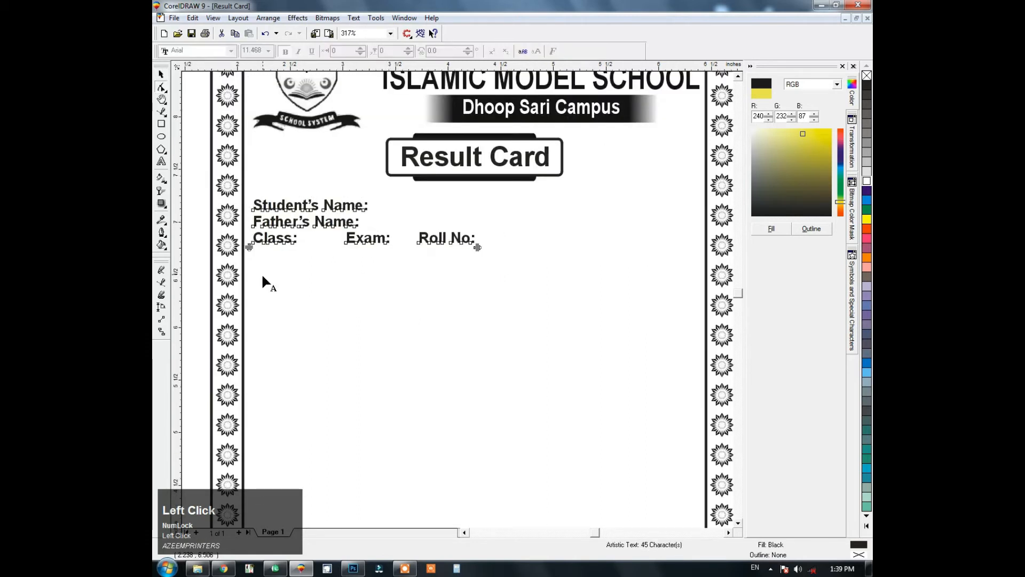
drag(249, 253, 249, 268)
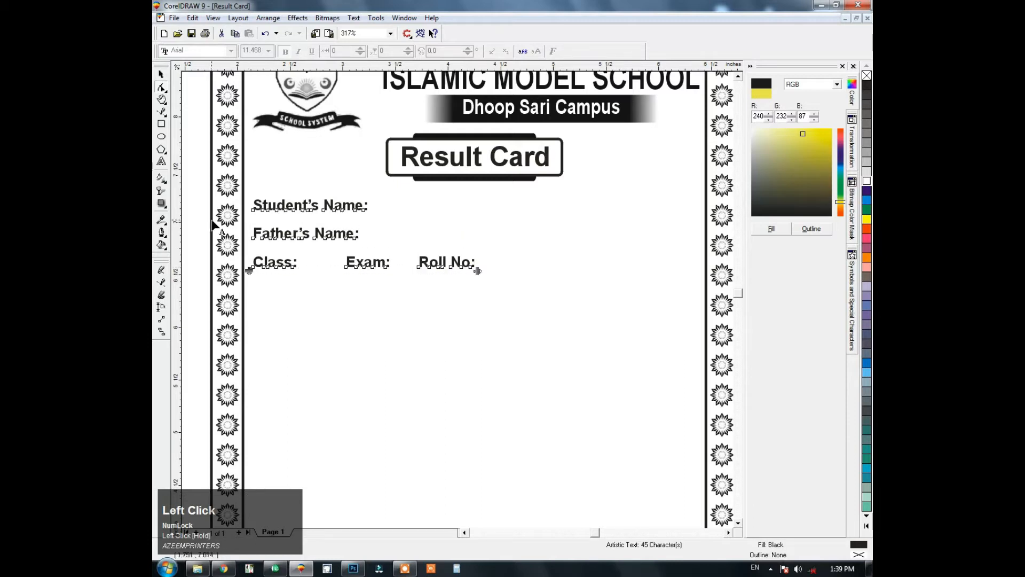
click(162, 75)
drag(477, 271, 419, 267)
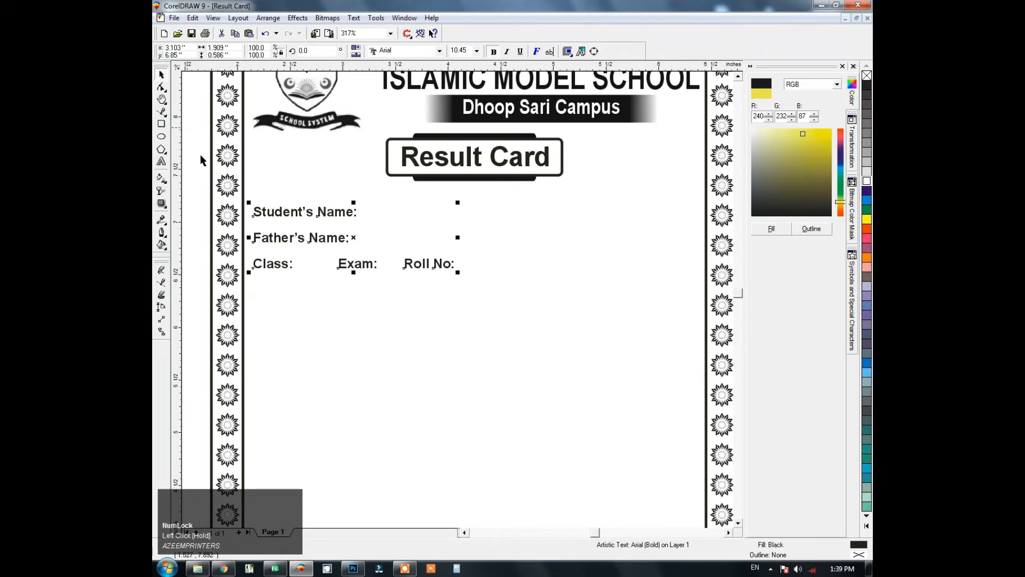
Spread out the last line of the student details text with spaces before "Exam:" and "Roll No:".
double_click(340, 265)
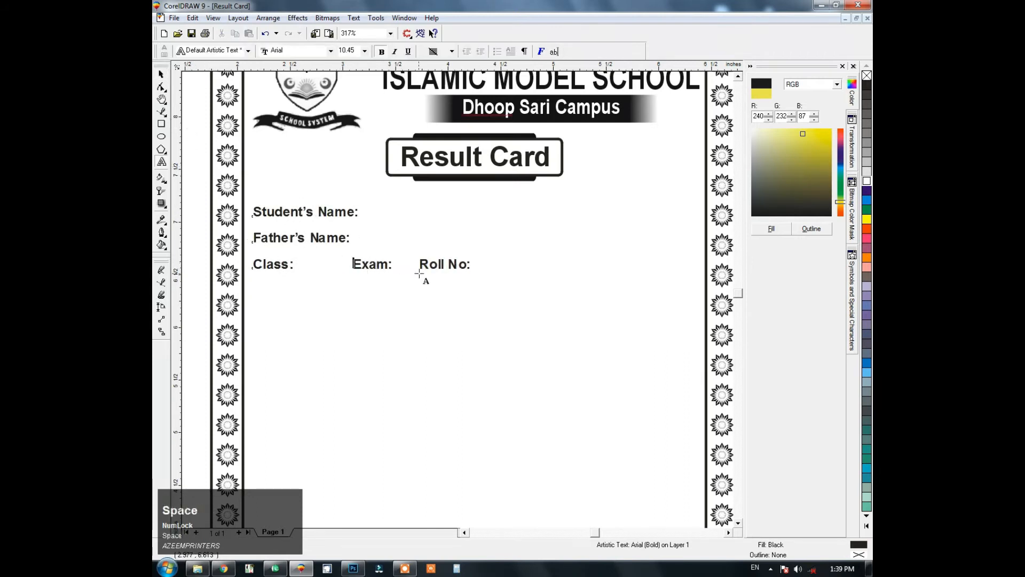
click(479, 265)
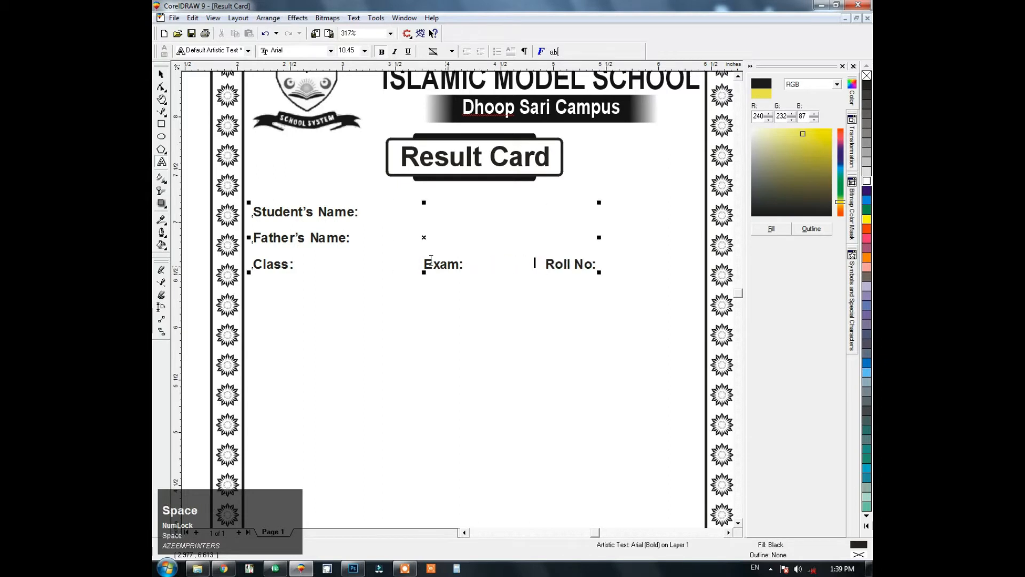
click(389, 266)
key(BackSpace)
key(BackSpace)
key(BackSpace)
key(BackSpace)
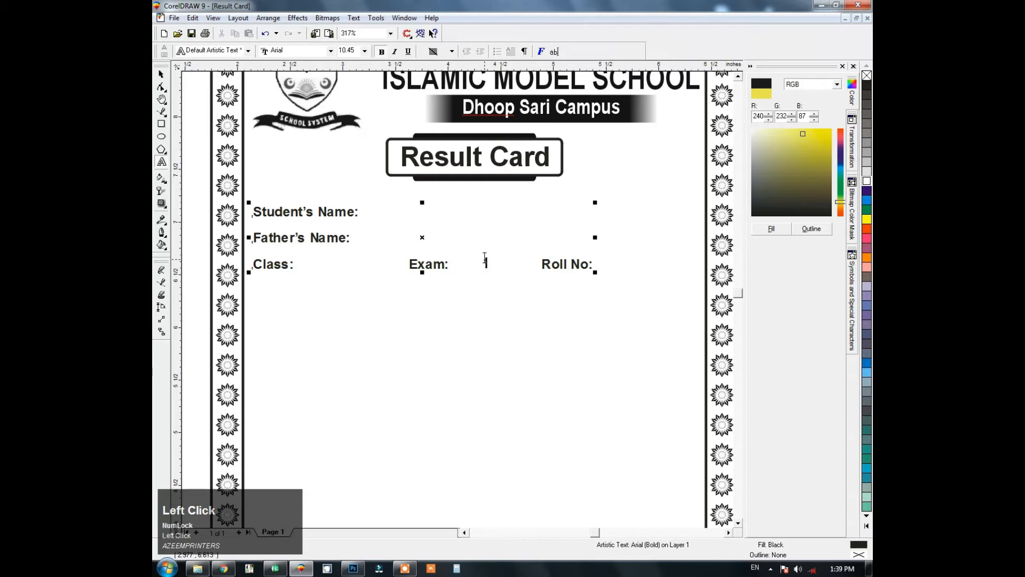
Draw a horizontal line about 1.25 in long after "Student's Name:" with the freehand drawing tool.
click(162, 109)
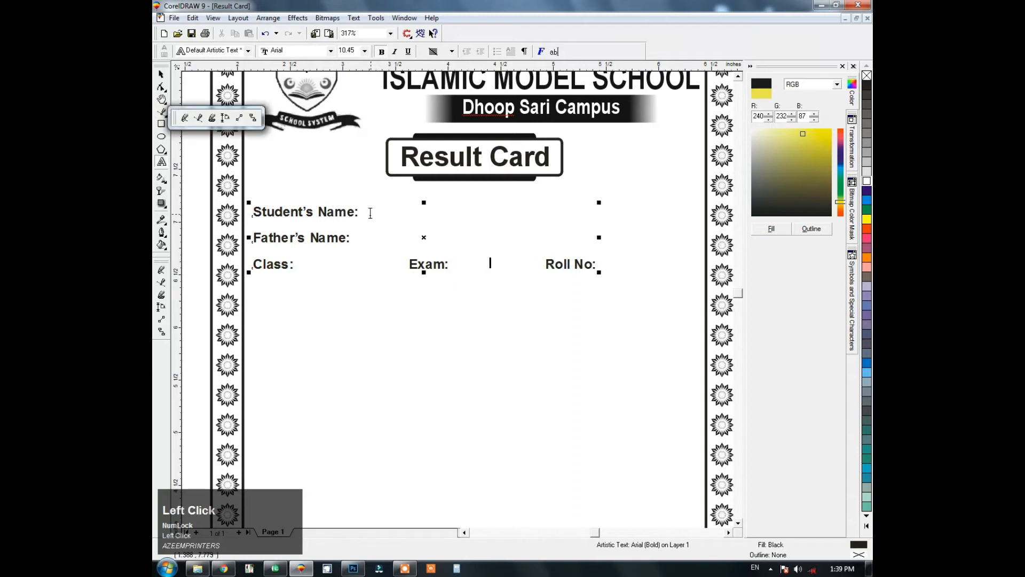
click(198, 118)
click(370, 216)
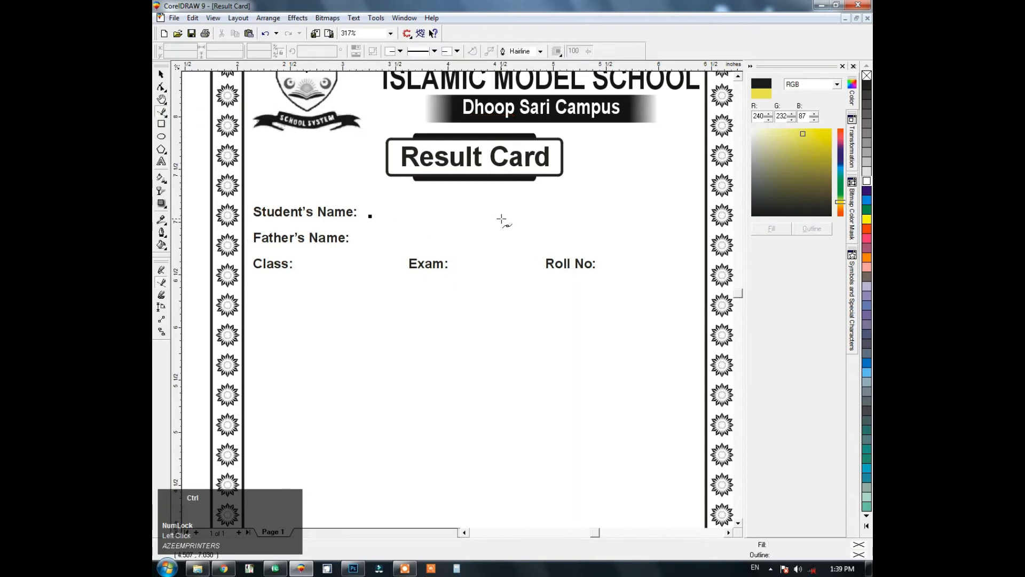
click(502, 216)
key(space)
Set the outline width of the line after "Student's Name:" to 1 point.
shift+click(211, 103)
key(F12)
key(Return)
click(212, 199)
click(382, 216)
key(F12)
click(429, 226)
double_click(429, 228)
text(1)
key(Return)
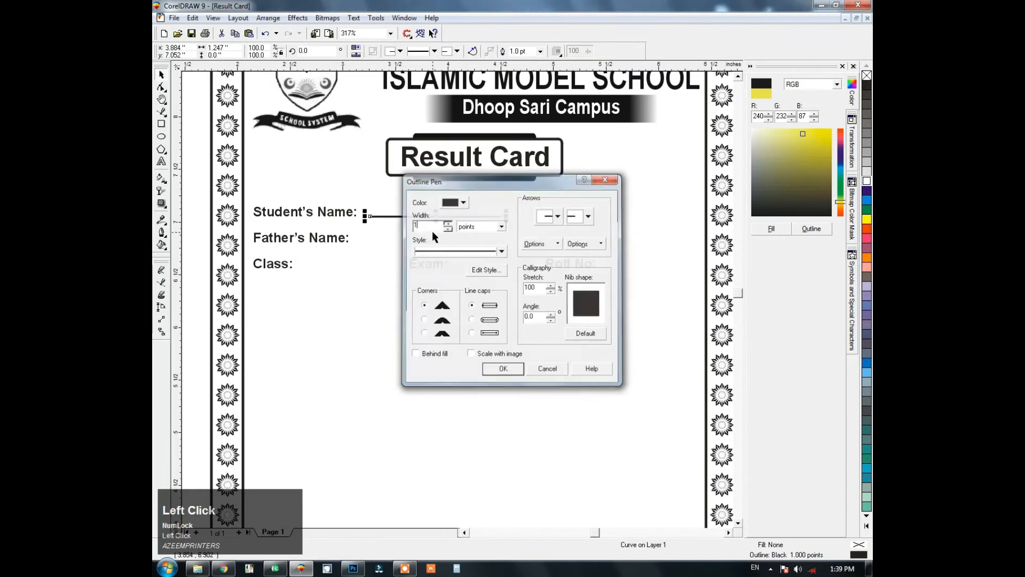
Move the line close to the "Student's Name:" label and stretch its right end further out.
click(511, 207)
key(F2)
drag(520, 188, 306, 296)
click(372, 234)
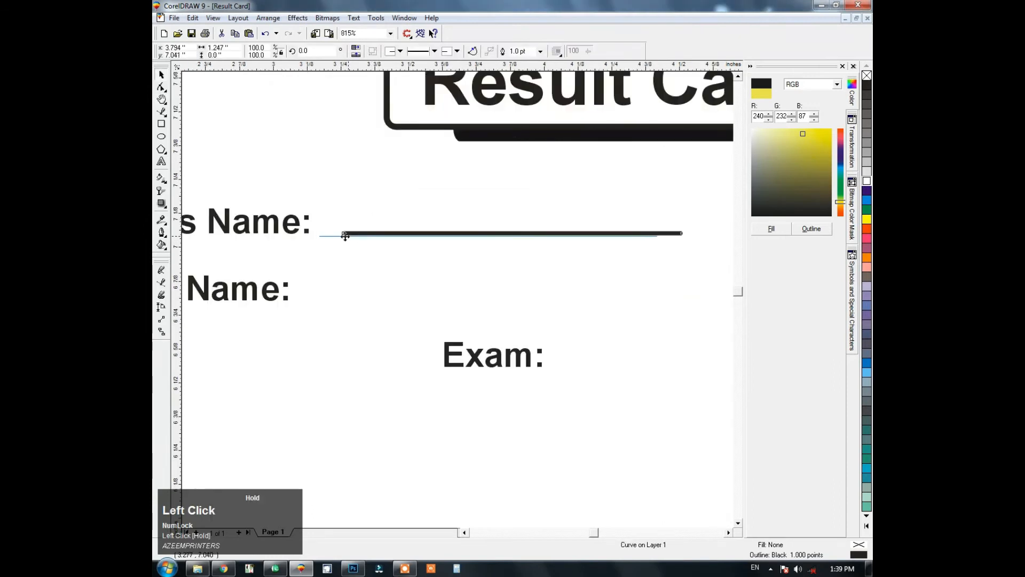
key(F3)
drag(495, 217, 523, 237)
Copy the line down to the "Father's Name:" row and stretch it to about 3.2 in, from the label to near the frame's right side.
drag(441, 216, 439, 239)
ctrl+right_click(439, 239)
drag(525, 242, 694, 270)
key(F2)
drag(266, 180, 408, 275)
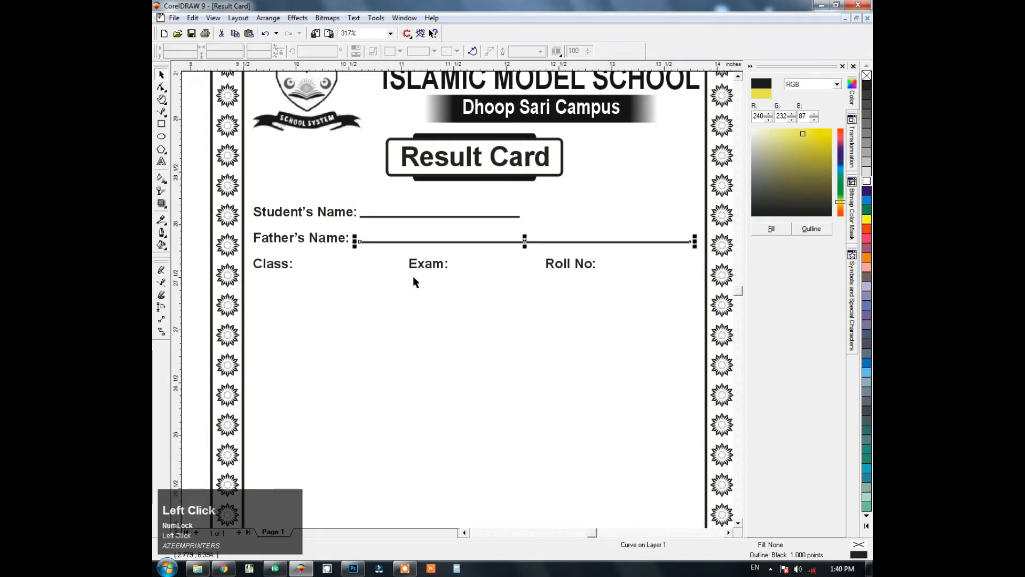
drag(543, 363, 516, 364)
key(F3)
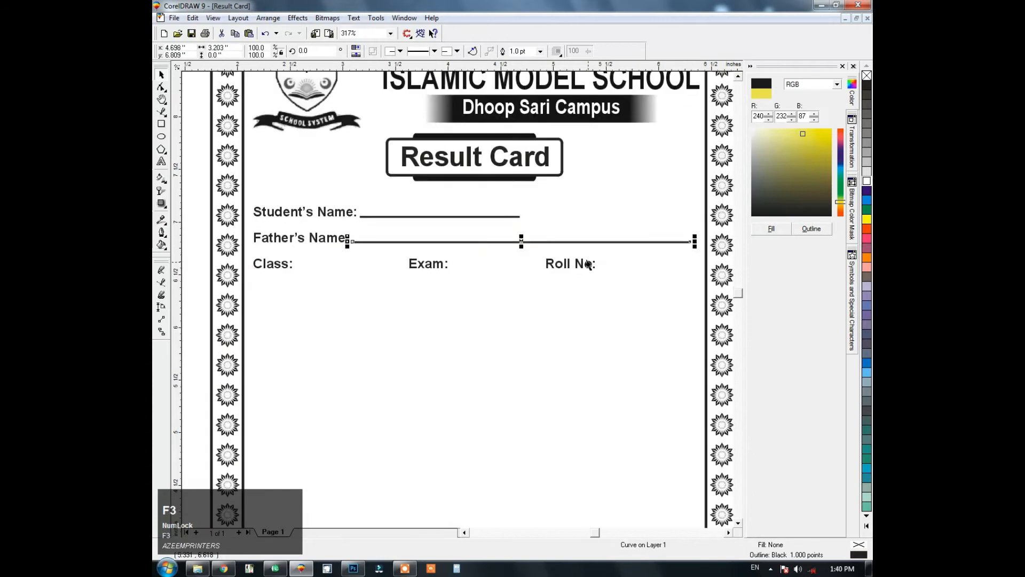
Copy the Father's Name line down to the Class row and shorten the copy to start just after "Roll No:".
drag(522, 243, 521, 267)
right_click(521, 267)
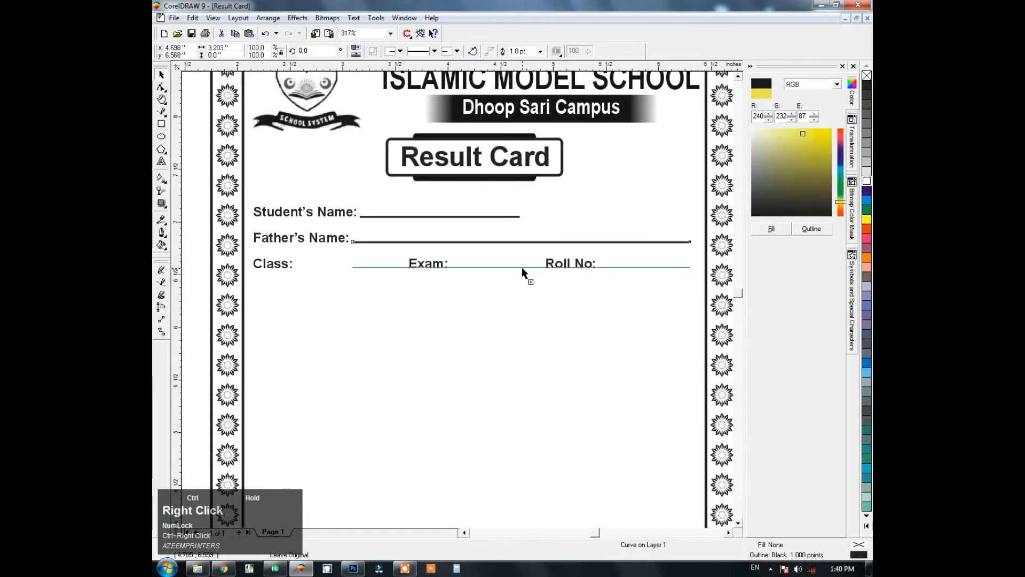
click(539, 290)
scroll(431, 267, down, 1)
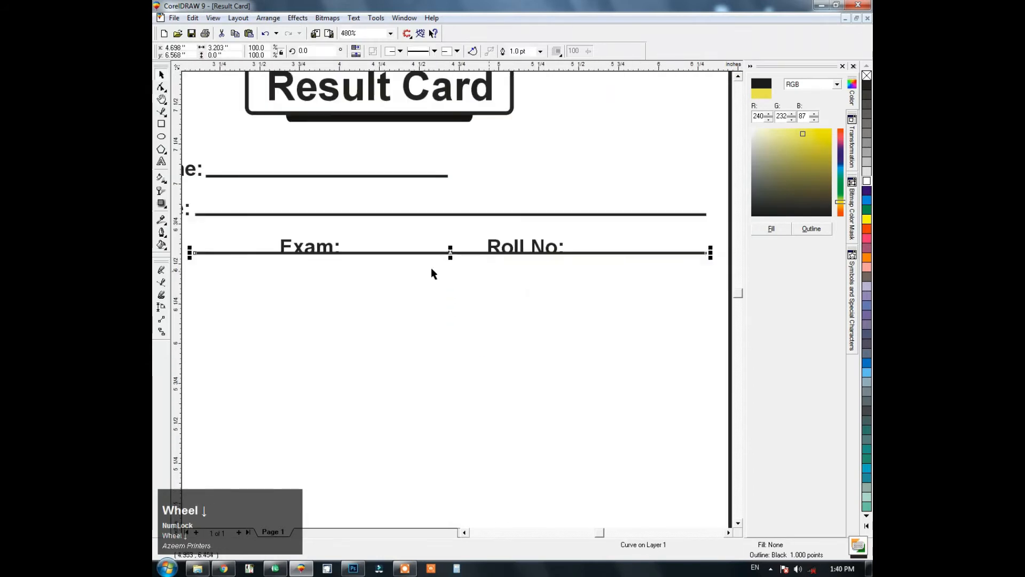
drag(195, 252, 567, 292)
Copy the short Roll No line to the blanks after "Exam:" and "Class:", extending the Class line toward its label.
drag(639, 254, 416, 276)
scroll(540, 249, down, 1)
scroll(486, 291, up, 1)
key(ctrl+r)
drag(336, 277, 312, 277)
Adjust the ends of the Class and Exam lines to fit the gaps between their labels.
key(F3)
drag(690, 244, 232, 301)
key(F2)
drag(323, 240, 258, 288)
drag(318, 207, 272, 210)
click(306, 224)
click(303, 211)
key(F3)
key(F3)
Draw a rectangle about 1.39 × 0.27 in to the right of the Student's Name line and bottom-align it with that line.
key(F2)
drag(606, 227, 386, 297)
click(454, 208)
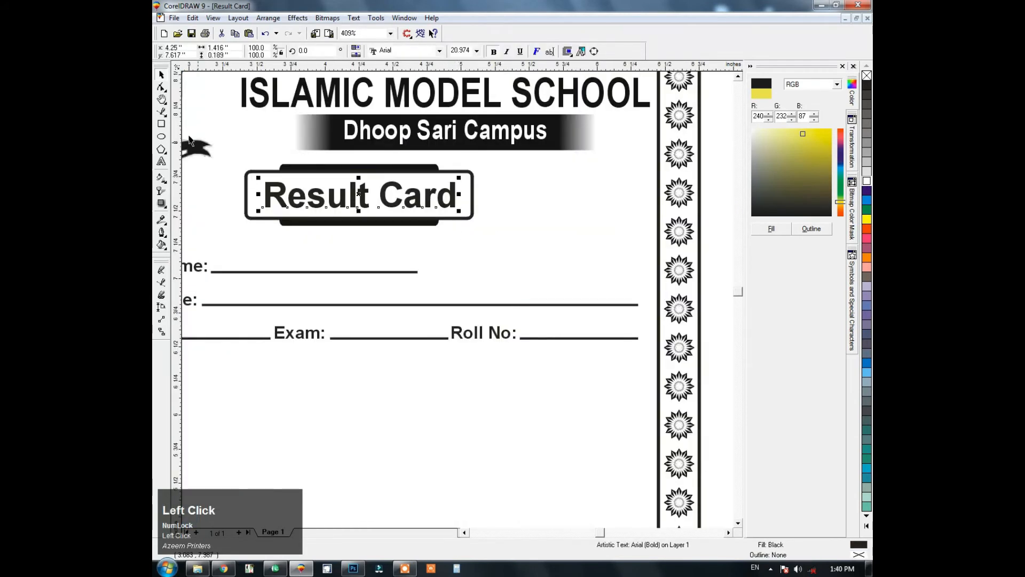
click(162, 125)
drag(643, 249, 453, 285)
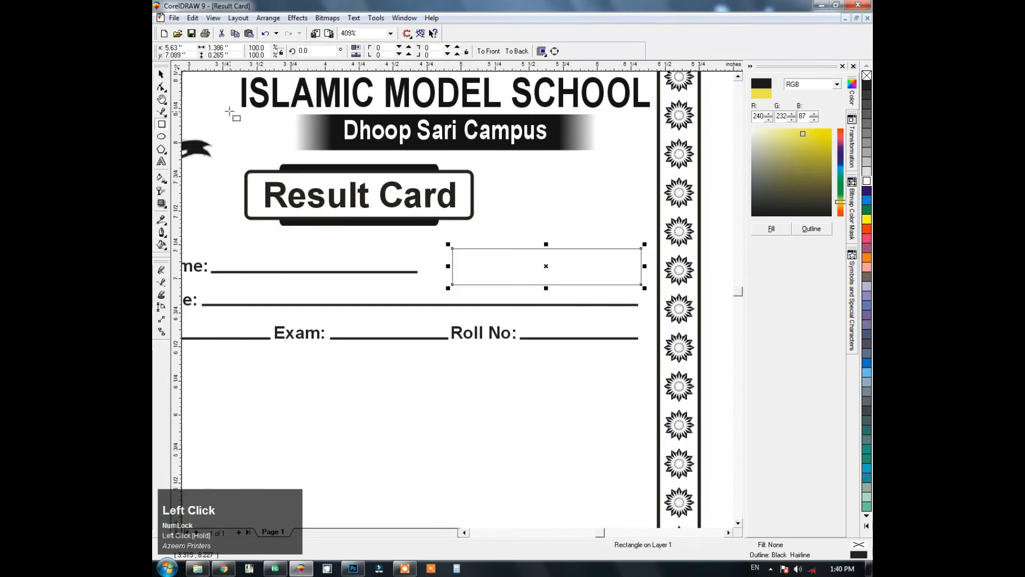
shift+click(397, 272)
key(b)
click(474, 262)
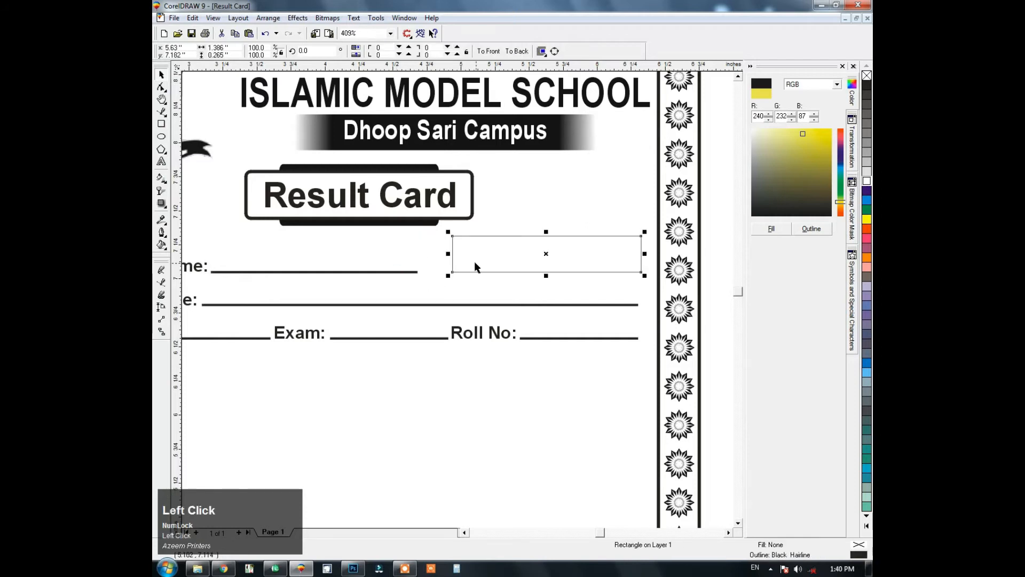
Give the new rectangle the same outline width as the Student's Name line.
shift+click(405, 273)
key(F12)
key(Return)
Place a copy of the student details text over the rectangle and replace its wording with "Position".
click(235, 266)
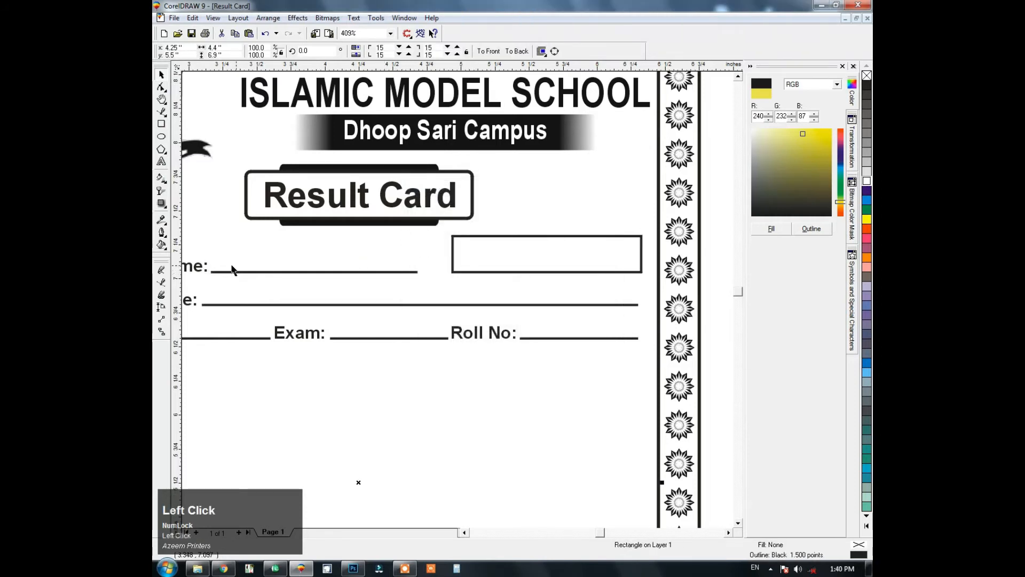
drag(203, 272, 550, 282)
right_click(550, 282)
key(F8)
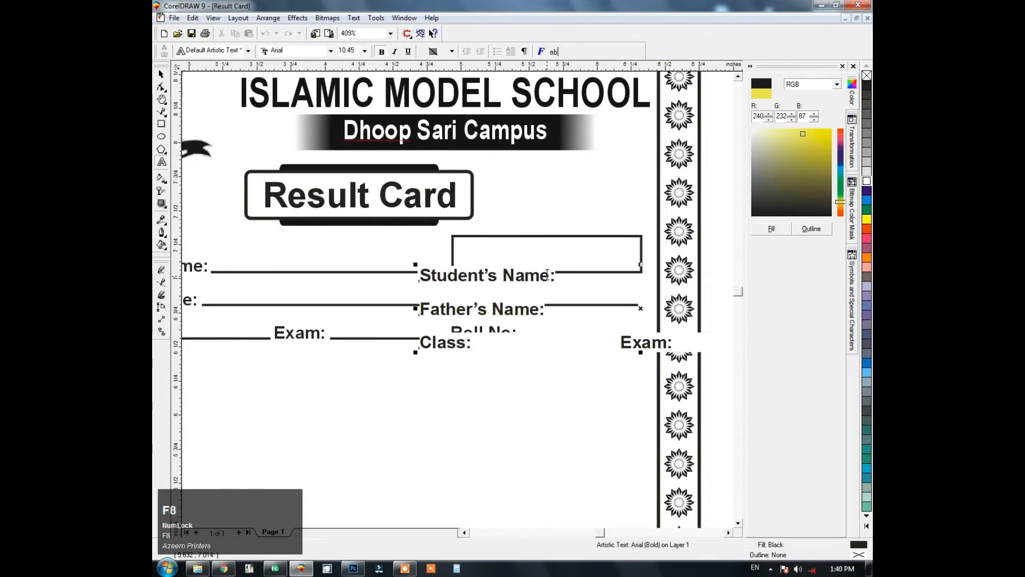
key(shift+Page_Up)
text(Pol)
text(sition)
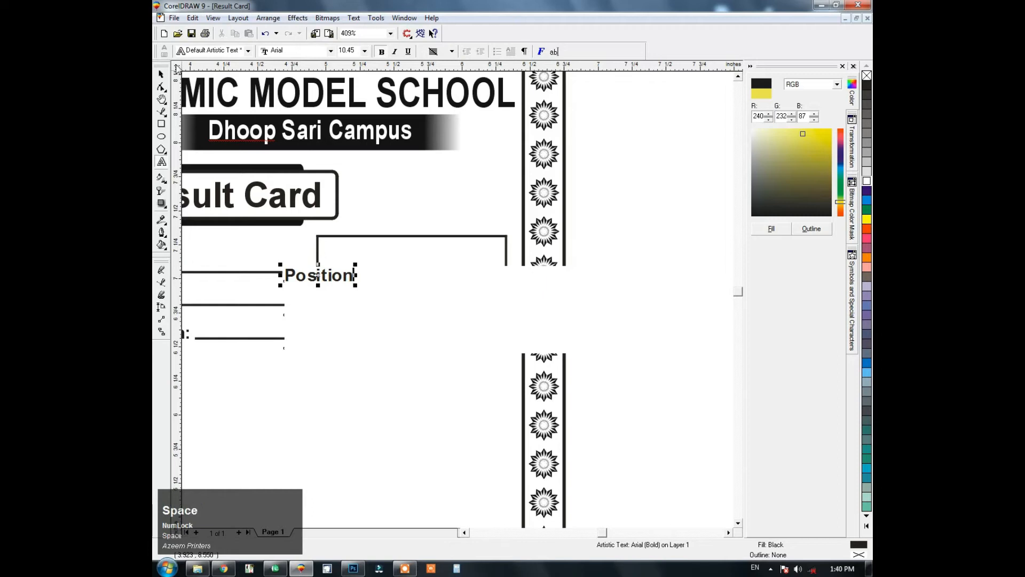
Centre the "Position" text vertically in the rectangle and place it just inside the rectangle's left edge.
click(161, 74)
shift+click(345, 238)
key(c)
click(399, 265)
drag(343, 261, 381, 261)
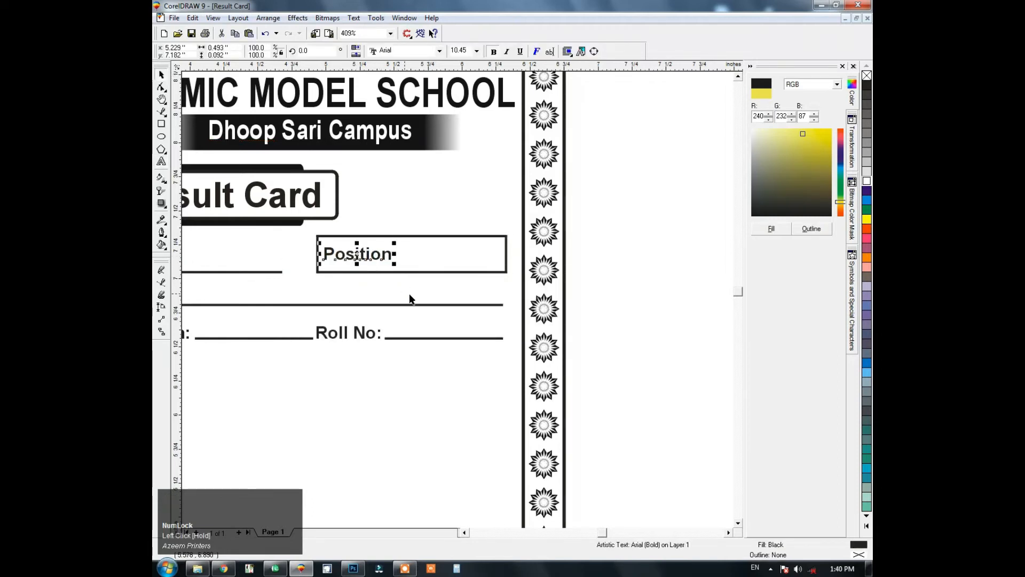
Stretch the Student's Name line to end just short of the Position box.
scroll(576, 289, down, 2)
key(F3)
click(293, 338)
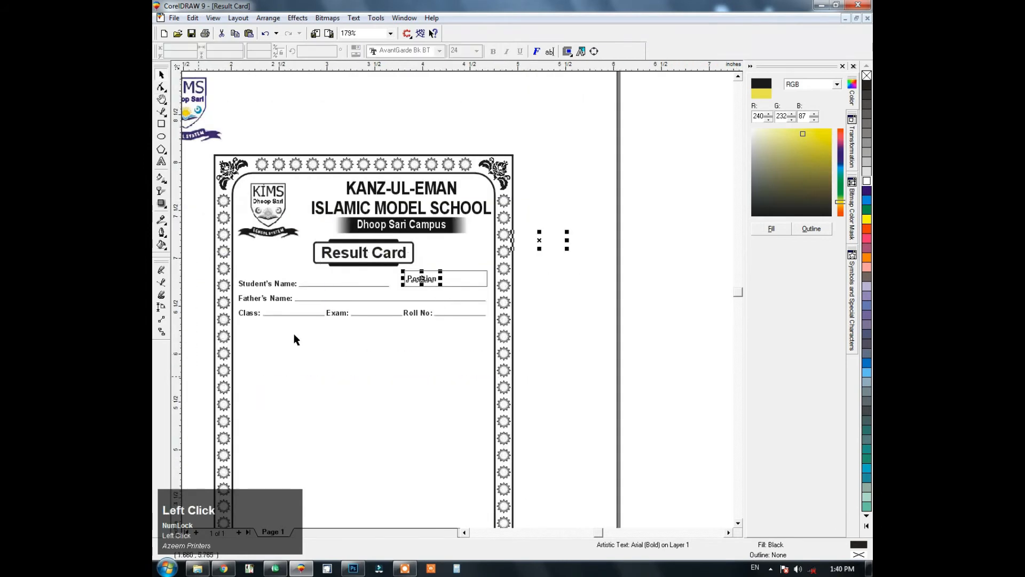
click(484, 254)
scroll(495, 260, up, 3)
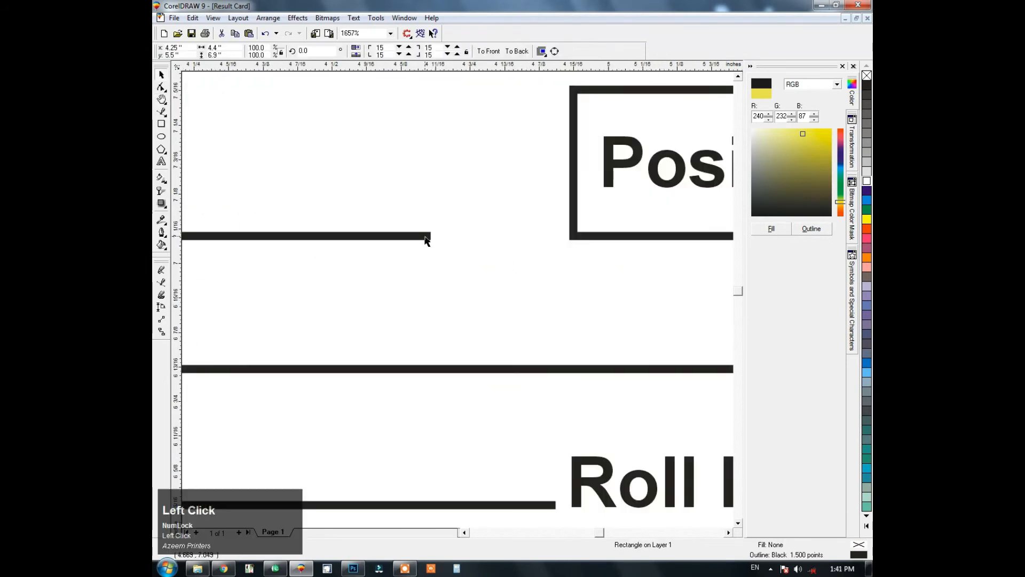
mouse_move(435, 239)
mouse_down()
mouse_move(538, 238)
mouse_move(255, 403)
mouse_move(216, 452)
mouse_up()
key(F3)
key(F3)
click(573, 252)
Place a copy of the student details text just below the Class row.
key(F2)
scroll(530, 192, down, 1)
key(F2)
drag(618, 187, 344, 413)
drag(304, 87, 317, 156)
right_click(317, 156)
Replace the copied text with "Marks Obtained by Him/Her in each Subject are Given Below".
key(F8)
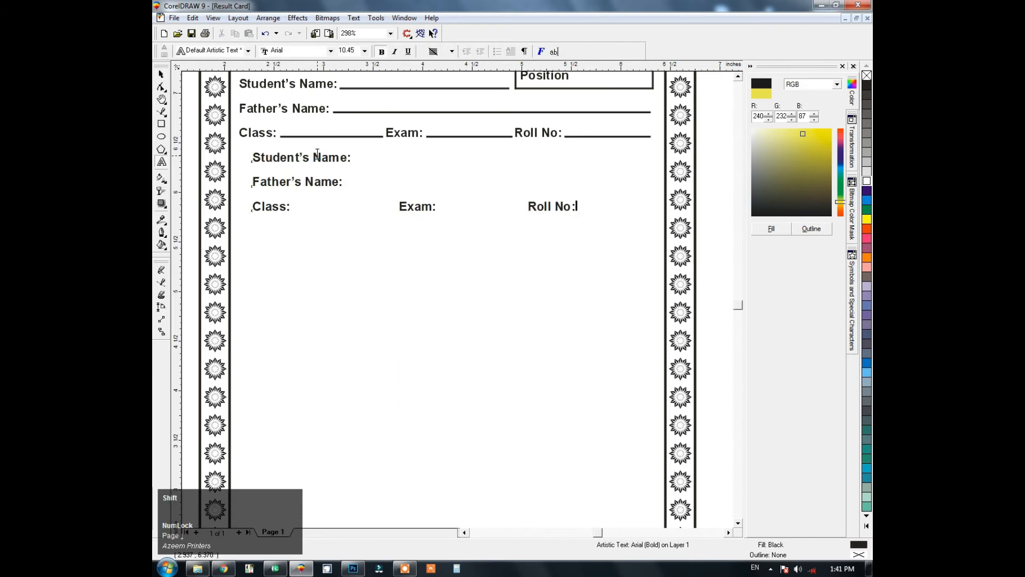
key(shift+Page_Up)
text(Marks Obt)
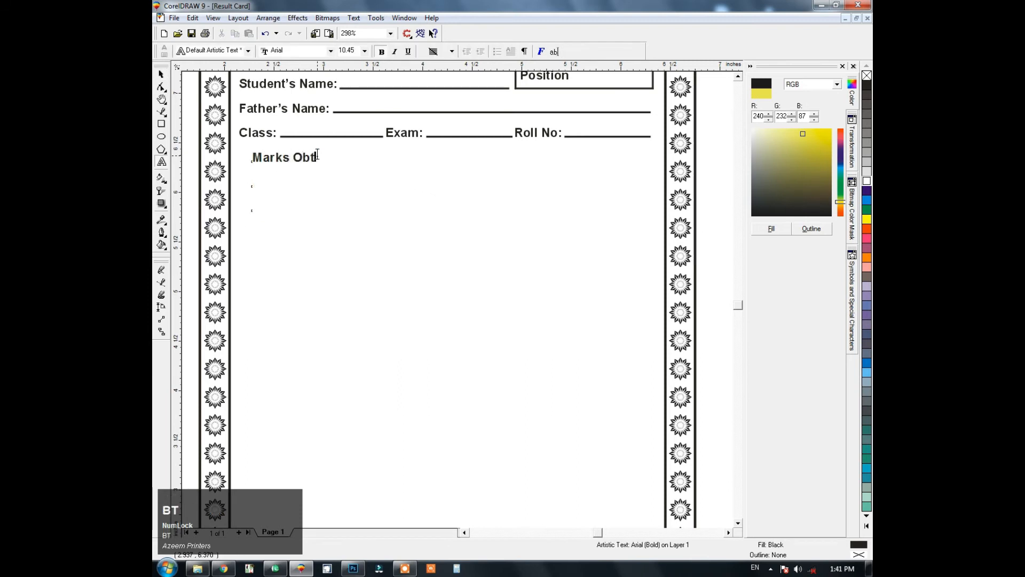
text(ained by Him/Her in each Subject are Given)
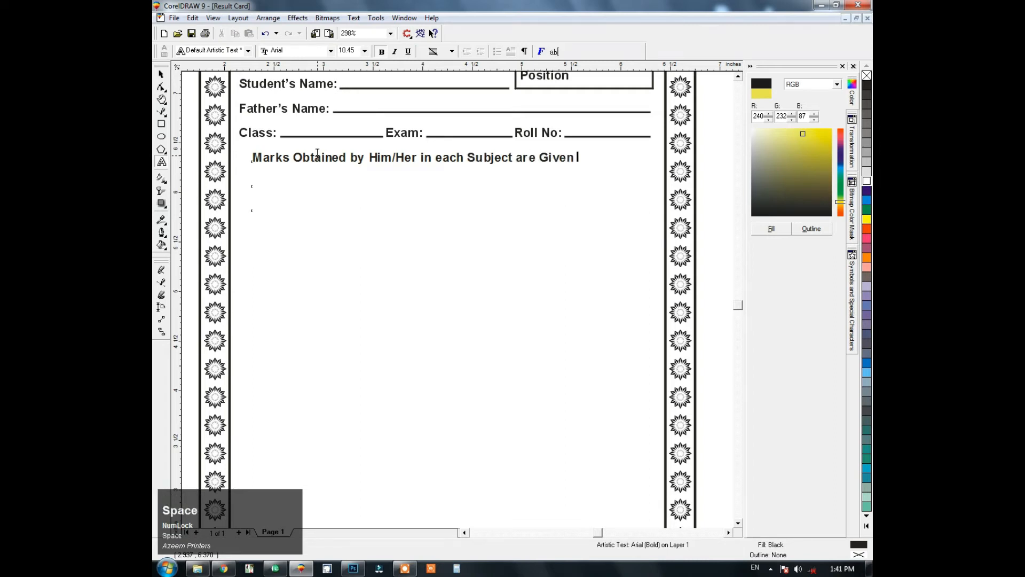
text(w)
key(BackSpace)
text(Below)
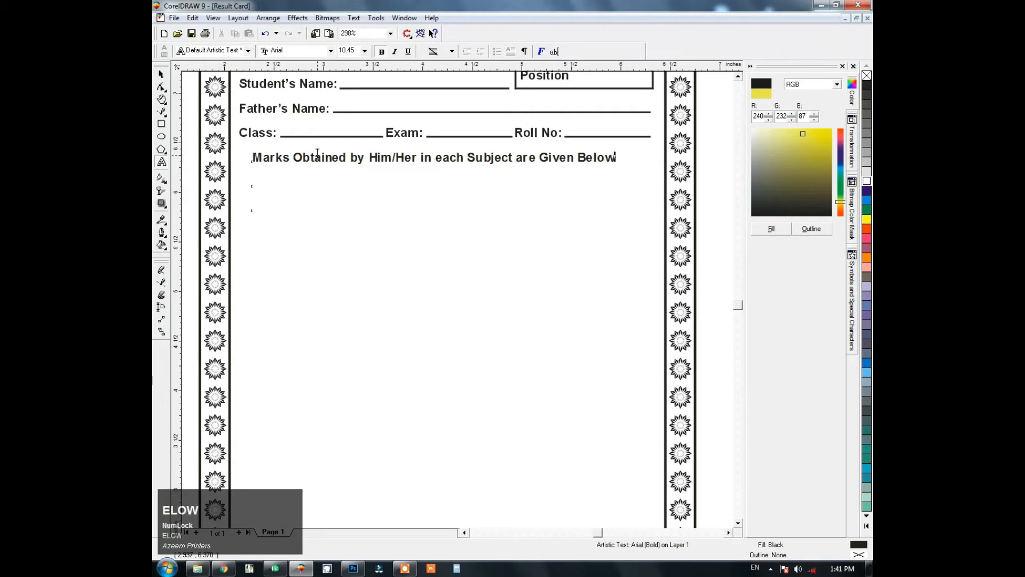
Change the font of the marks sentence to Times New Roman.
click(160, 74)
click(424, 53)
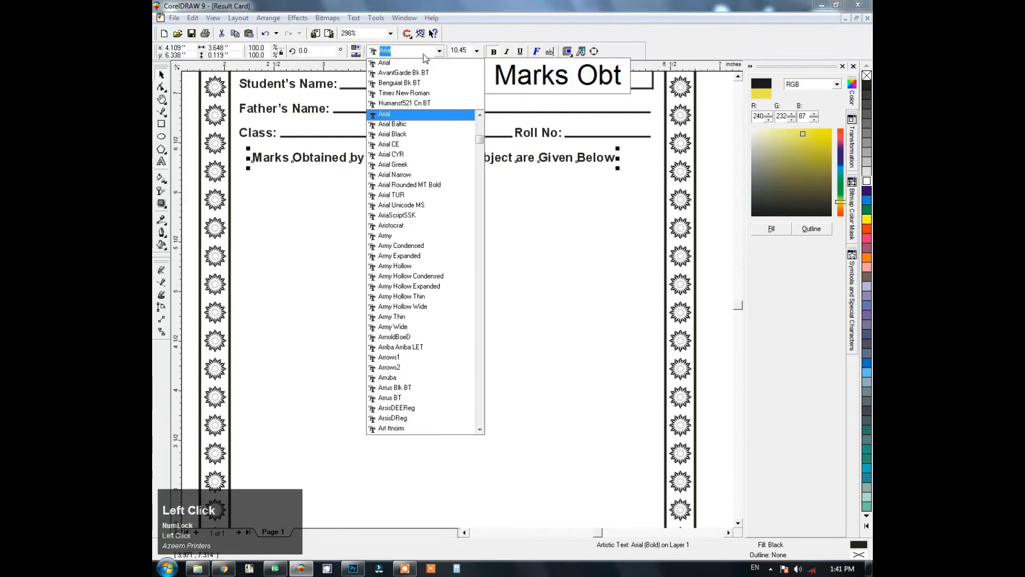
text(time)
key(Down)
key(Down)
key(Down)
key(Down)
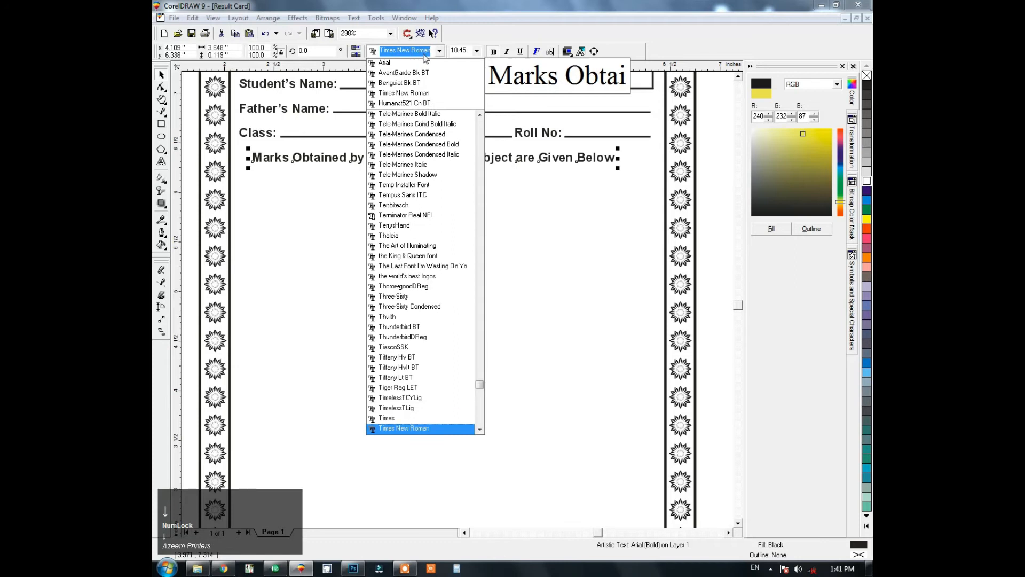
key(Up)
key(Return)
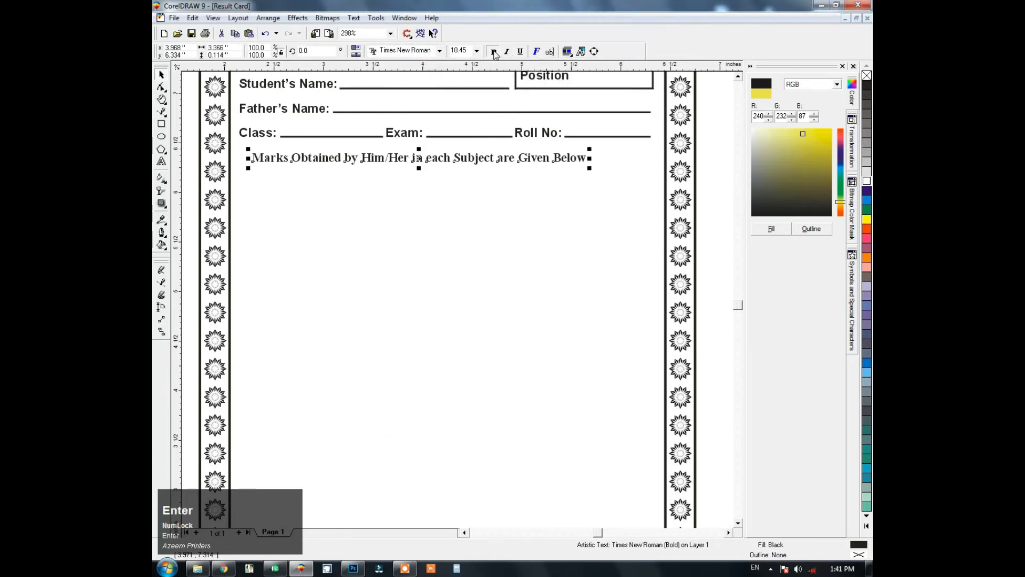
Format the marks sentence as bold, italic and underlined.
click(494, 52)
click(507, 51)
click(520, 51)
click(493, 51)
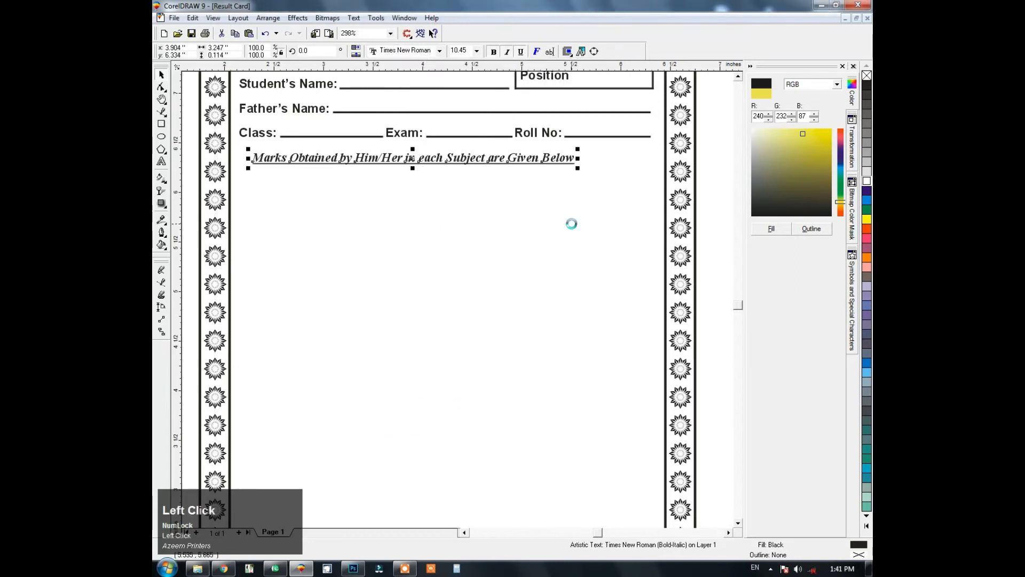
Centre the marks sentence horizontally on the card border and scale it from its centre to about 13.4 pt.
shift+click(689, 195)
key(shift+c)
click(600, 172)
click(607, 163)
drag(611, 167, 659, 189)
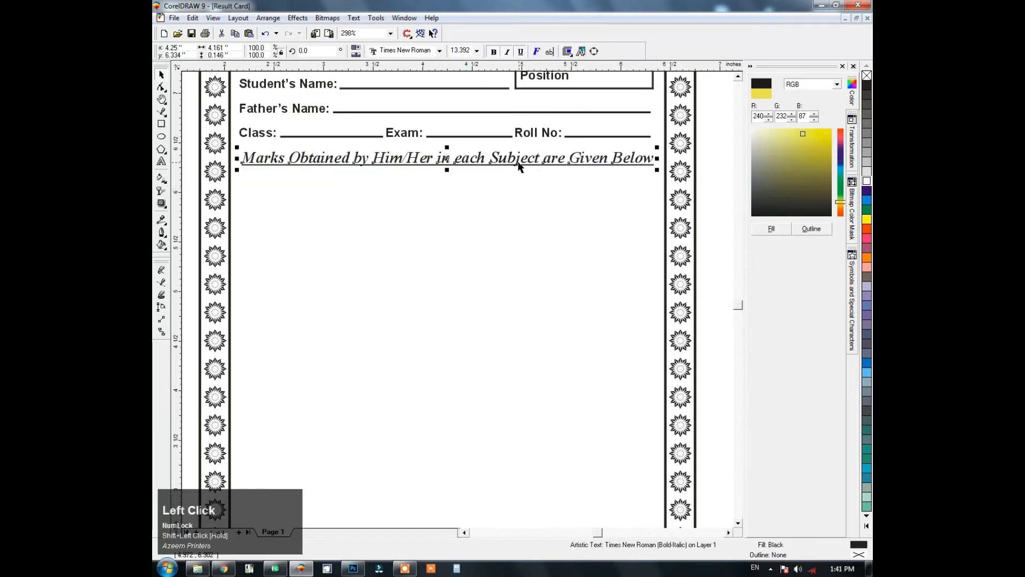
Draw a narrow graph-paper grid of 1 column and 14 rows below the marks sentence, beside the inner frame's left edge.
scroll(479, 213, down, 2)
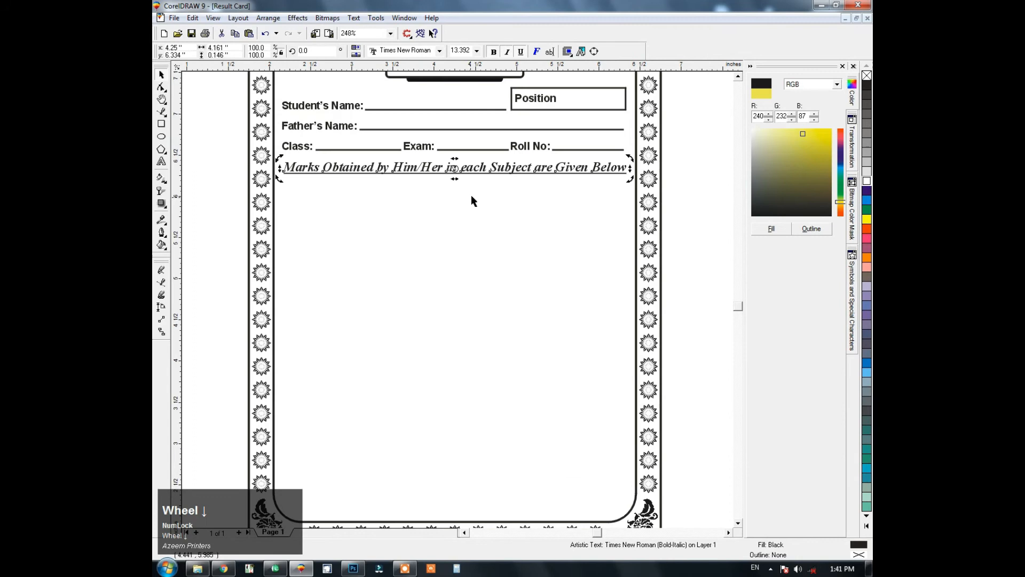
drag(639, 156, 311, 416)
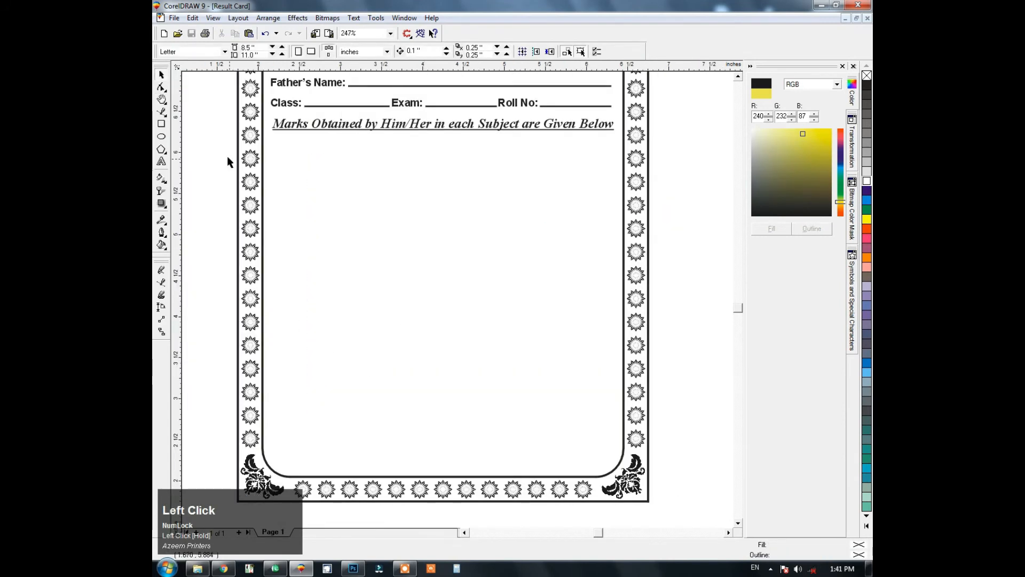
click(167, 152)
click(211, 156)
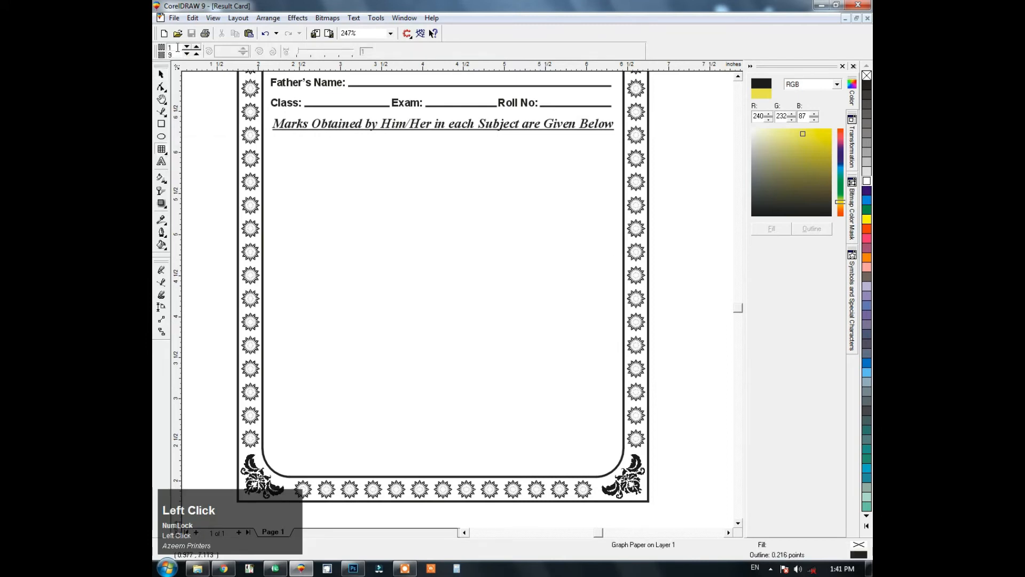
key(Tab)
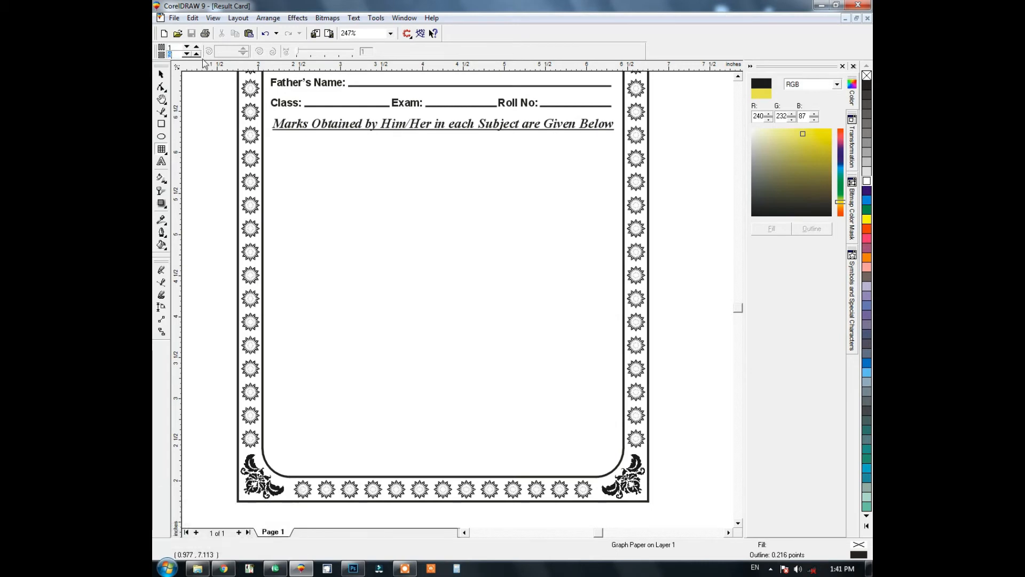
text(14)
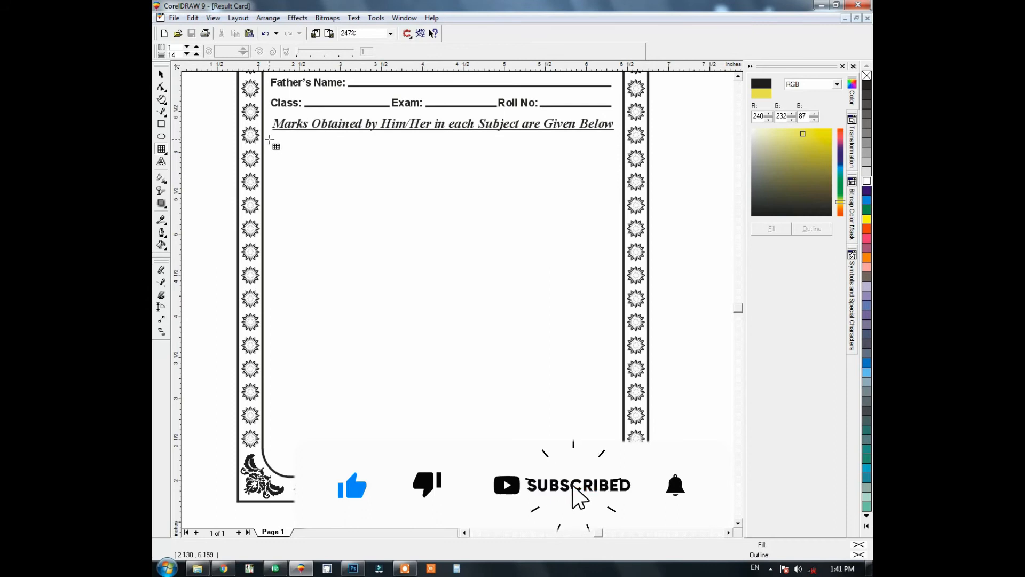
drag(270, 140, 323, 411)
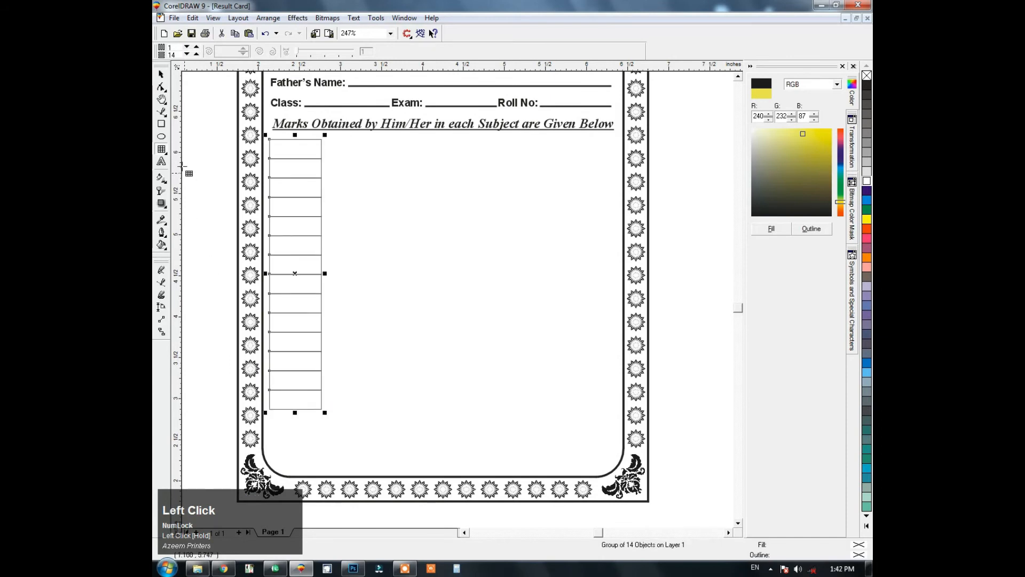
Resize the one-column grid to about 0.59 in wide and 3.33 in high.
click(155, 75)
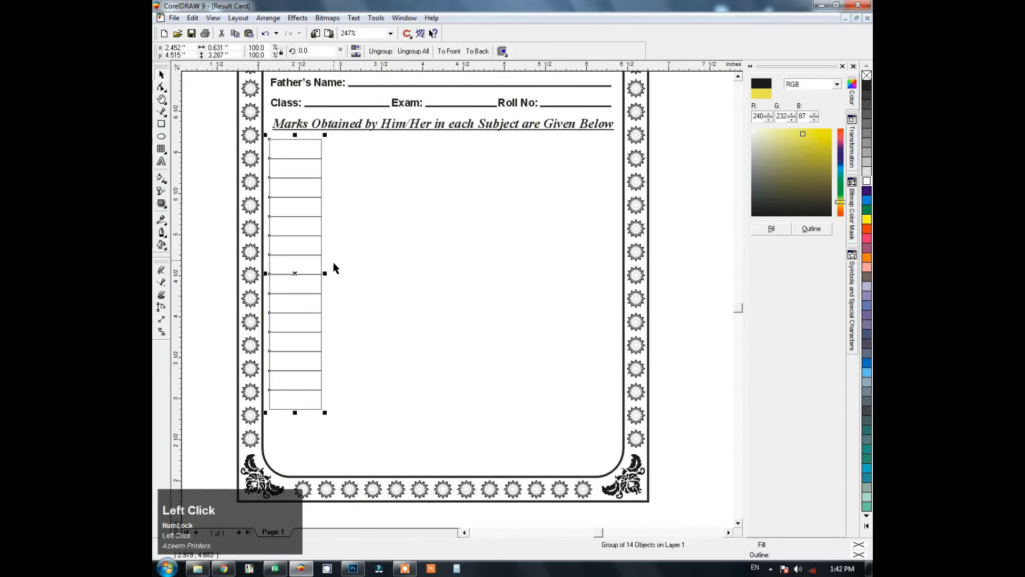
drag(325, 273, 321, 274)
ctrl+click(297, 153)
drag(295, 137, 295, 134)
click(269, 271)
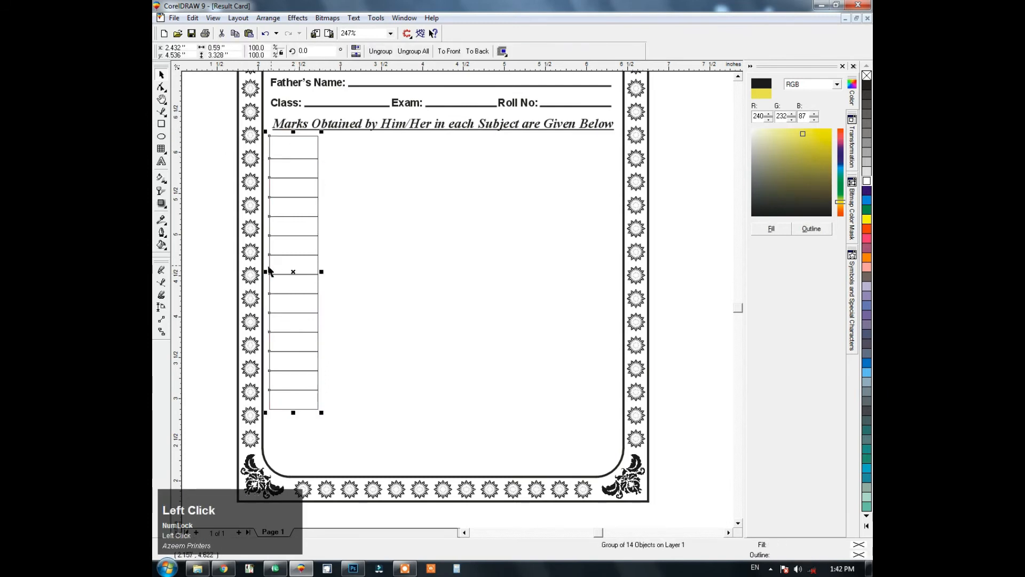
Copy the grid column sideways to form a wider second column and three more columns about 0.71 in wide.
drag(268, 274, 427, 276)
right_click(426, 276)
drag(314, 275, 488, 272)
right_click(489, 273)
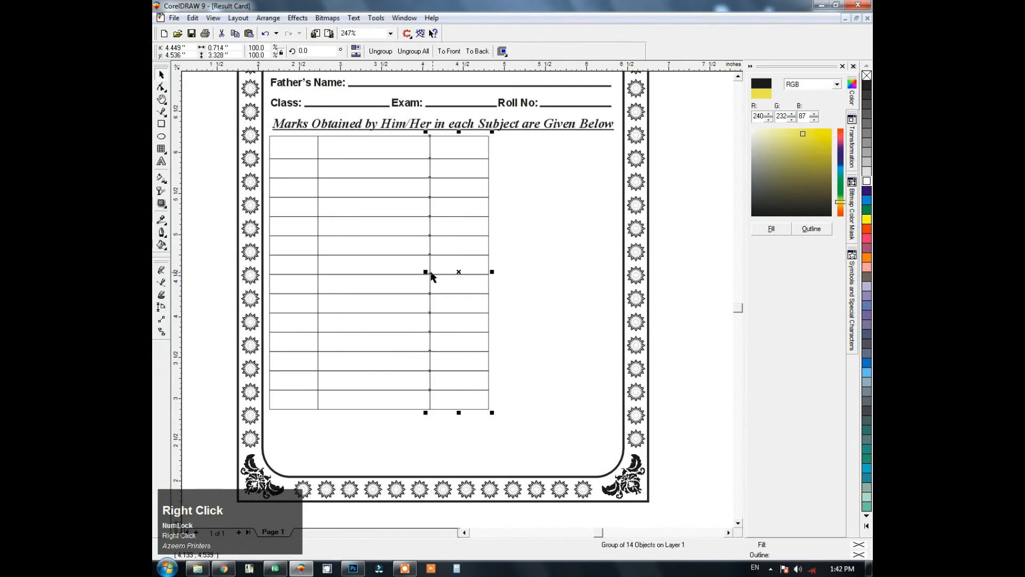
key(ctrl+r)
key(ctrl+r)
Rescale the five table columns to fit inside the inner frame at about 4.18 in overall width.
drag(656, 131, 315, 413)
shift+click(604, 309)
drag(610, 271, 580, 271)
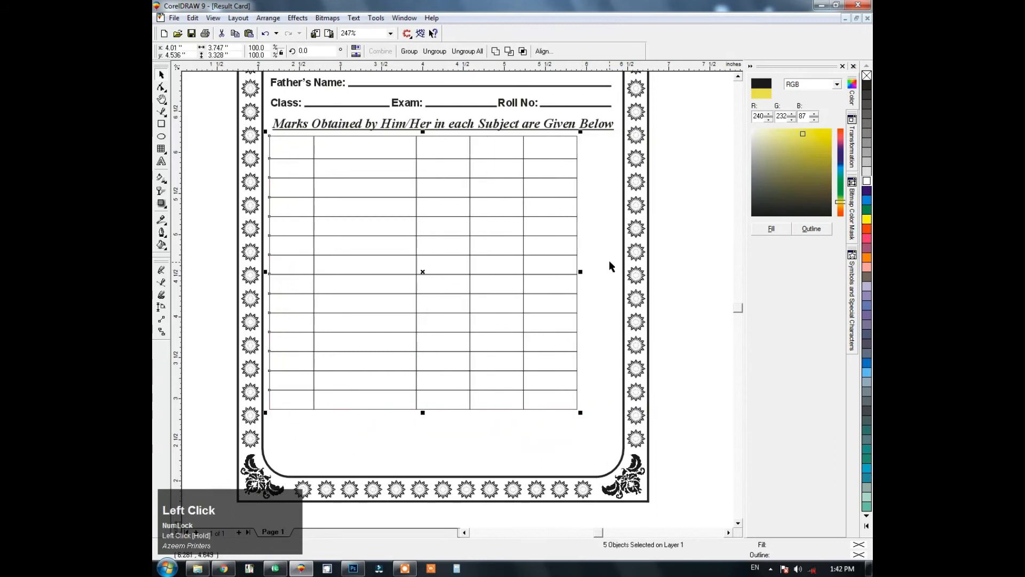
key(ctrl+r)
drag(676, 133, 299, 426)
drag(556, 273, 602, 271)
drag(670, 129, 295, 412)
drag(604, 271, 618, 278)
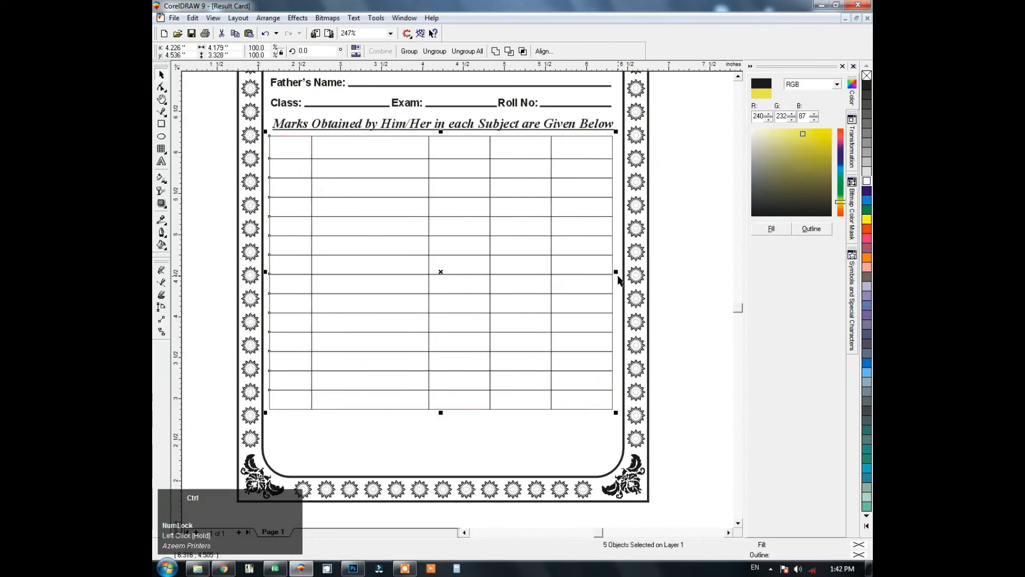
Group the five table columns and centre the group horizontally on the card border.
key(ctrl+g)
shift+click(624, 140)
key(c)
click(607, 144)
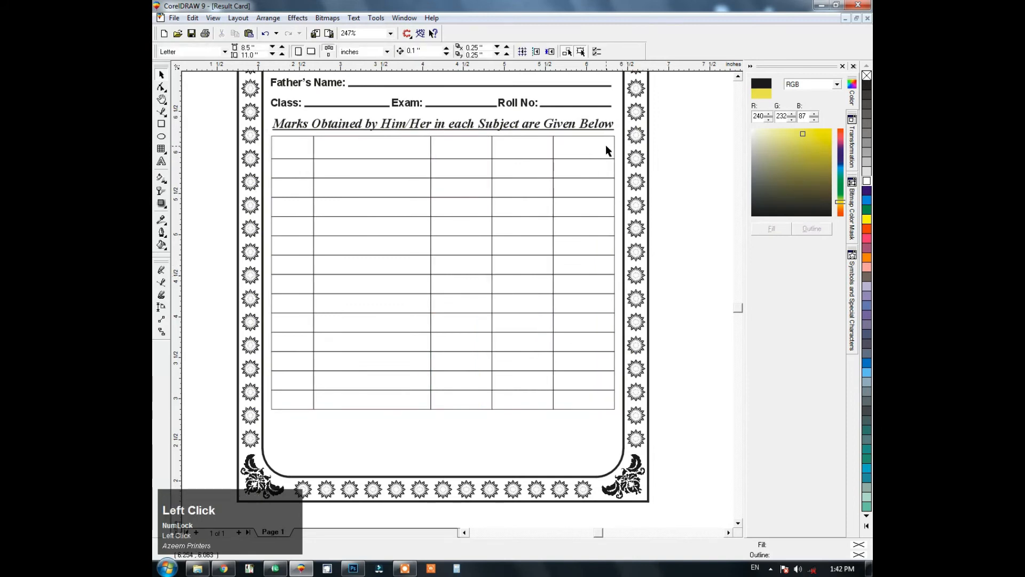
Apply a 1.0 point outline to the table and the Father's Name underline.
shift+click(596, 86)
key(F12)
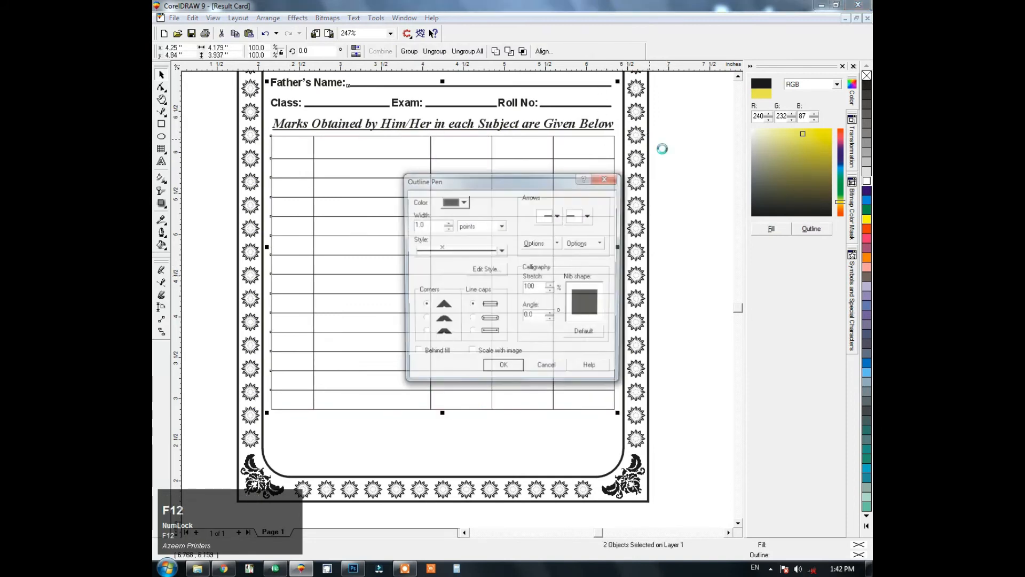
key(Return)
Ungroup the table and each of its five columns into individual cells.
click(604, 151)
key(ctrl+u)
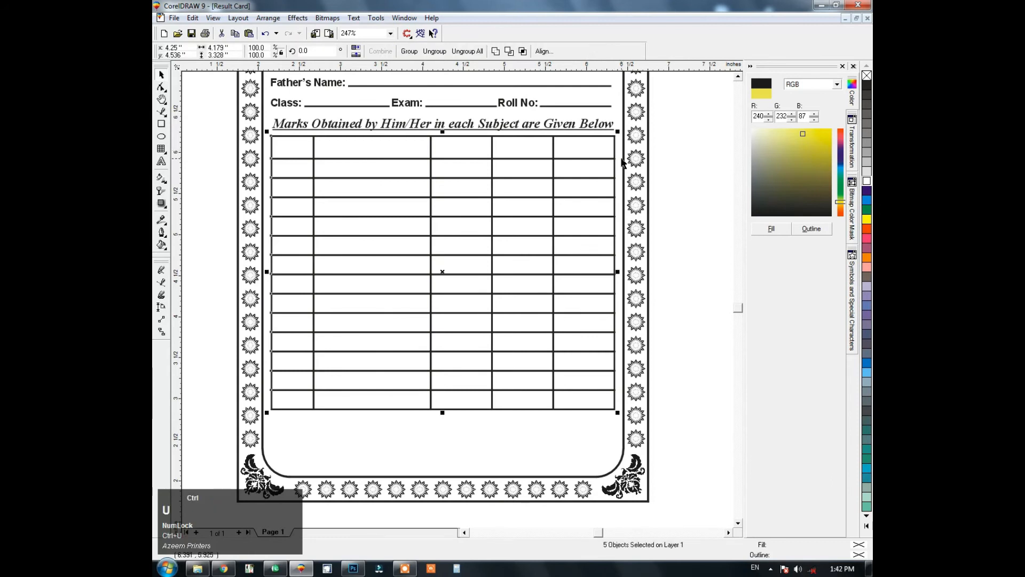
drag(668, 132, 267, 157)
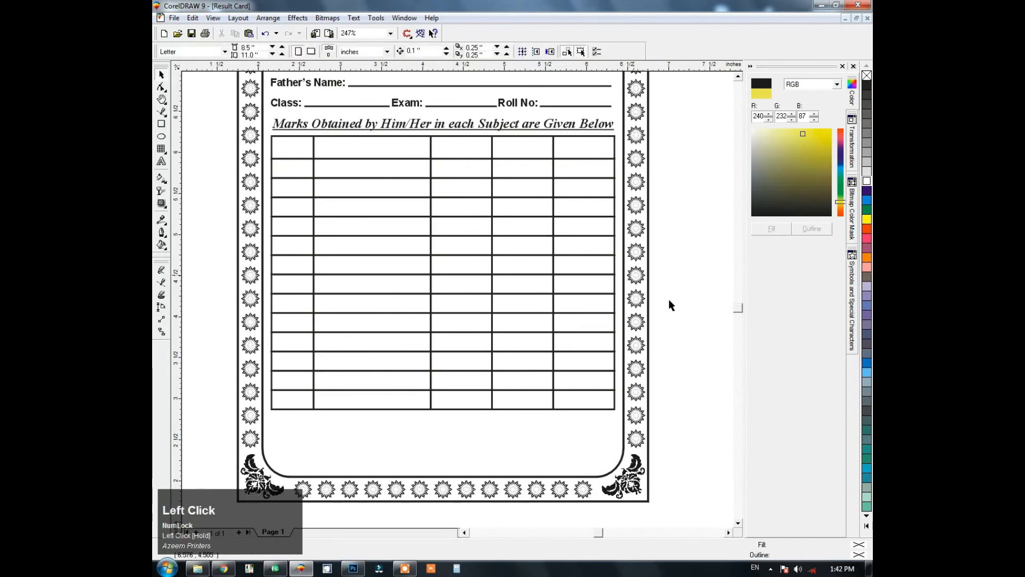
click(567, 151)
key(ctrl+u)
click(515, 154)
key(ctrl+u)
click(451, 155)
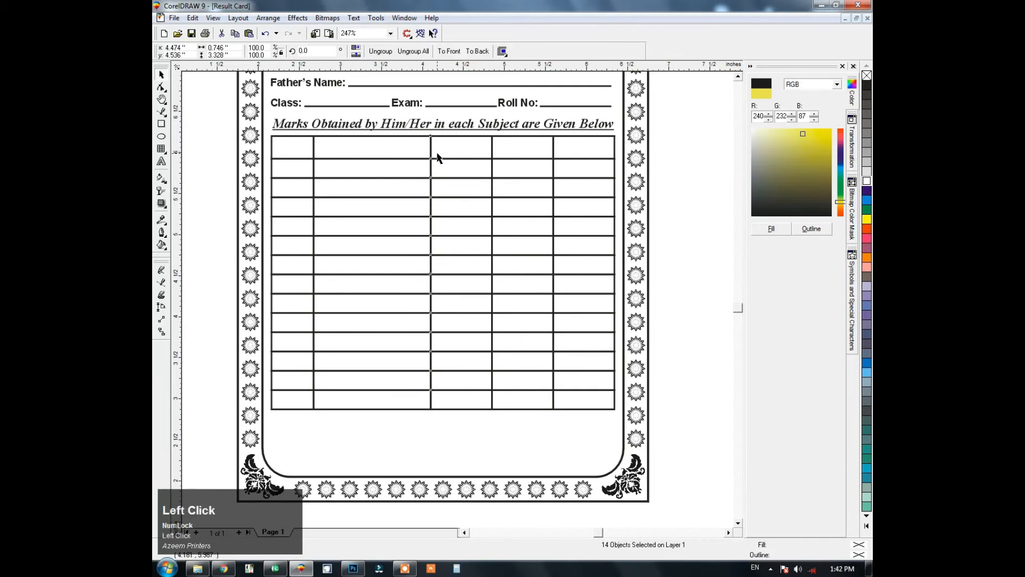
key(ctrl+u)
click(383, 154)
key(ctrl+u)
click(301, 158)
key(ctrl+u)
Give the table's header row cells a black fill and white outlines.
drag(671, 128, 235, 165)
right_click(867, 182)
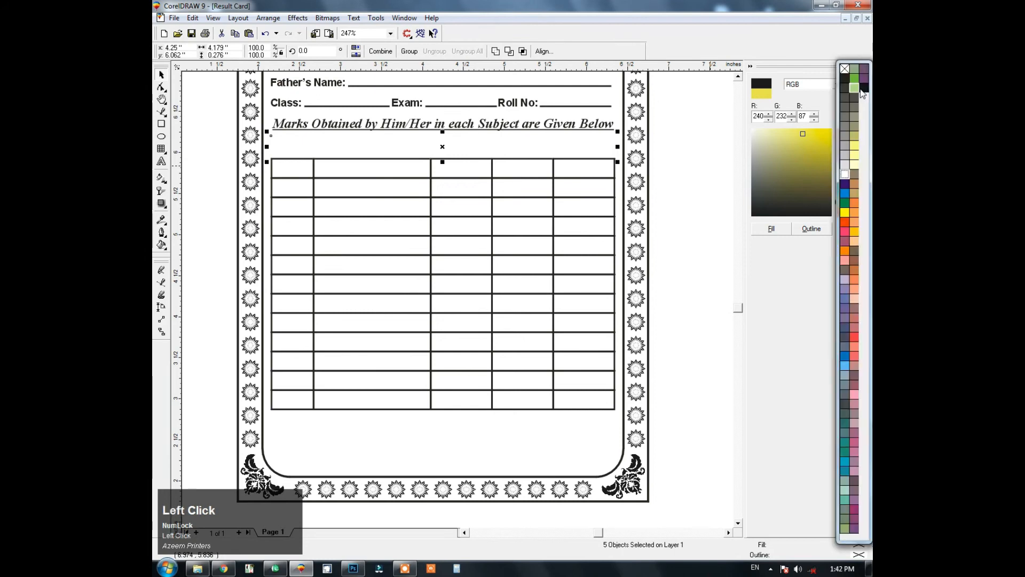
click(855, 85)
click(688, 187)
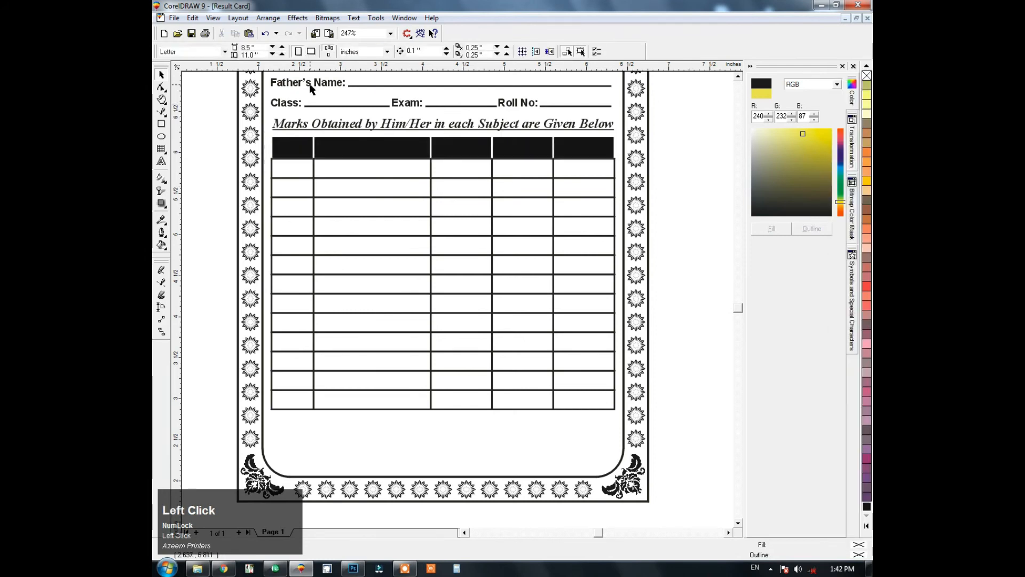
Duplicate the Father's Name label, change the copy's text to "Sr. #" and centre it in the first header cell.
drag(310, 84, 322, 157)
right_click(323, 157)
key(F8)
key(shift+Page_Down)
text(Sr. #)
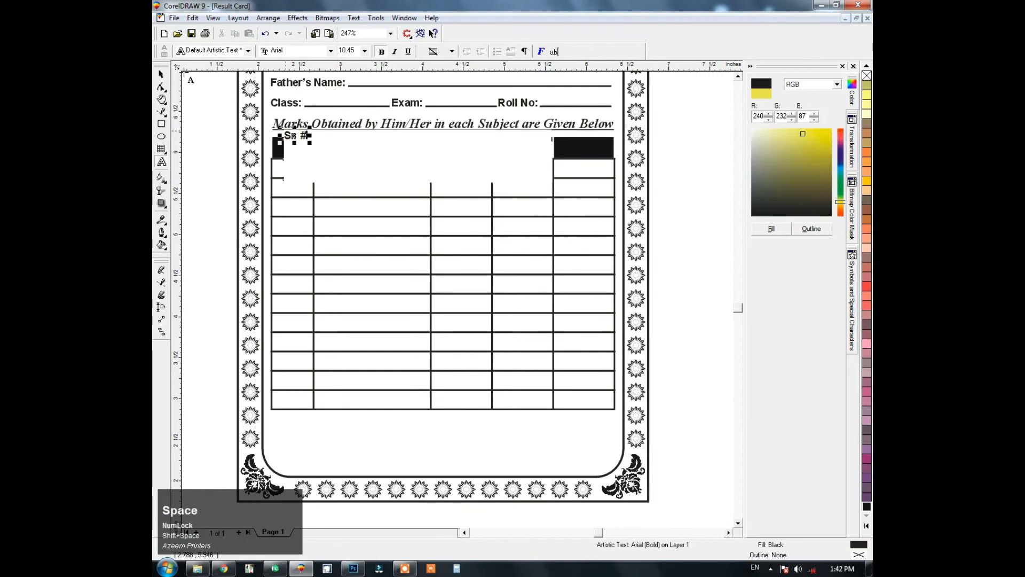
click(158, 74)
shift+click(281, 151)
key(c)
key(e)
Change the fill of the "Sr. #" heading to white.
click(222, 155)
key(F2)
drag(244, 117, 362, 214)
click(405, 235)
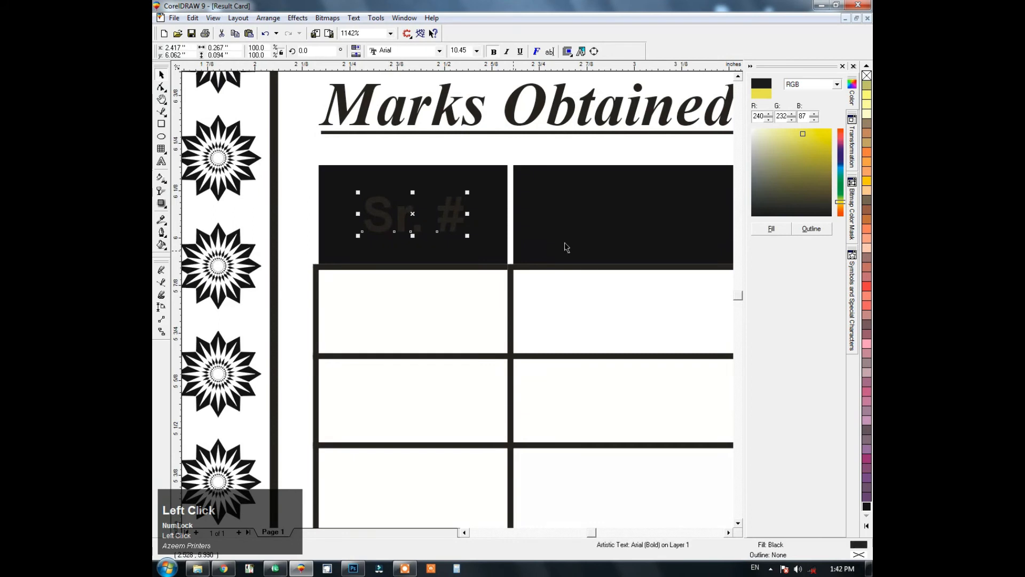
double_click(860, 548)
click(327, 155)
key(Return)
Duplicate the "Sr. #" heading toward the second header cell and change the copy's text to "Subjects".
drag(446, 229, 564, 275)
right_click(564, 275)
key(F3)
key(F2)
drag(536, 127, 274, 247)
key(F8)
key(Page_Down)
key(shift+Page_Up)
text(Subject )
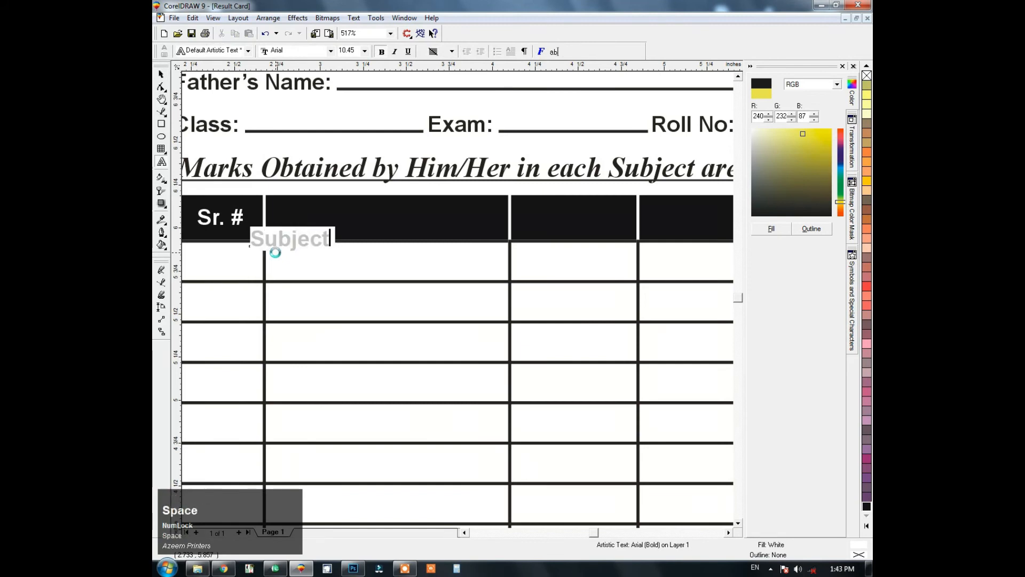
text(s)
Centre the "Subjects" heading horizontally and vertically in the second header cell.
click(161, 75)
shift+click(432, 232)
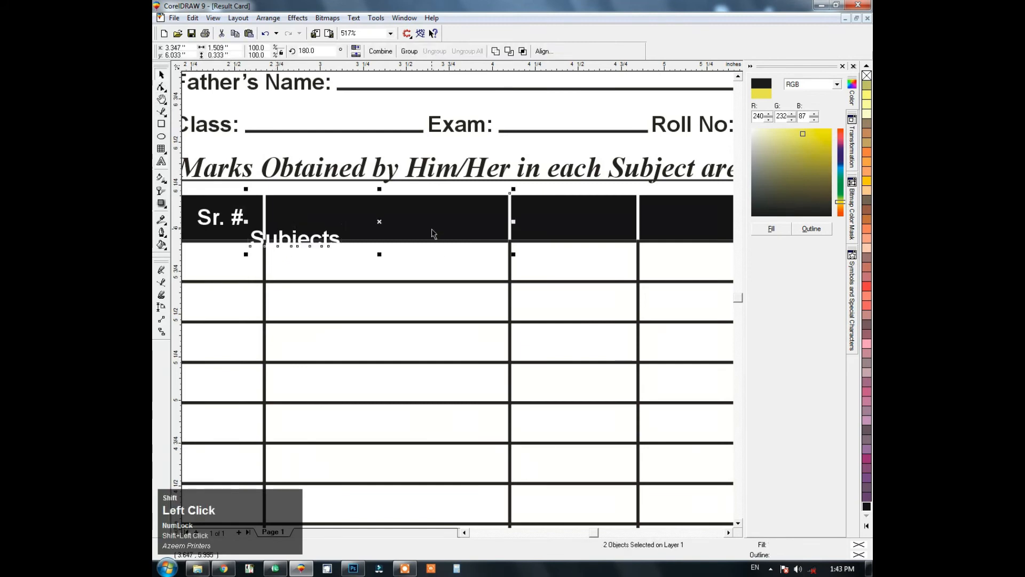
key(c)
key(e)
click(397, 241)
Add a "Max. Marks" heading from a copy of the "Subjects" heading and centre it in the third header cell.
drag(393, 223, 542, 225)
right_click(542, 224)
key(F8)
key(Page_Down)
key(shift+Page_Up)
text(Max.)
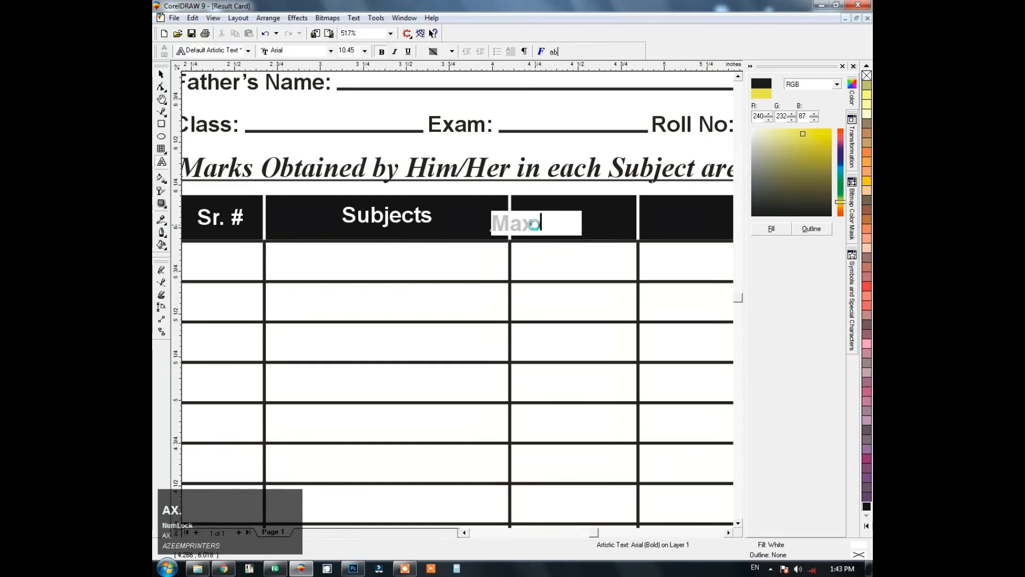
text( Marks)
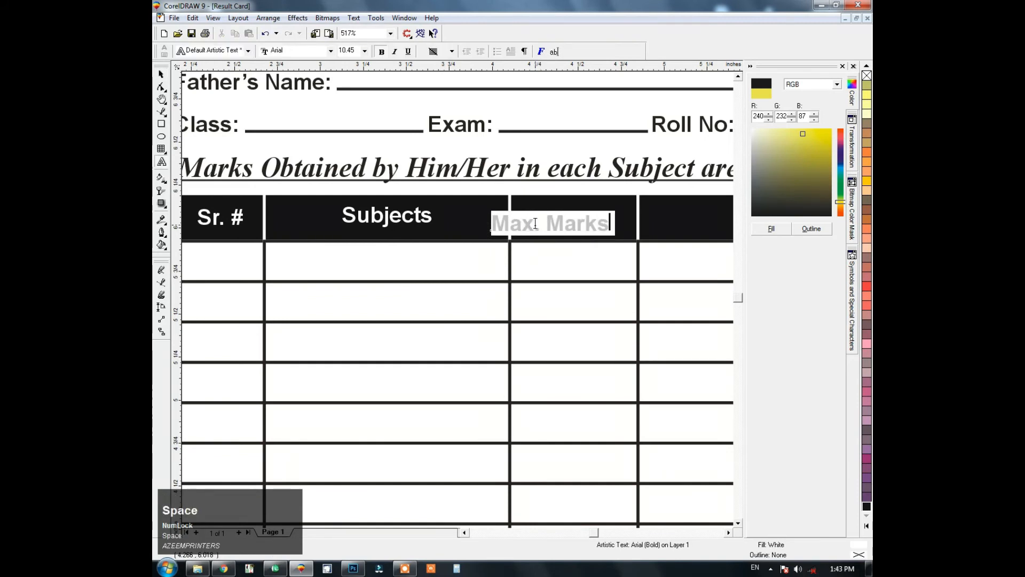
click(165, 75)
shift+click(558, 204)
key(c)
key(e)
click(605, 282)
Add a "Marks Obt." heading from a copy of "Max. Marks" and centre it in the fourth header cell.
key(F3)
key(F2)
drag(657, 150, 430, 214)
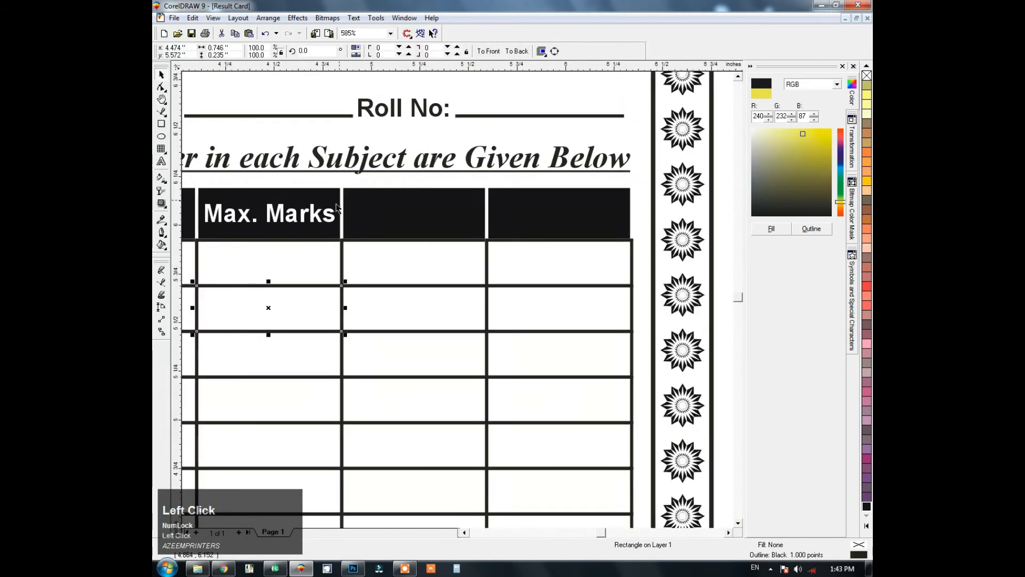
drag(329, 218, 433, 213)
right_click(433, 214)
key(F8)
text(Marks Ob)
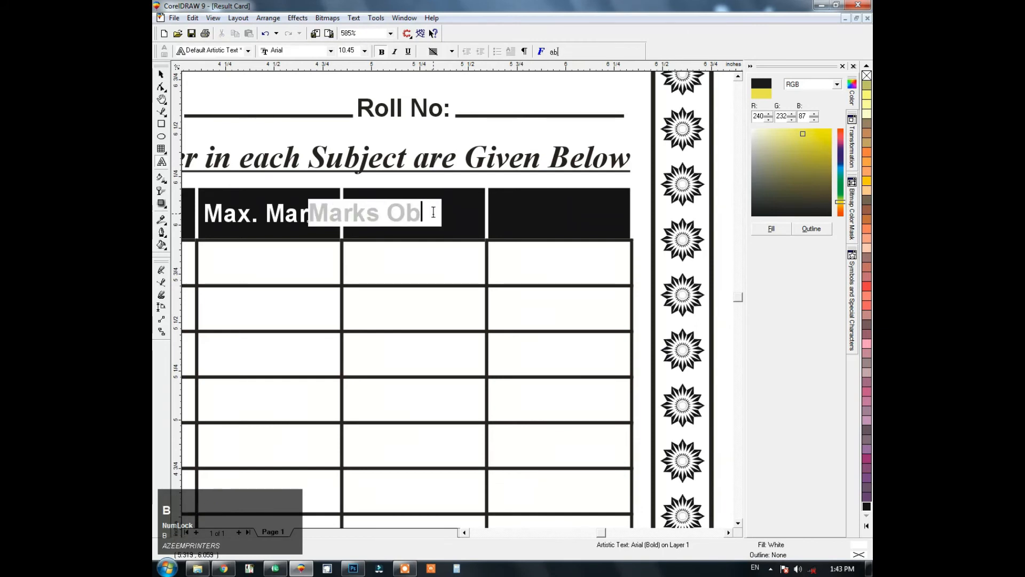
click(161, 75)
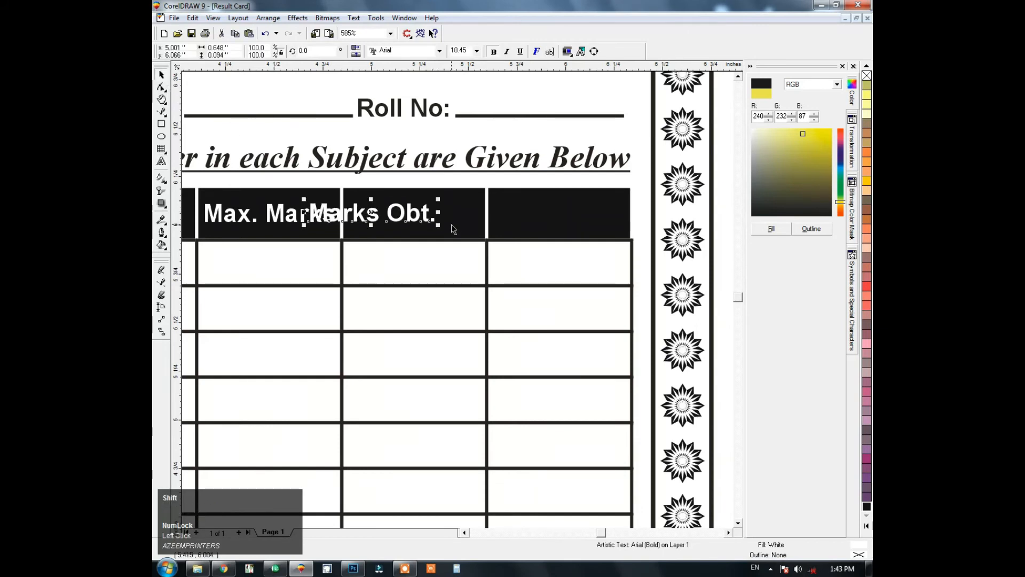
shift+click(452, 226)
key(c)
key(e)
click(478, 291)
Add a "Remarks" heading from a copy of "Marks Obt." and centre it in the last header cell.
drag(455, 218, 549, 224)
right_click(549, 225)
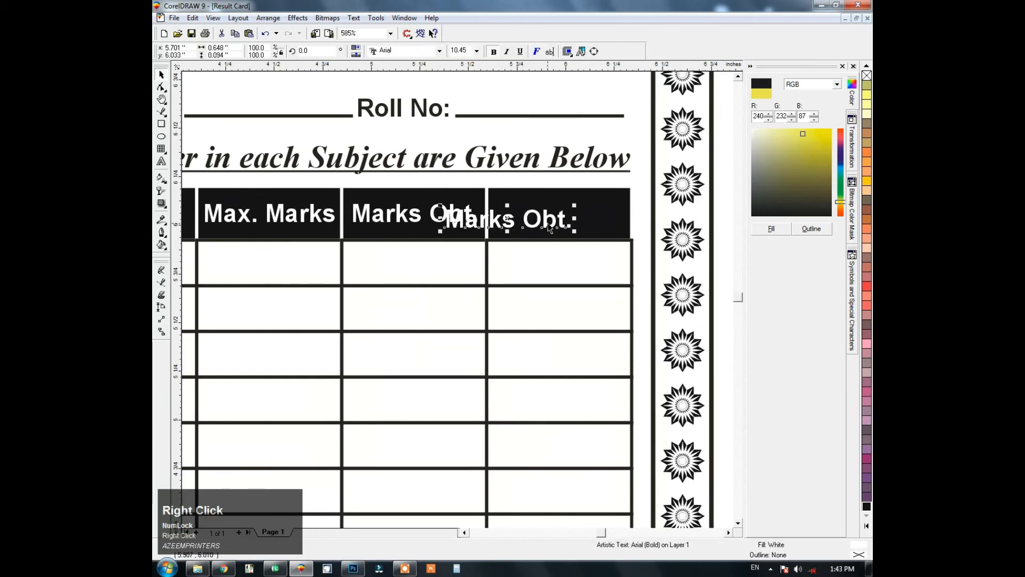
key(F8)
text(Remarks)
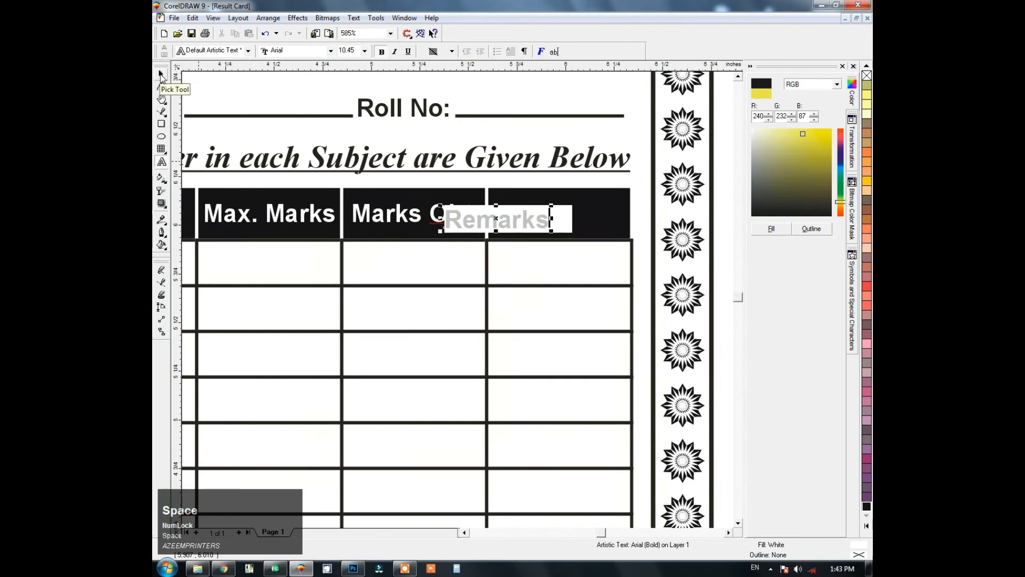
click(161, 75)
shift+click(570, 197)
key(c)
key(e)
Duplicate a black field label below the header row and replace its text with the numbers 1 to 11, one per line.
key(F4)
key(F2)
drag(656, 247, 497, 458)
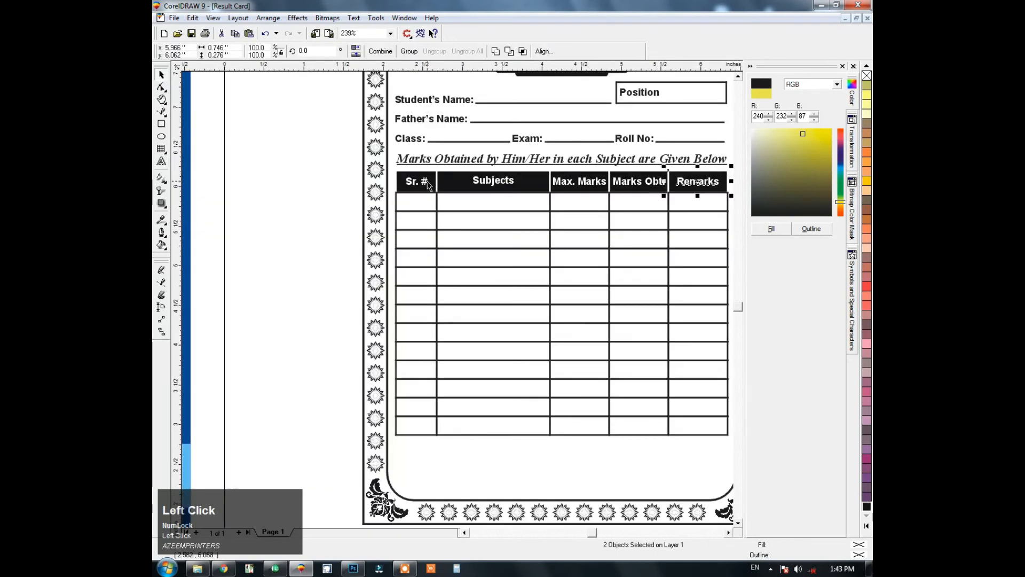
drag(421, 99, 484, 199)
right_click(484, 200)
key(F8)
key(shift+Page_Up)
text(1 2 3 4 5 6 7 )
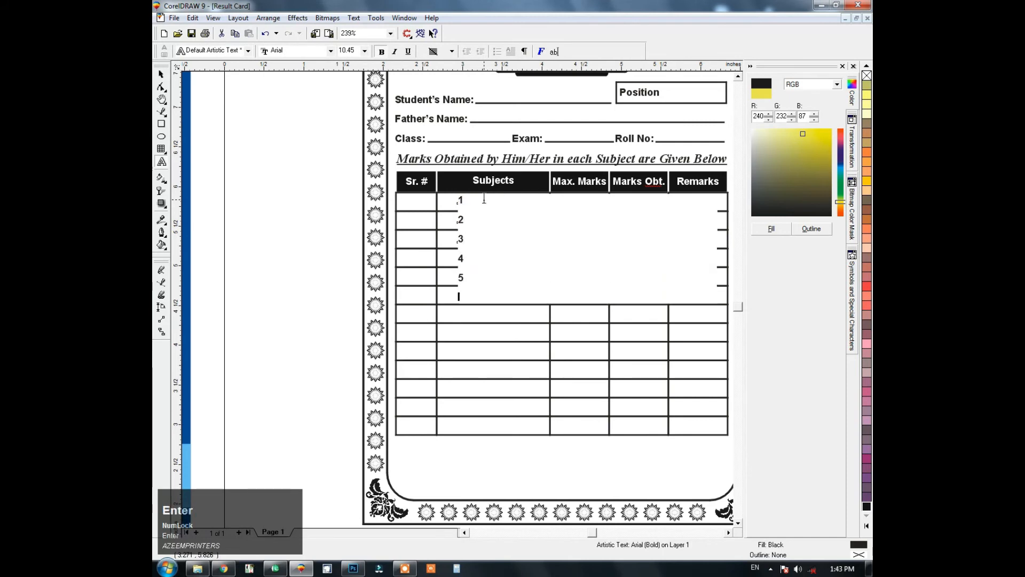
text(8 9 10 11)
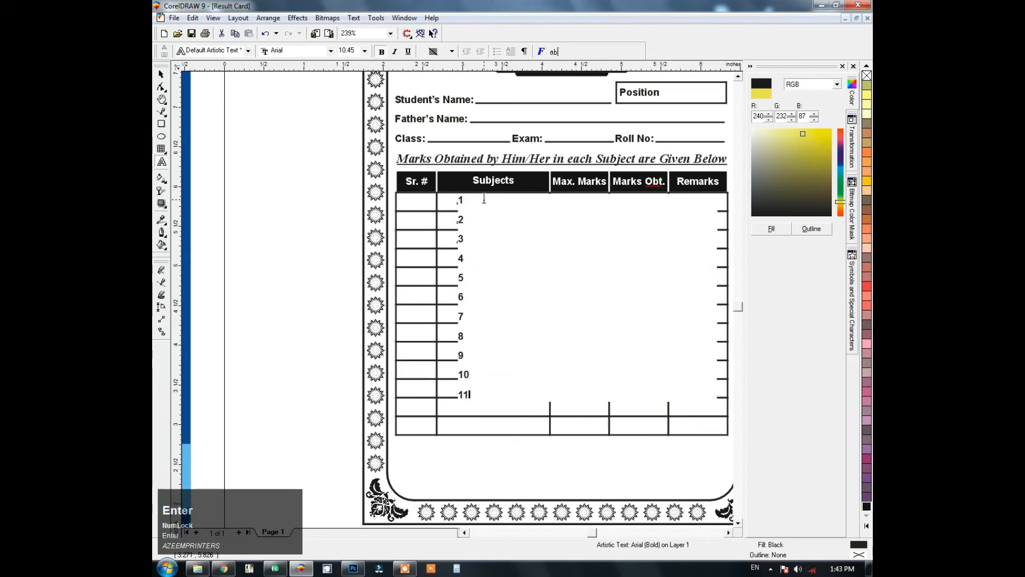
Centre the number list horizontally in the "Sr. #" column.
click(161, 75)
shift+click(418, 200)
key(c)
click(441, 293)
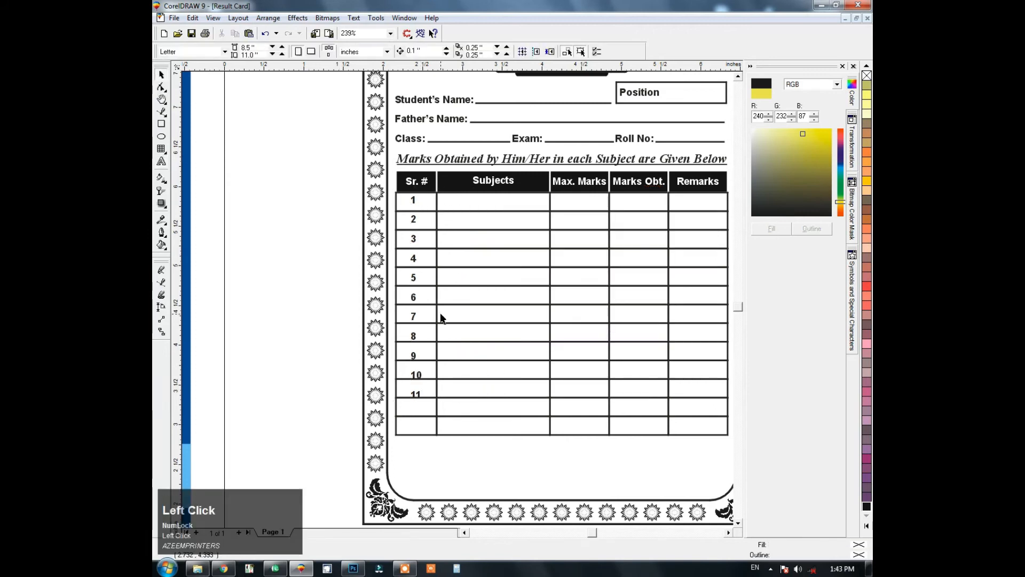
Adjust the number list's position and tighten its line spacing so that each number from 1 to 11 sits in its own row.
key(F2)
drag(514, 191, 419, 446)
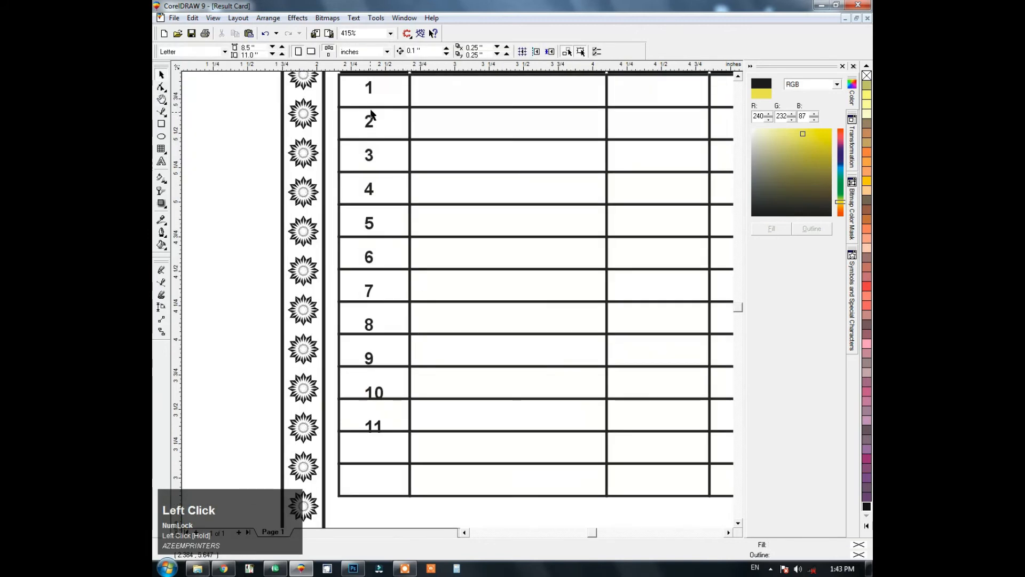
key(F2)
drag(442, 171, 343, 78)
drag(355, 138, 357, 147)
key(F3)
key(F2)
drag(455, 327, 342, 388)
click(162, 88)
key(F3)
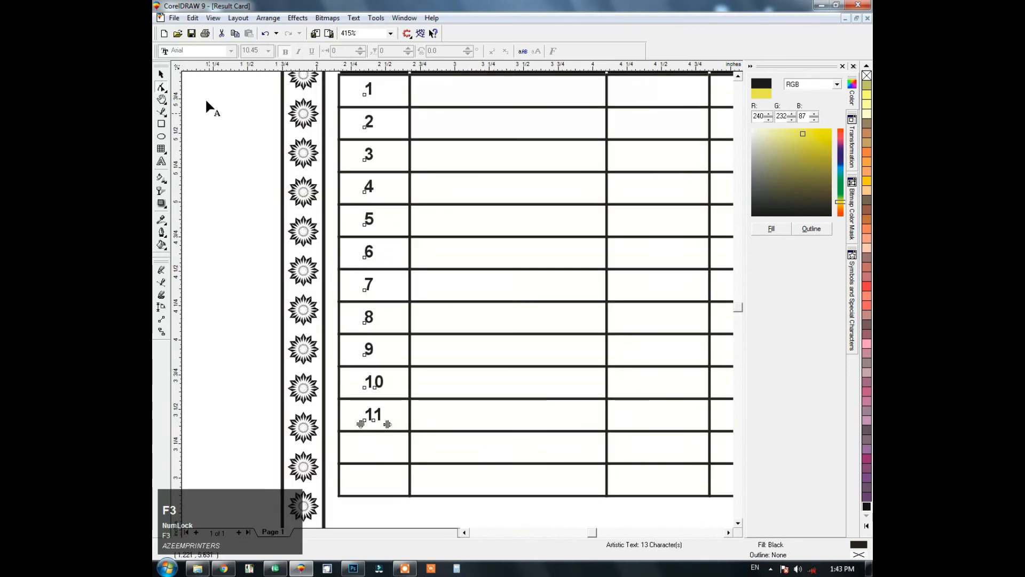
click(161, 76)
shift+click(391, 106)
click(286, 111)
Duplicate the number list into the Subjects column, then centre-align the original list's text within the "Sr. #" column.
drag(369, 90, 434, 108)
right_click(433, 108)
double_click(370, 90)
click(442, 52)
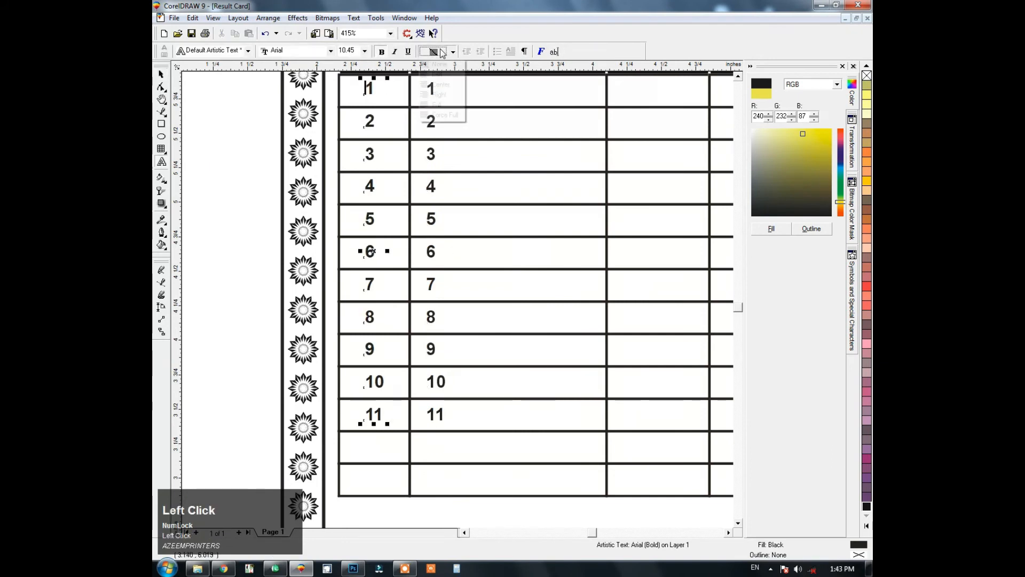
click(441, 84)
click(162, 76)
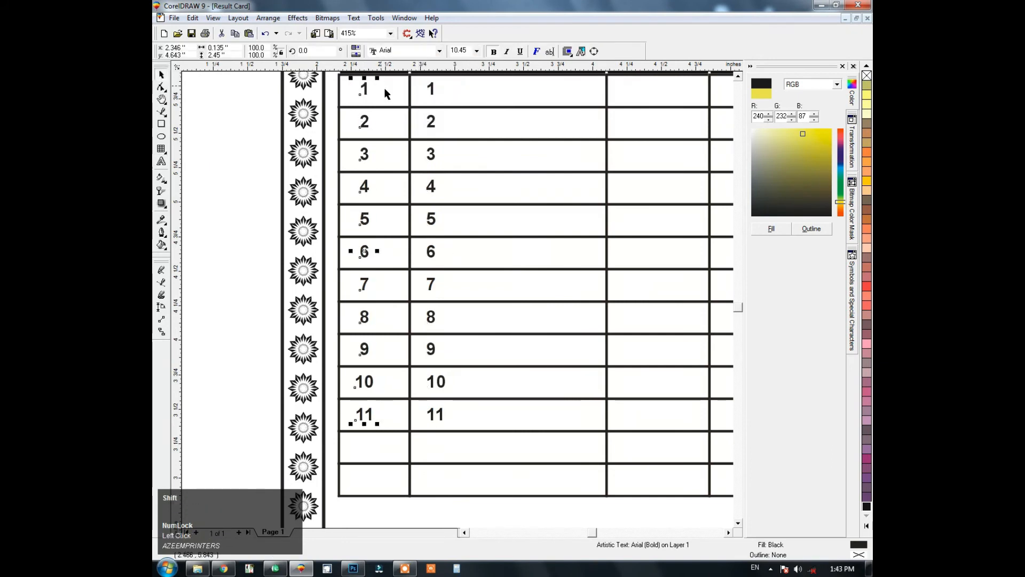
shift+click(386, 92)
key(c)
Replace the copied numbers in the Subjects column with the lines Math, Urdu, English, Islamiyat and S.Studies.
double_click(435, 88)
key(Page_Down)
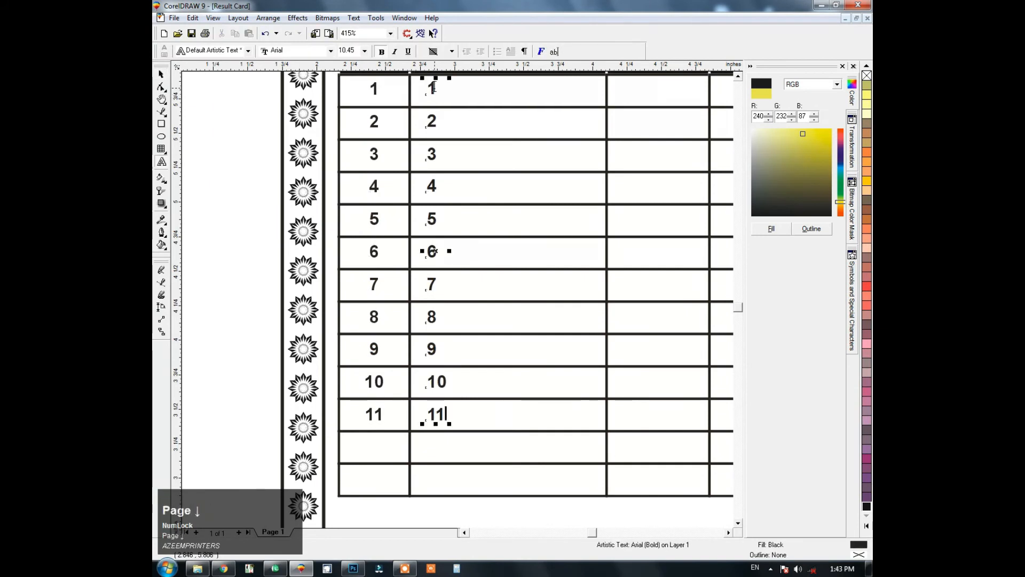
key(shift+Page_Up)
text(Math)
key(Return)
text(Urdu)
key(Return)
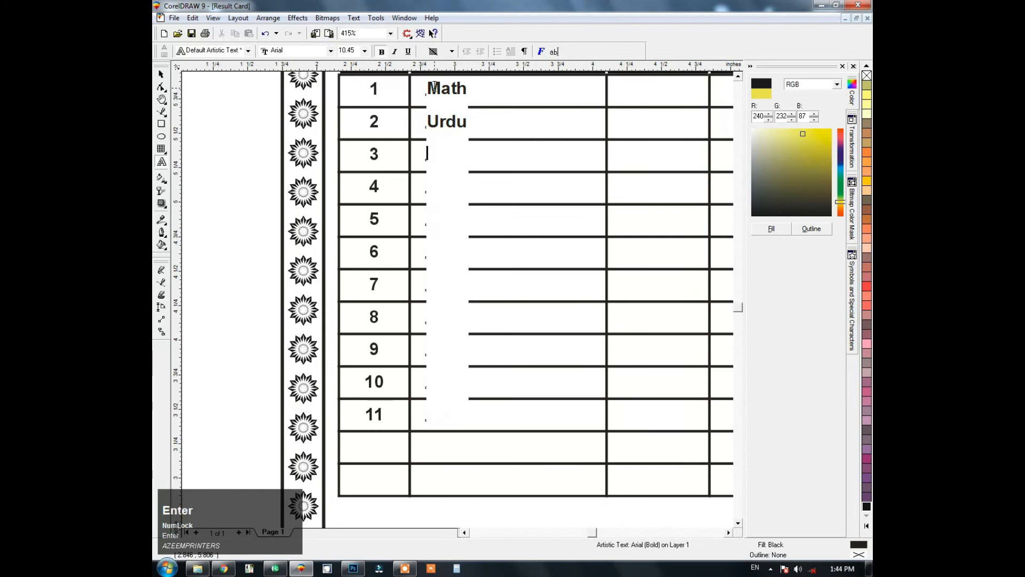
text(Engl)
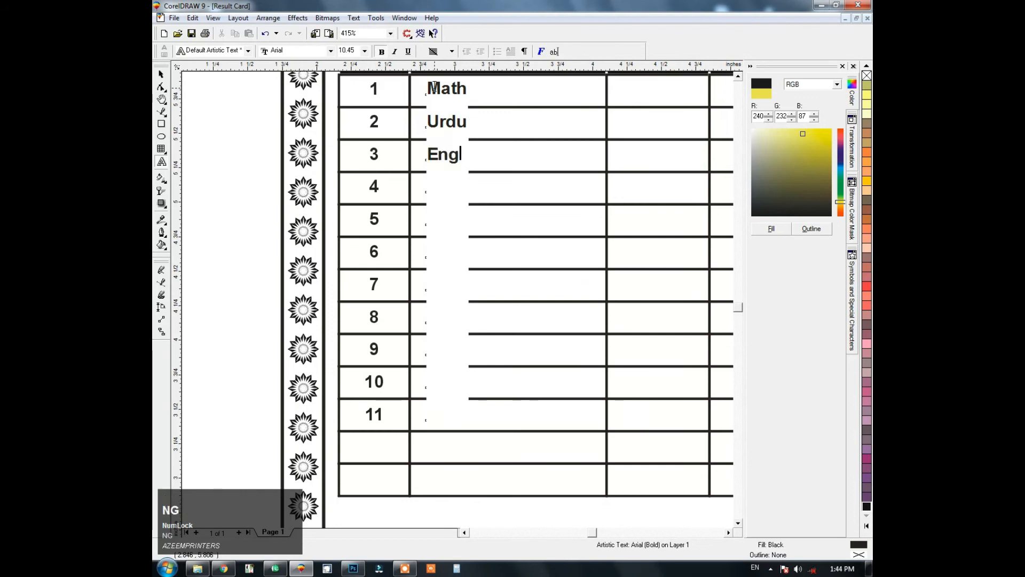
text(ihsglish)
key(Return)
text(Islamiyat)
key(Return)
text(S.S)
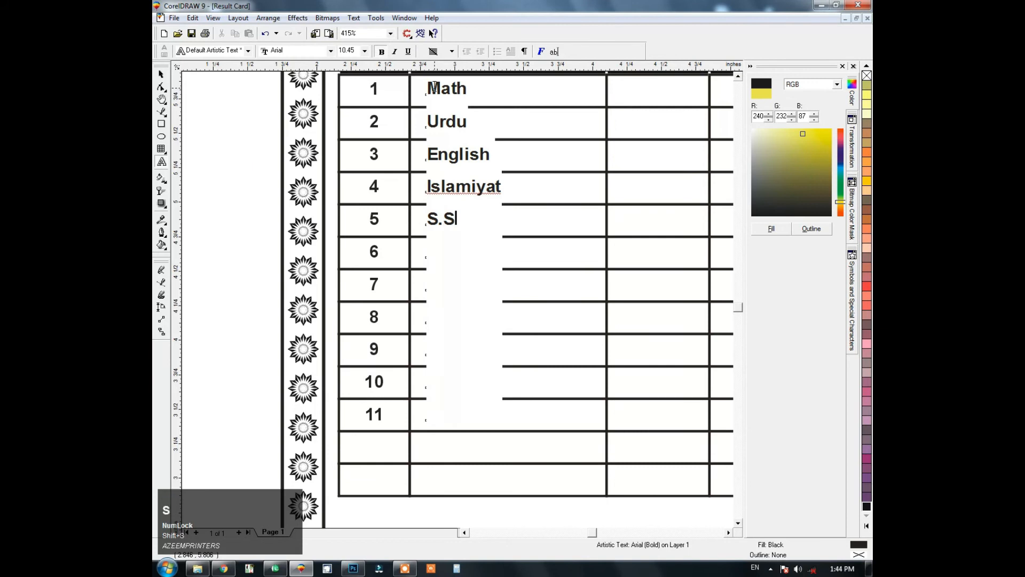
text(tudies)
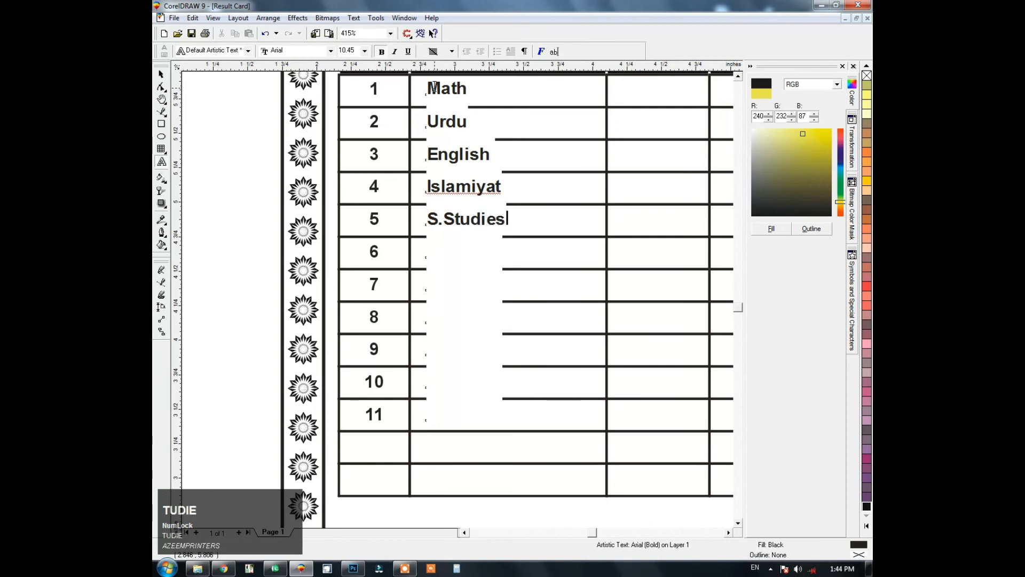